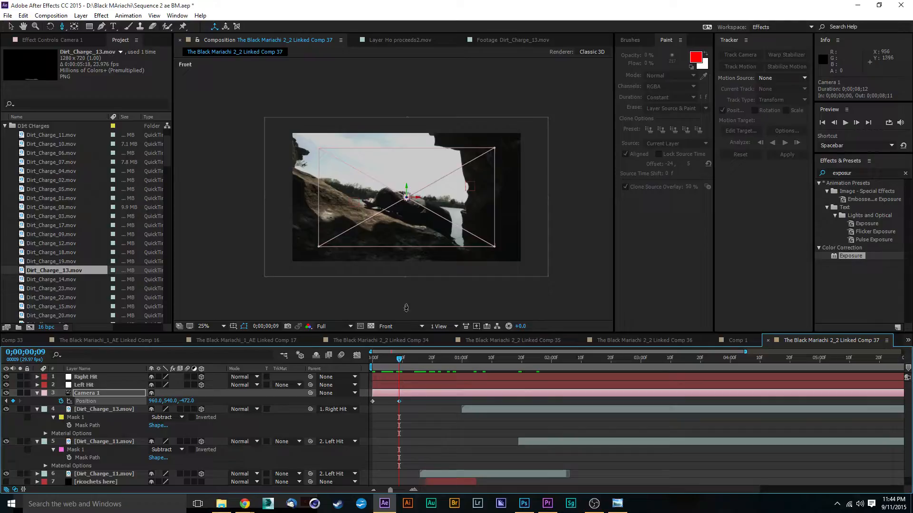
Preview the opening frames of the composition to examine Camera 1's position animation against the cave footage.
{"action": "left_click_drag", "start_coordinate": [429, 253], "coordinate": [432, 332]}
{"action": "left_click_drag", "start_coordinate": [390, 364], "coordinate": [353, 374]}
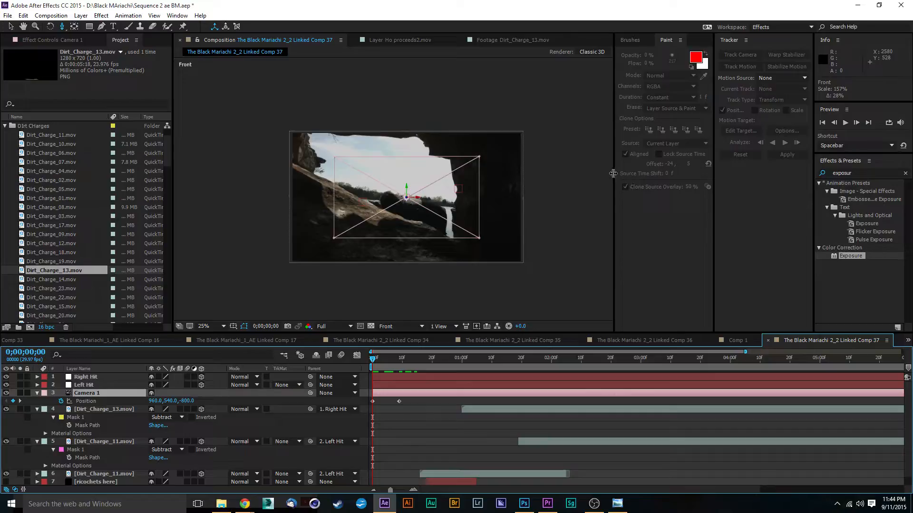
{"action": "key", "text": "space"}
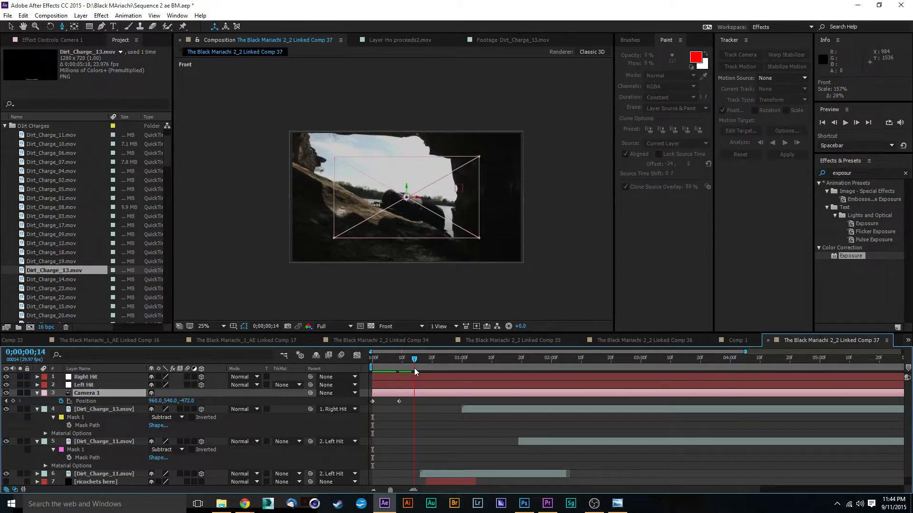
{"action": "key", "text": "space"}
{"action": "scroll", "coordinate": [393, 187], "scroll_direction": "up", "scroll_amount": 2}
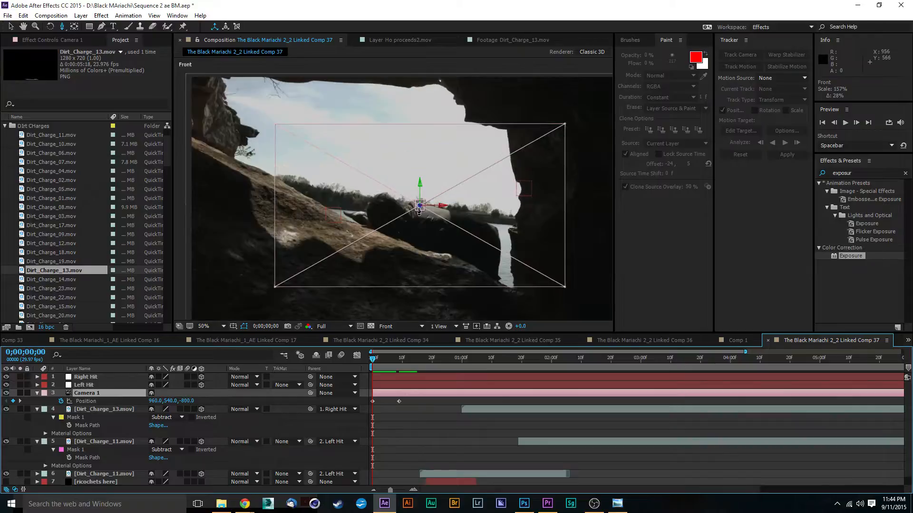
{"action": "scroll", "coordinate": [264, 141], "scroll_direction": "down", "scroll_amount": 2}
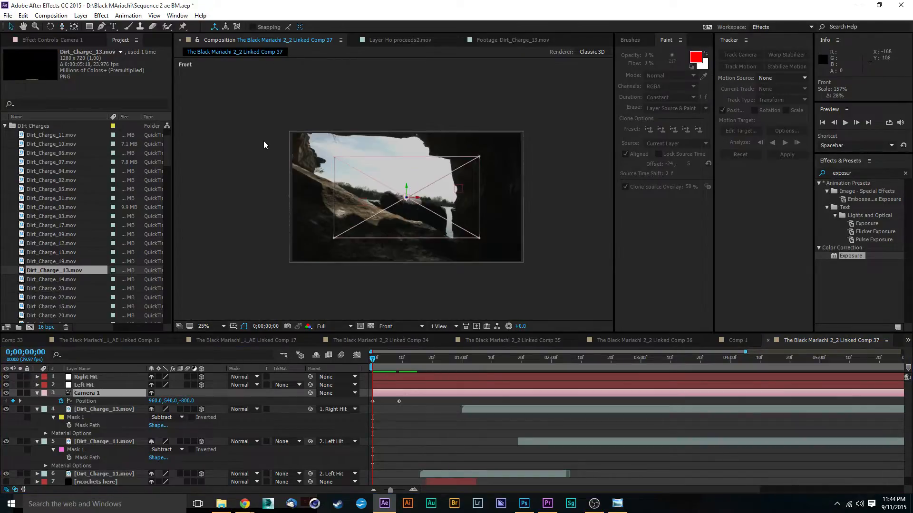
{"action": "scroll", "coordinate": [435, 218], "scroll_direction": "up", "scroll_amount": 2}
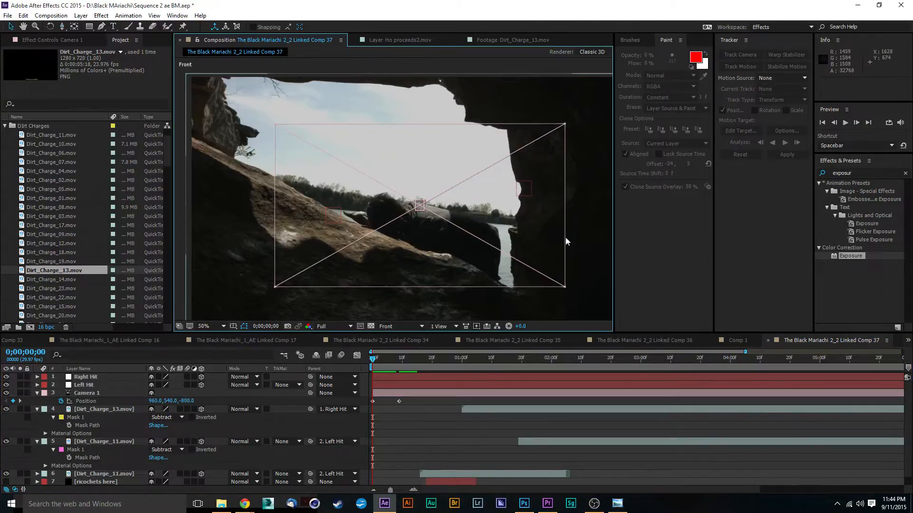
{"action": "left_click", "coordinate": [532, 247]}
{"action": "scroll", "coordinate": [515, 249], "scroll_direction": "down", "scroll_amount": 2}
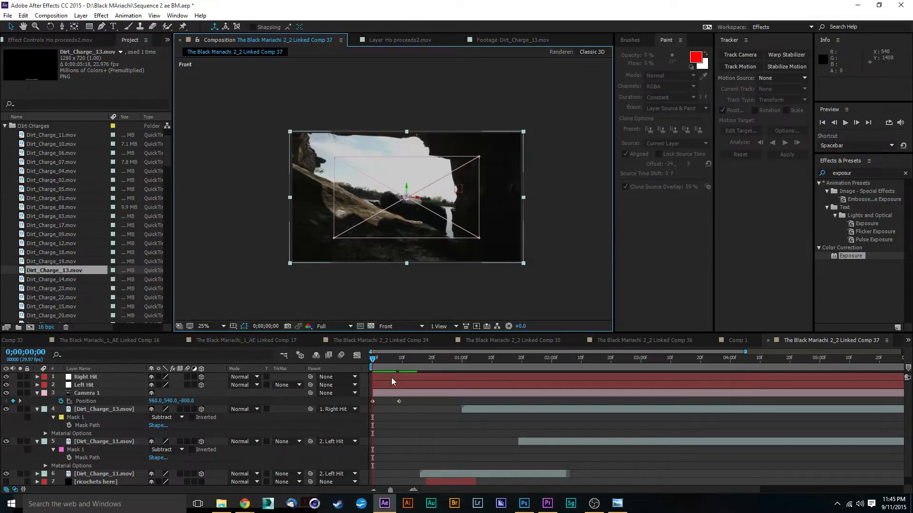
{"action": "left_click_drag", "start_coordinate": [395, 360], "coordinate": [351, 361]}
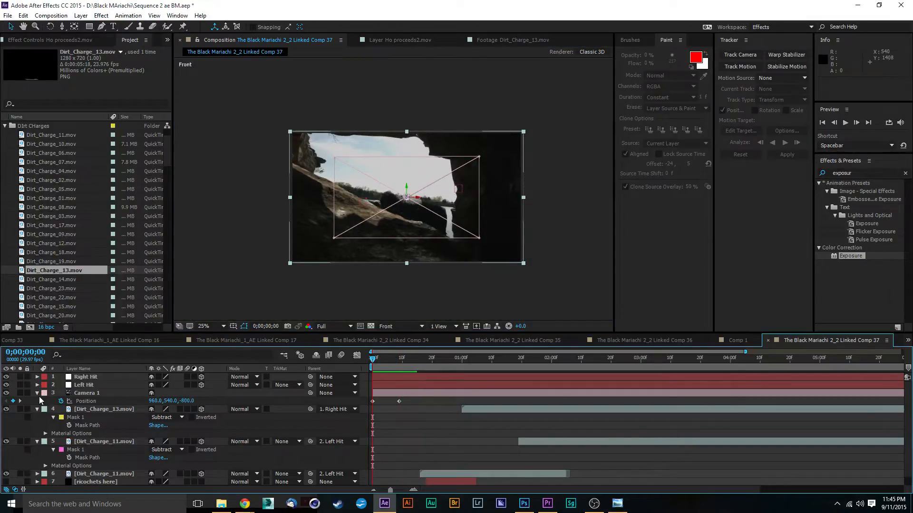
Add a Point of Interest keyframe to Camera 1 at 0;00;00;00.
{"action": "left_click", "coordinate": [37, 393]}
{"action": "left_click", "coordinate": [37, 394]}
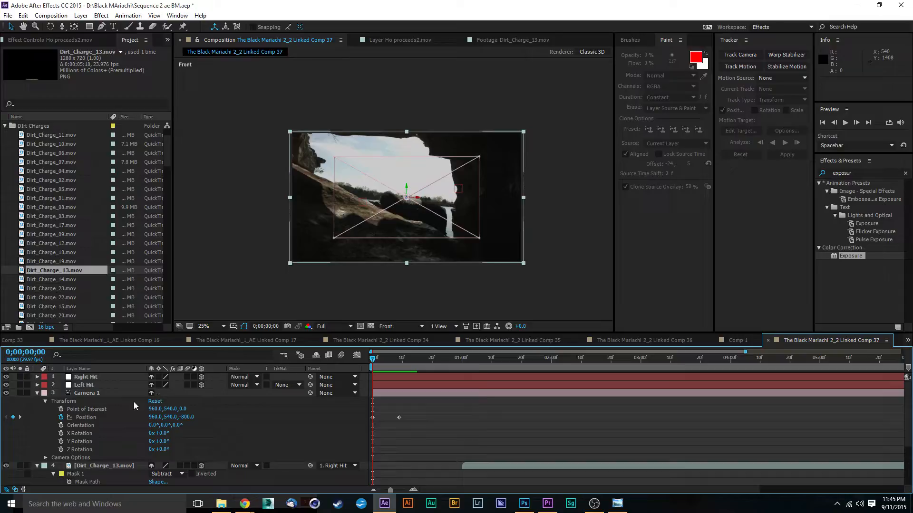
{"action": "left_click", "coordinate": [79, 409]}
{"action": "left_click", "coordinate": [60, 409]}
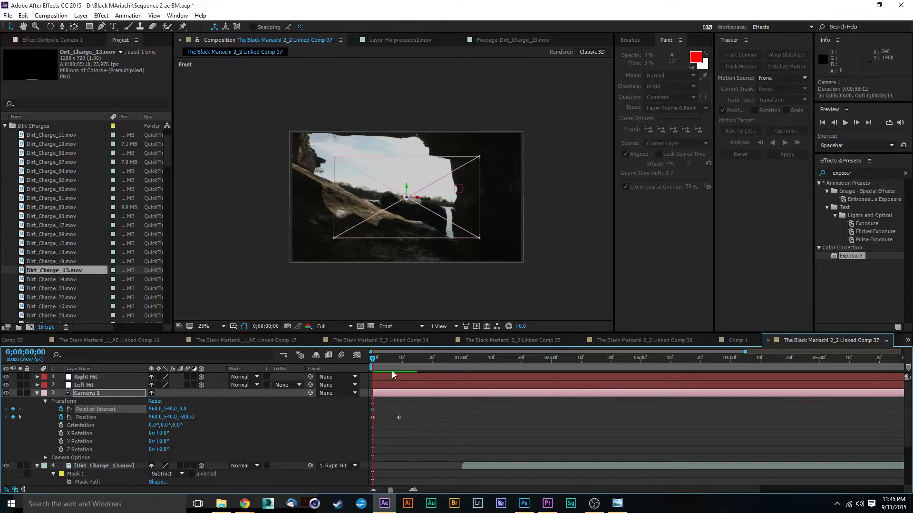
Try to adjust the framing at 0;00;00;10 with the camera tool and undo the adjustment.
{"action": "left_click_drag", "start_coordinate": [390, 361], "coordinate": [403, 360]}
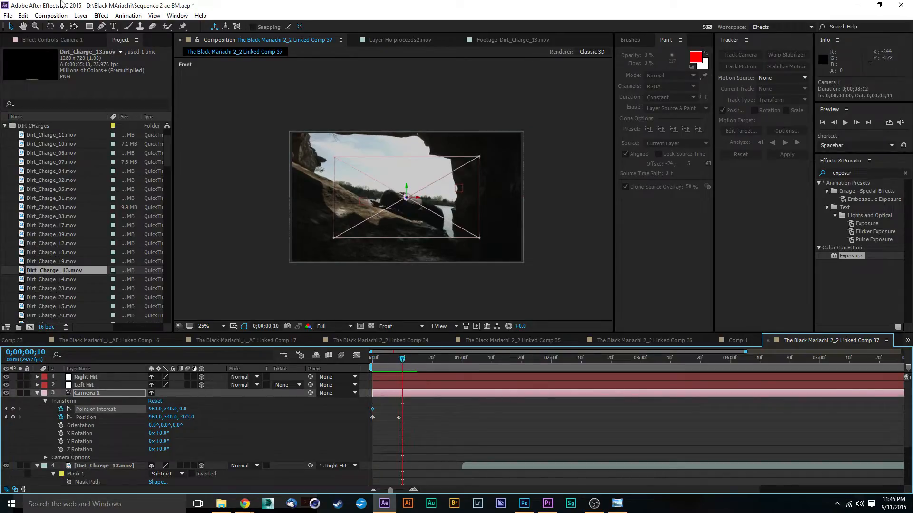
{"action": "left_click", "coordinate": [61, 27]}
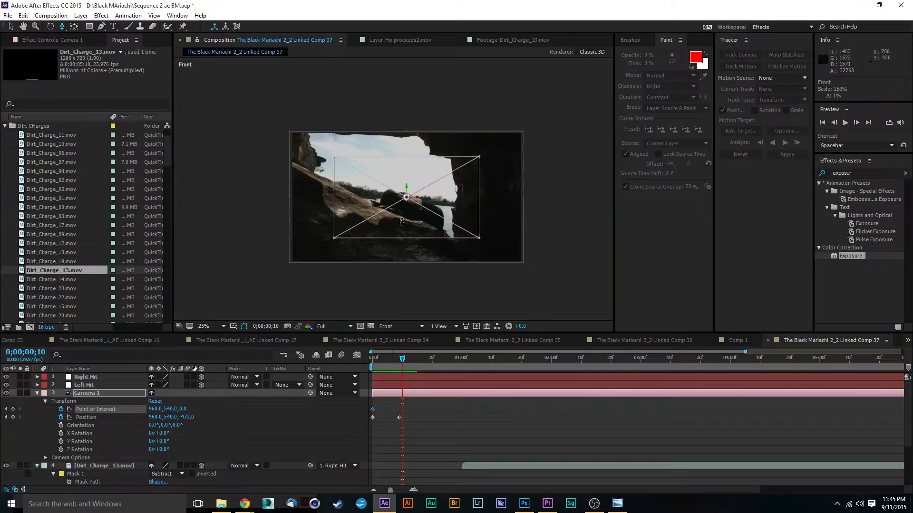
{"action": "mouse_move", "coordinate": [400, 257]}
{"action": "left_mouse_down"}
{"action": "mouse_move", "coordinate": [399, 231]}
{"action": "mouse_move", "coordinate": [400, 266]}
{"action": "left_mouse_up"}
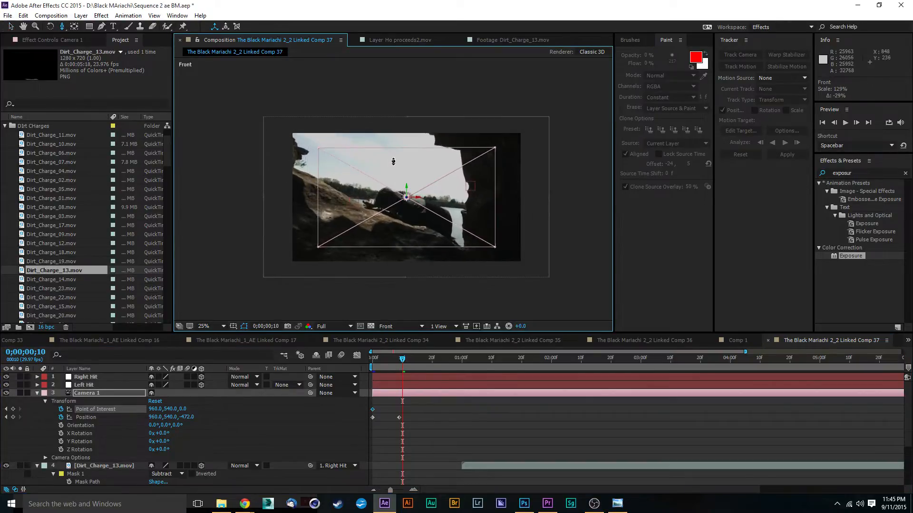
{"action": "key", "text": "ctrl+z"}
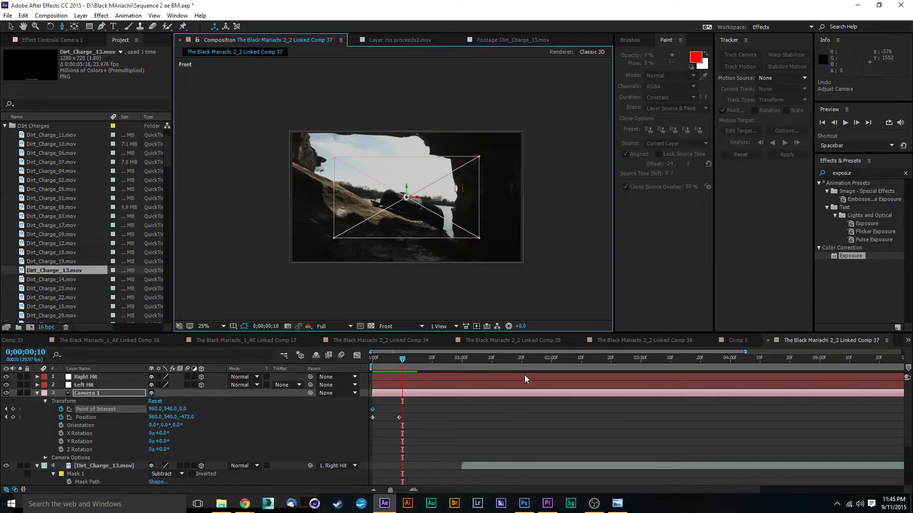
Set Camera 1's Zoom to 806 pixels in its camera options and collapse the layer.
{"action": "left_click", "coordinate": [45, 457]}
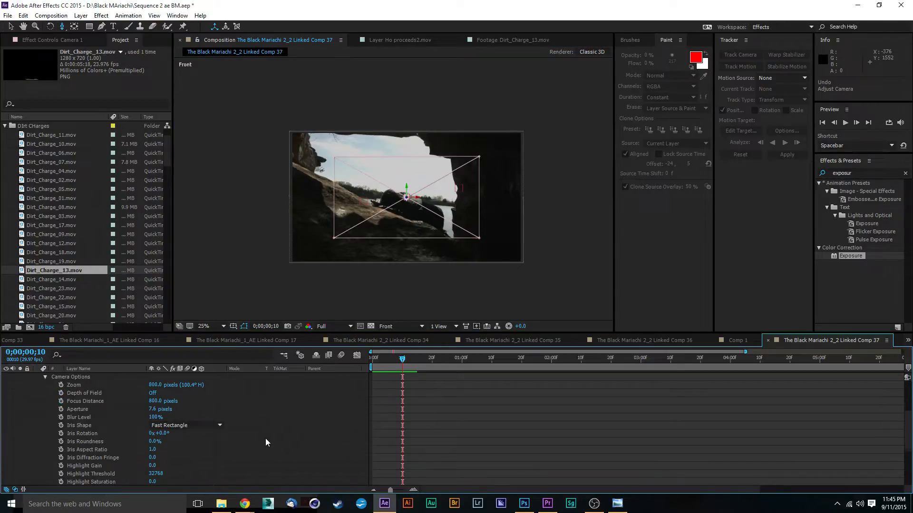
{"action": "scroll", "coordinate": [266, 428], "scroll_direction": "up", "scroll_amount": 5}
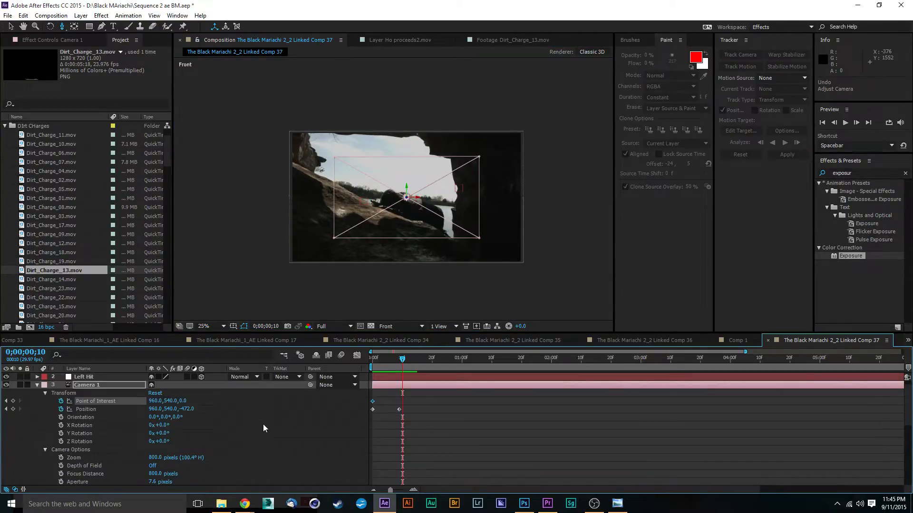
{"action": "mouse_move", "coordinate": [155, 458]}
{"action": "left_mouse_down"}
{"action": "mouse_move", "coordinate": [188, 458]}
{"action": "mouse_move", "coordinate": [167, 462]}
{"action": "left_mouse_up"}
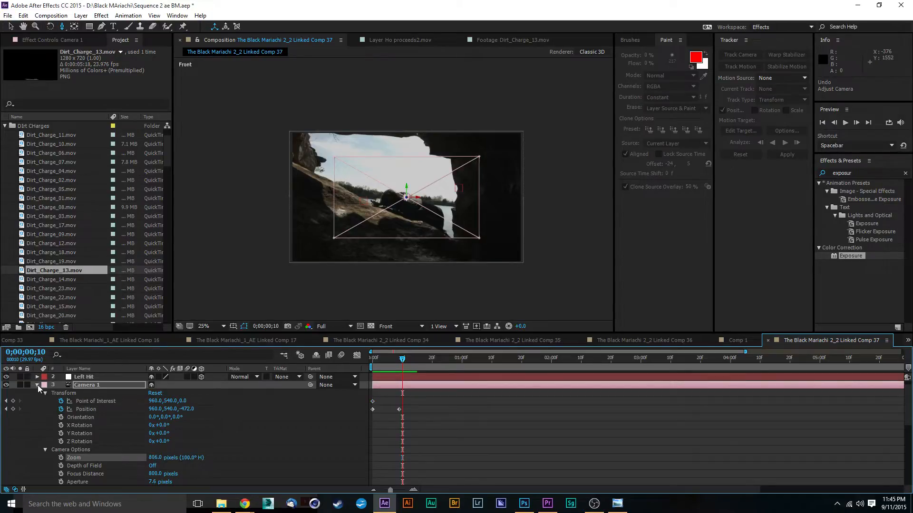
{"action": "left_click", "coordinate": [38, 385]}
Delete all existing Point of Interest and Position keyframes from Camera 1 and return to the start of the timeline.
{"action": "left_click_drag", "start_coordinate": [391, 358], "coordinate": [373, 361]}
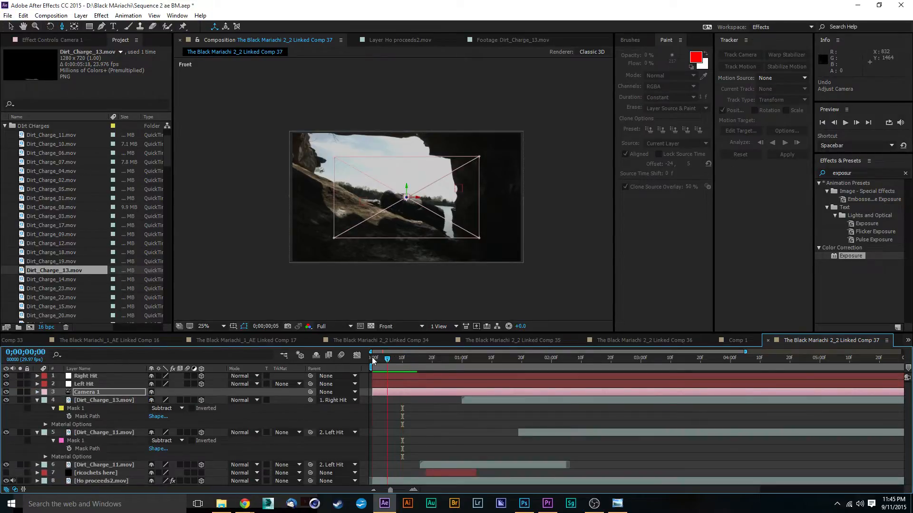
{"action": "scroll", "coordinate": [401, 177], "scroll_direction": "down", "scroll_amount": 1}
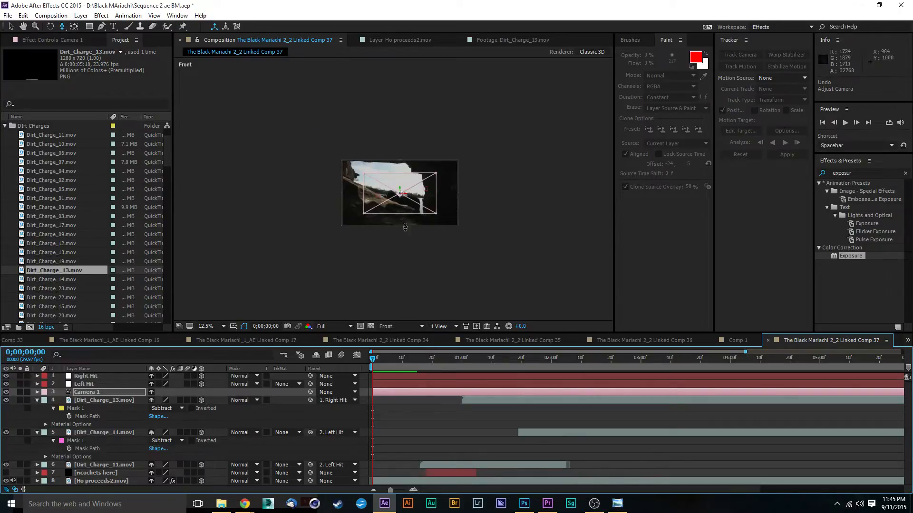
{"action": "scroll", "coordinate": [398, 233], "scroll_direction": "up", "scroll_amount": 2}
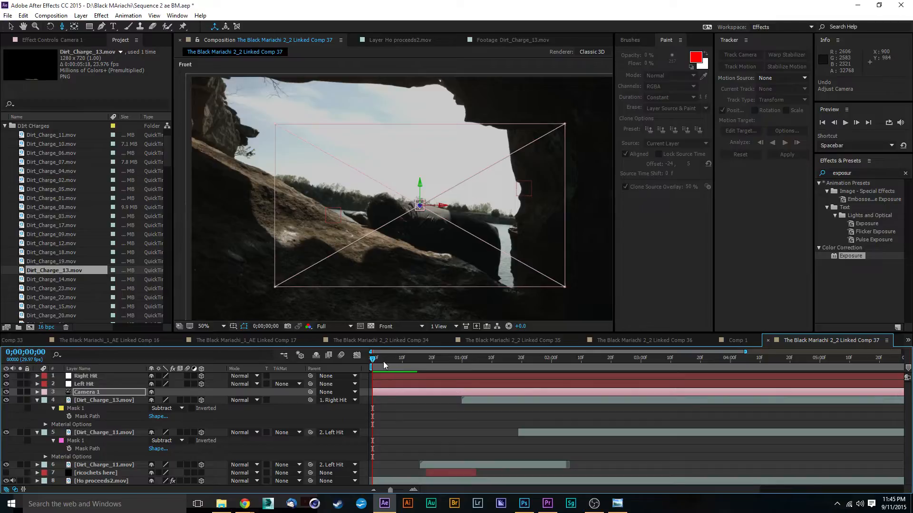
{"action": "left_click", "coordinate": [392, 423]}
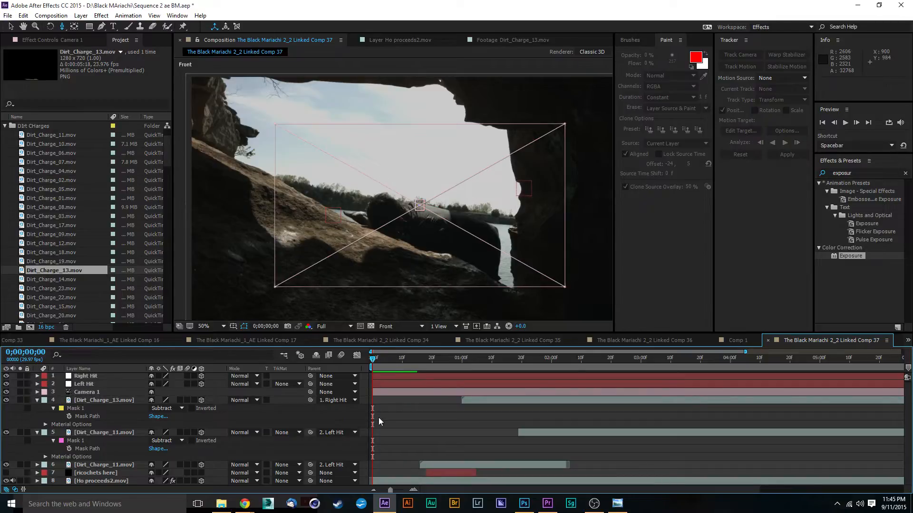
{"action": "left_click", "coordinate": [118, 481]}
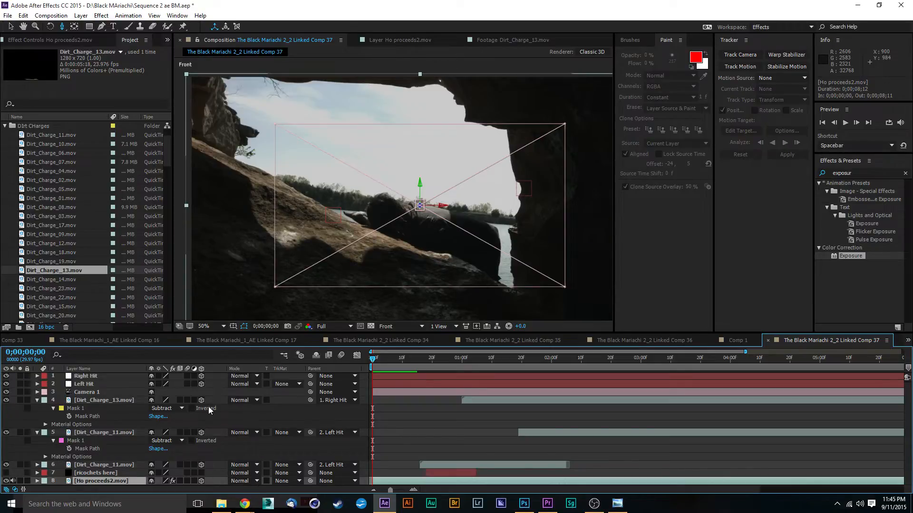
{"action": "left_click", "coordinate": [91, 391]}
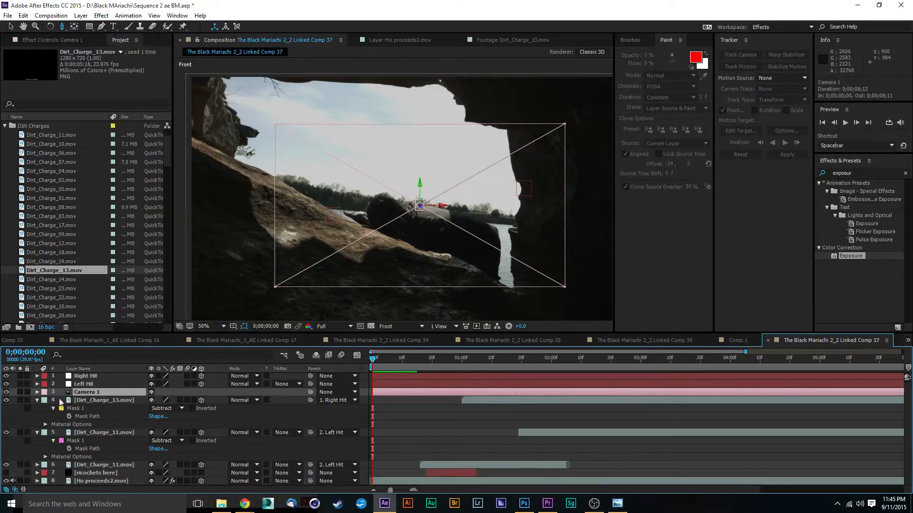
{"action": "left_click", "coordinate": [37, 391]}
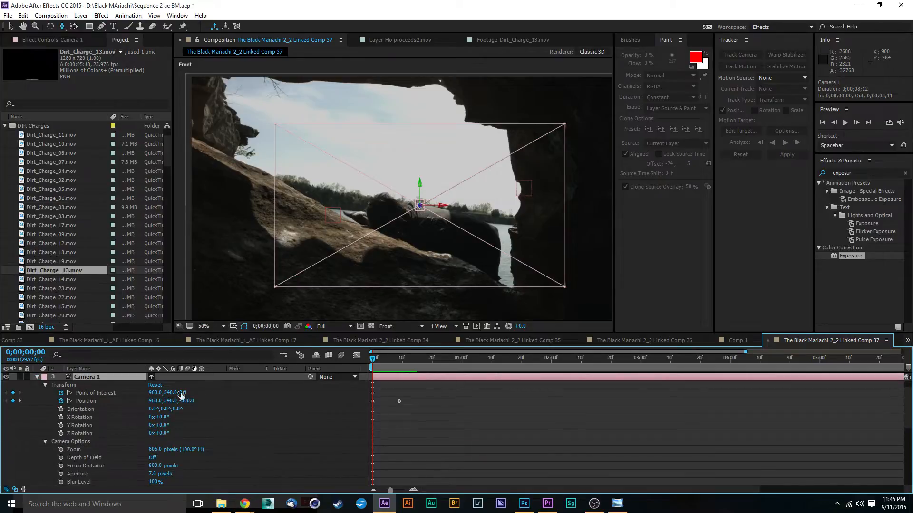
{"action": "left_click_drag", "start_coordinate": [414, 389], "coordinate": [345, 409]}
{"action": "key", "text": "Delete"}
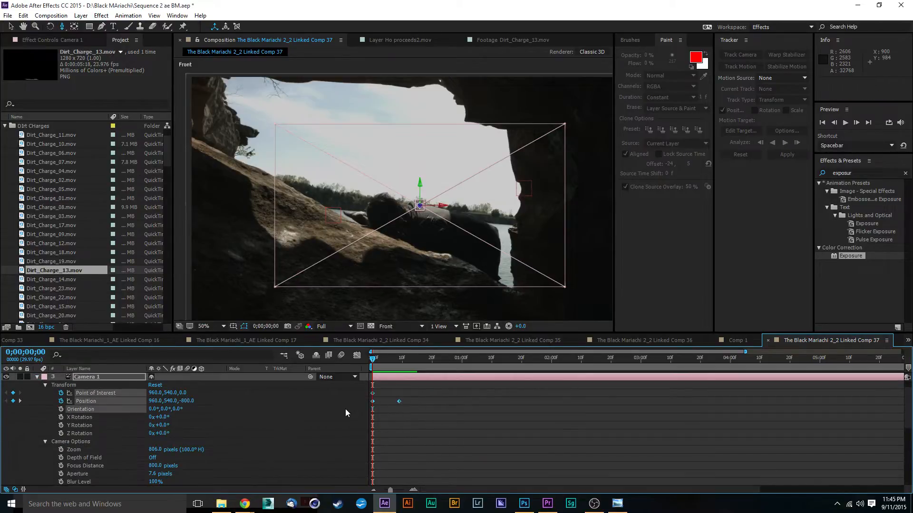
{"action": "left_click_drag", "start_coordinate": [379, 360], "coordinate": [342, 371]}
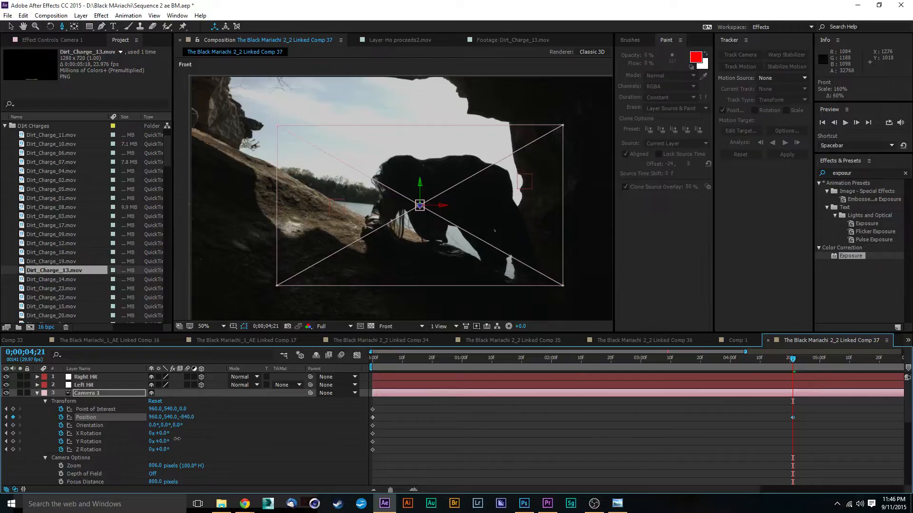
Try changing Camera 1's Position at 0;00;04;21, undo the last value change and collapse the layer.
{"action": "left_click_drag", "start_coordinate": [177, 439], "coordinate": [83, 444]}
{"action": "left_click_drag", "start_coordinate": [167, 418], "coordinate": [272, 396]}
{"action": "key", "text": "ctrl+z"}
{"action": "left_click", "coordinate": [38, 393]}
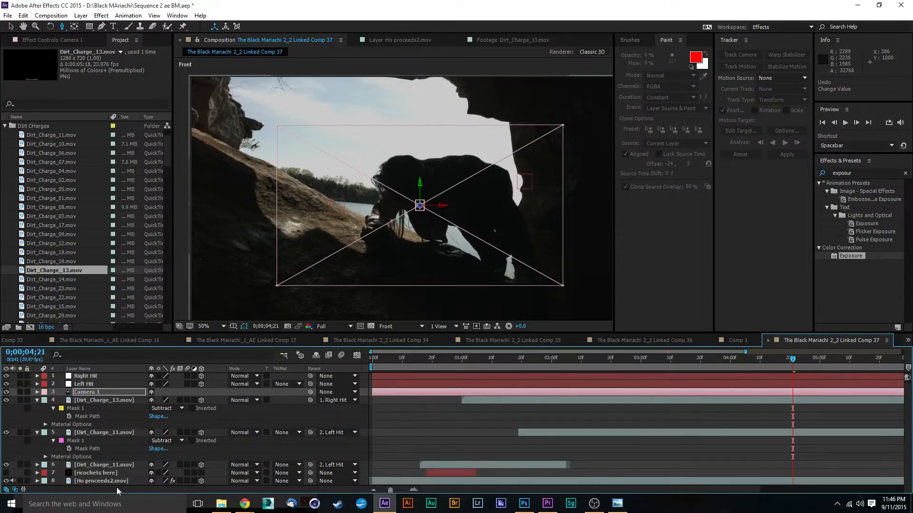
Reveal the transform properties of the Ho proceeds2.mov layer to check its position and scale.
{"action": "left_click", "coordinate": [99, 481]}
{"action": "key", "text": "p"}
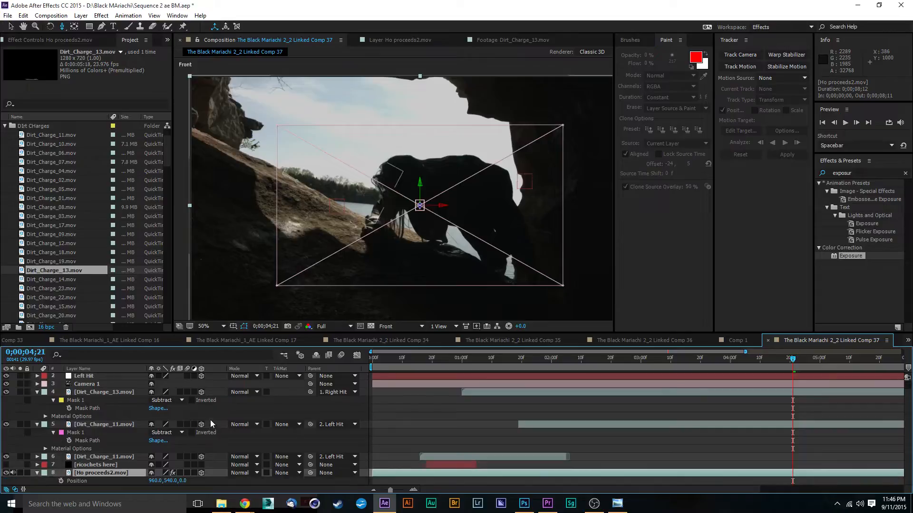
{"action": "left_click", "coordinate": [38, 465]}
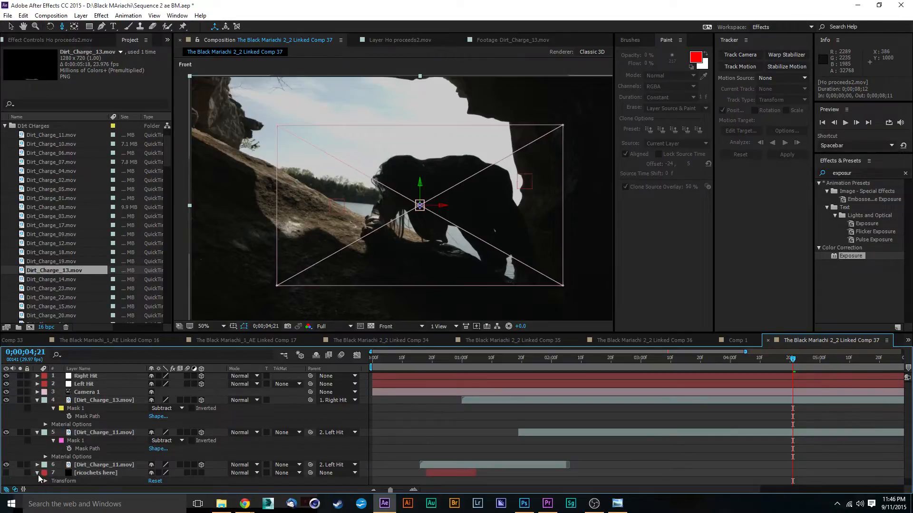
{"action": "left_click", "coordinate": [38, 464]}
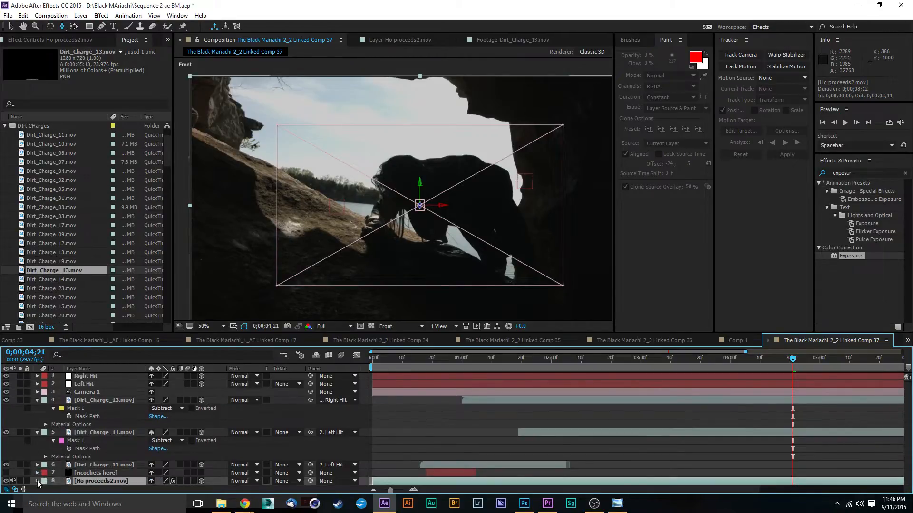
{"action": "left_click", "coordinate": [37, 481]}
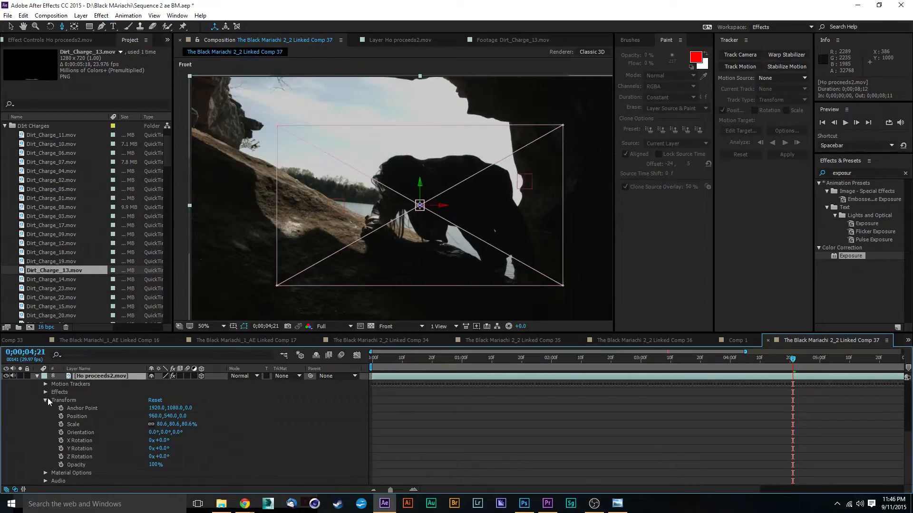
Delete both motion trackers, Tracker 1 and Tracker 2, from the Ho proceeds2.mov layer and return to the composition view.
{"action": "left_click", "coordinate": [45, 385]}
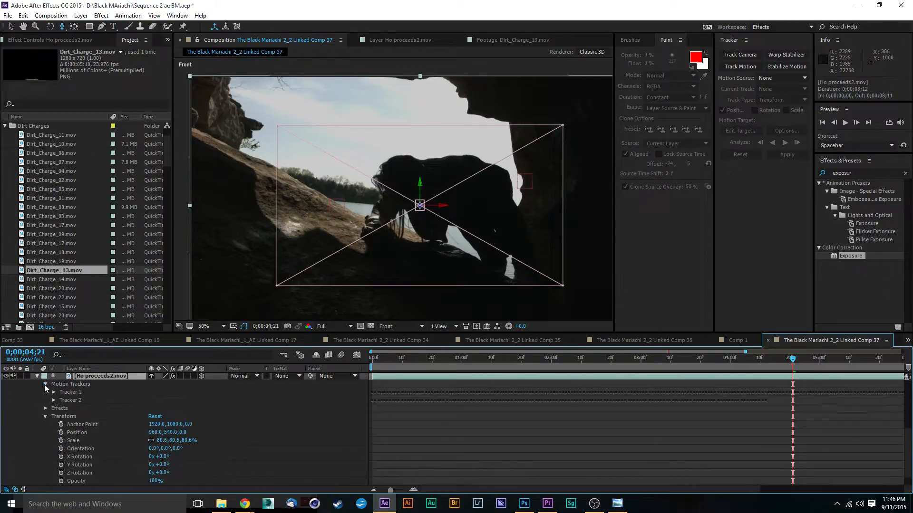
{"action": "left_click", "coordinate": [60, 392]}
{"action": "key", "text": "Delete"}
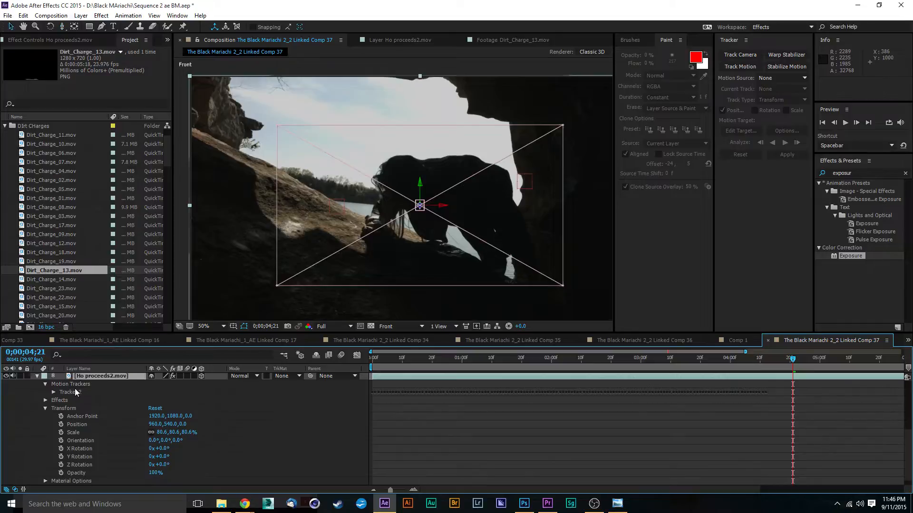
{"action": "left_click", "coordinate": [75, 390]}
{"action": "key", "text": "Delete"}
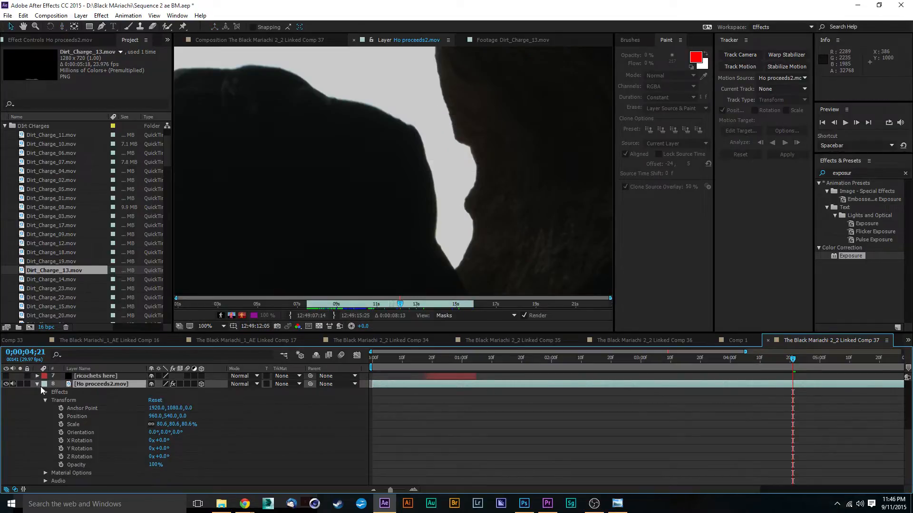
{"action": "left_click", "coordinate": [268, 40]}
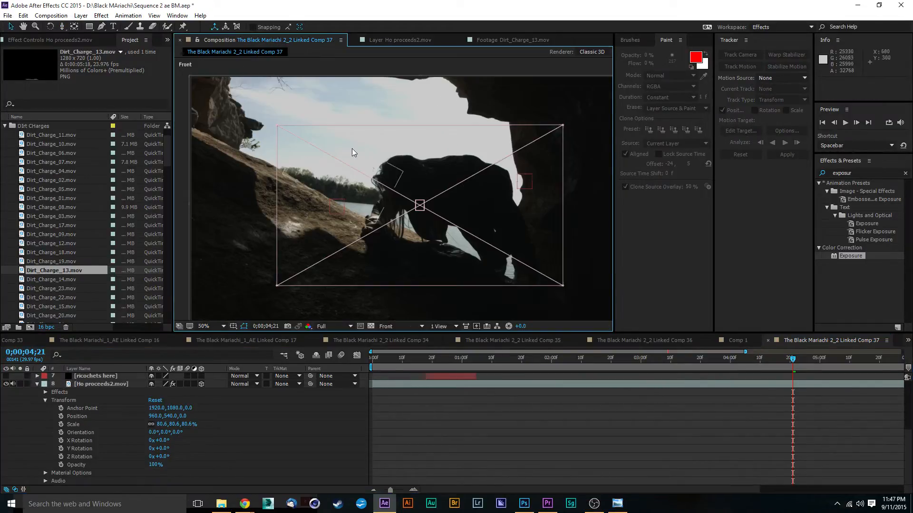
{"action": "scroll", "coordinate": [354, 154], "scroll_direction": "down", "scroll_amount": 2}
{"action": "scroll", "coordinate": [401, 209], "scroll_direction": "up", "scroll_amount": 1}
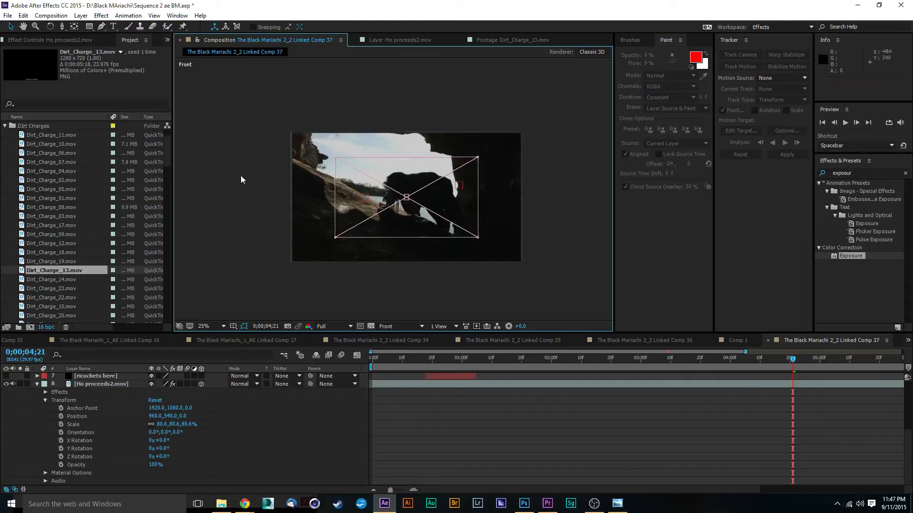
Collapse the Ho proceeds2.mov layer and reveal the Position property of Camera 1.
{"action": "key", "text": "c"}
{"action": "left_click_drag", "start_coordinate": [439, 198], "coordinate": [441, 249]}
{"action": "scroll", "coordinate": [599, 429], "scroll_direction": "up", "scroll_amount": 3}
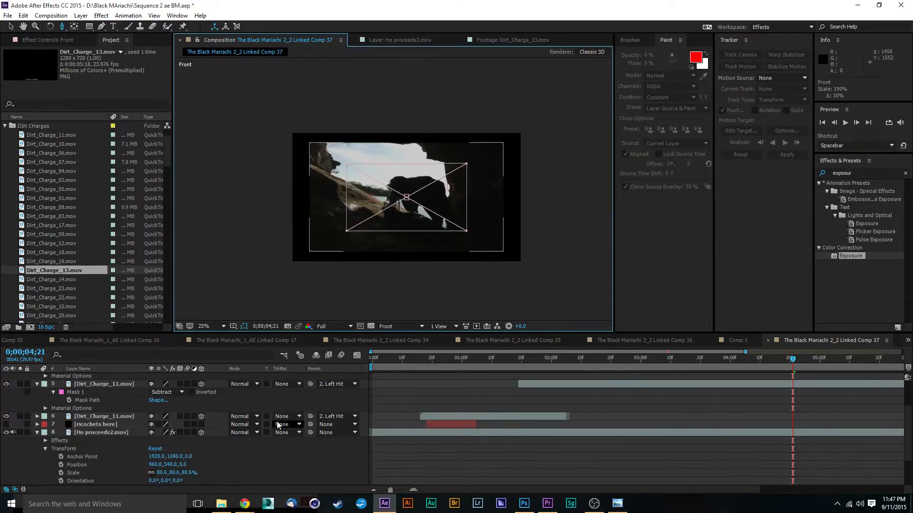
{"action": "left_click", "coordinate": [37, 432]}
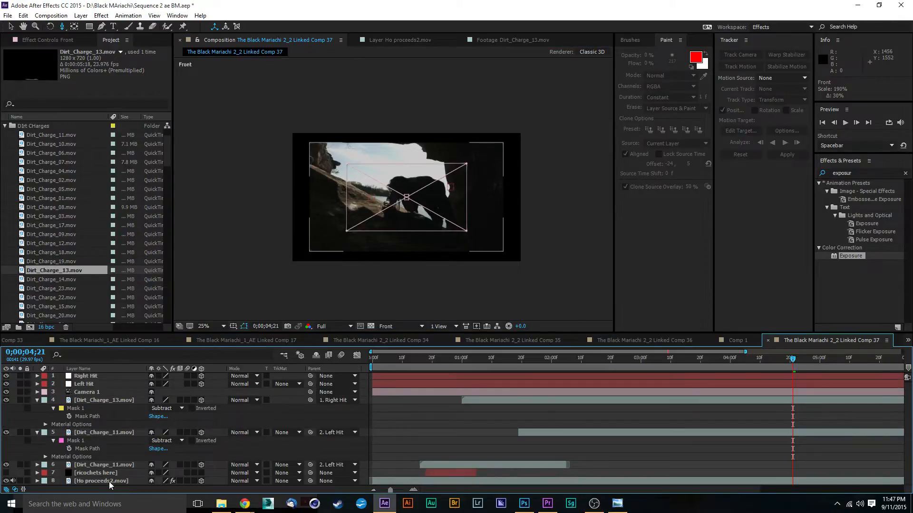
{"action": "left_click", "coordinate": [89, 392]}
{"action": "key", "text": "p"}
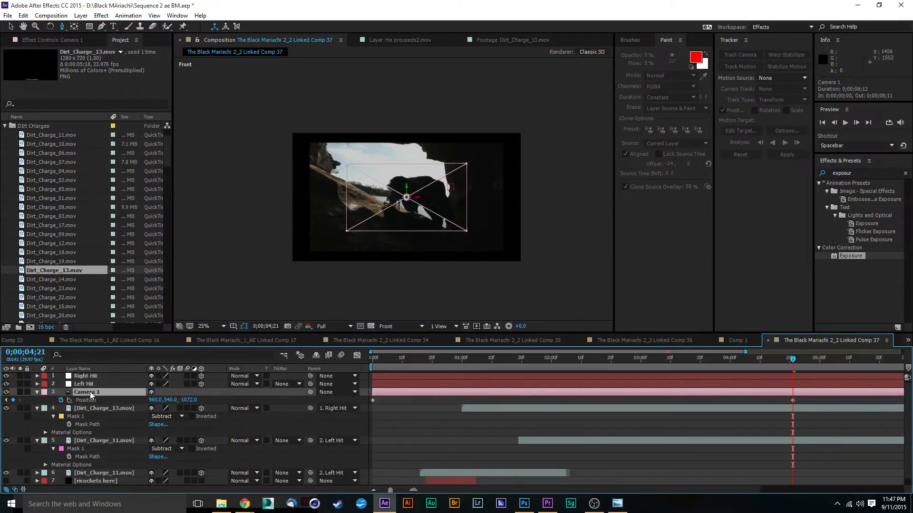
Check the framing in the Front view at 0;00;02;28, 0;00;03;00 and 0;00;01;13.
{"action": "left_click", "coordinate": [634, 359]}
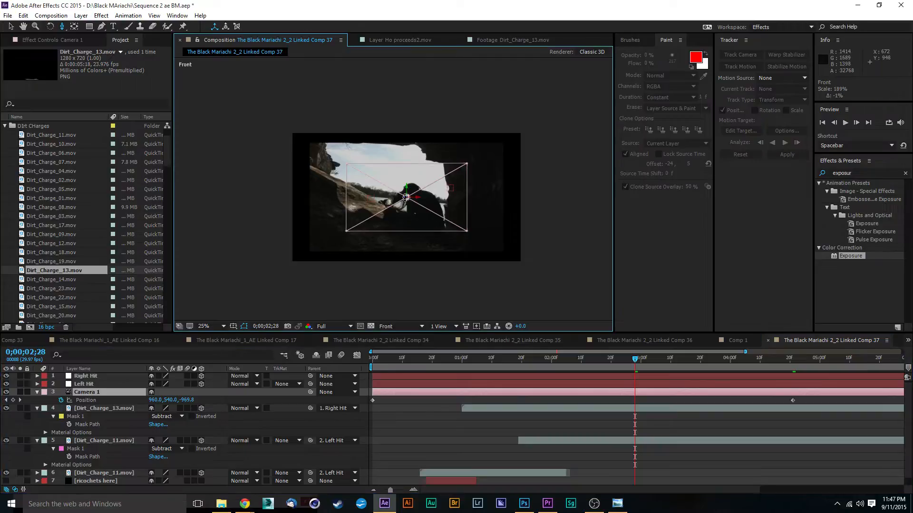
{"action": "left_click_drag", "start_coordinate": [405, 197], "coordinate": [408, 188]}
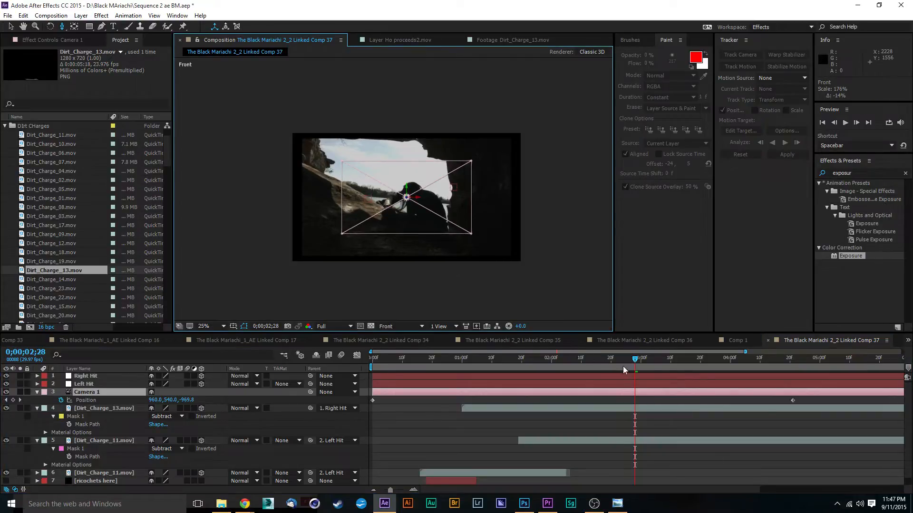
{"action": "left_click_drag", "start_coordinate": [623, 366], "coordinate": [641, 407]}
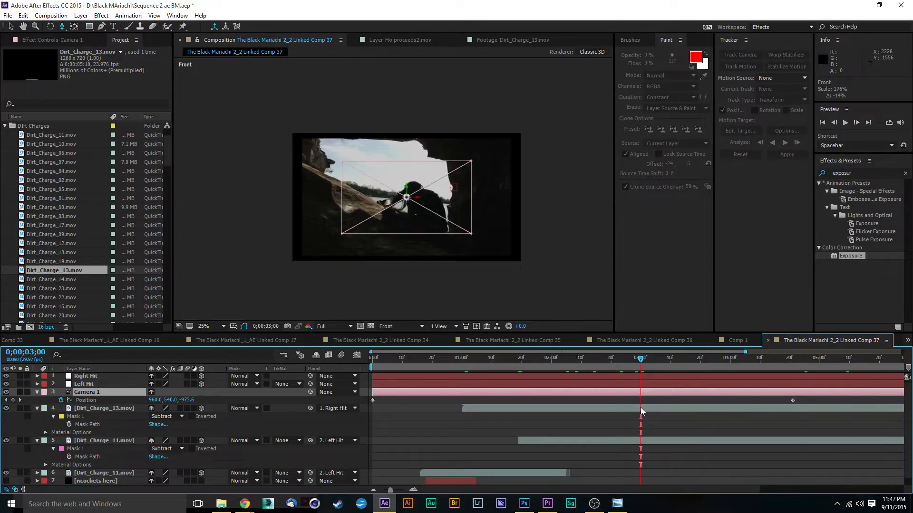
{"action": "left_click_drag", "start_coordinate": [468, 365], "coordinate": [500, 363]}
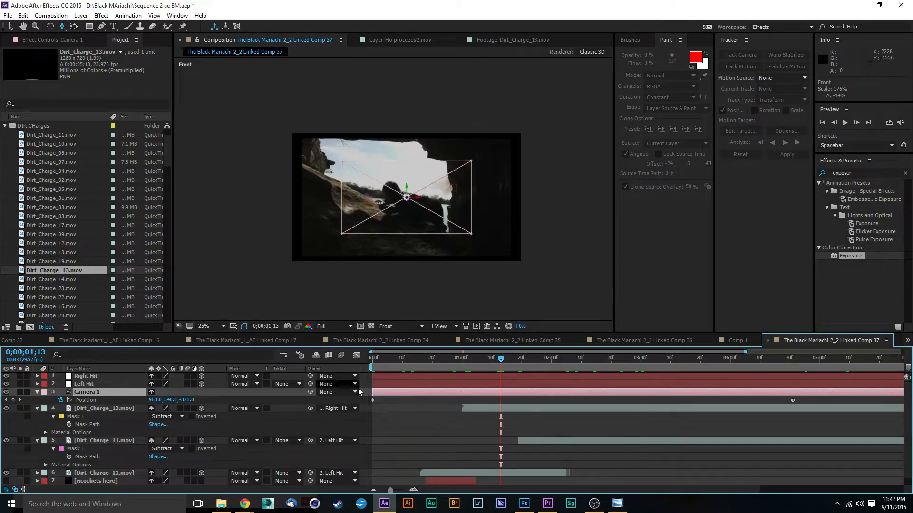
{"action": "scroll", "coordinate": [399, 202], "scroll_direction": "up", "scroll_amount": 2}
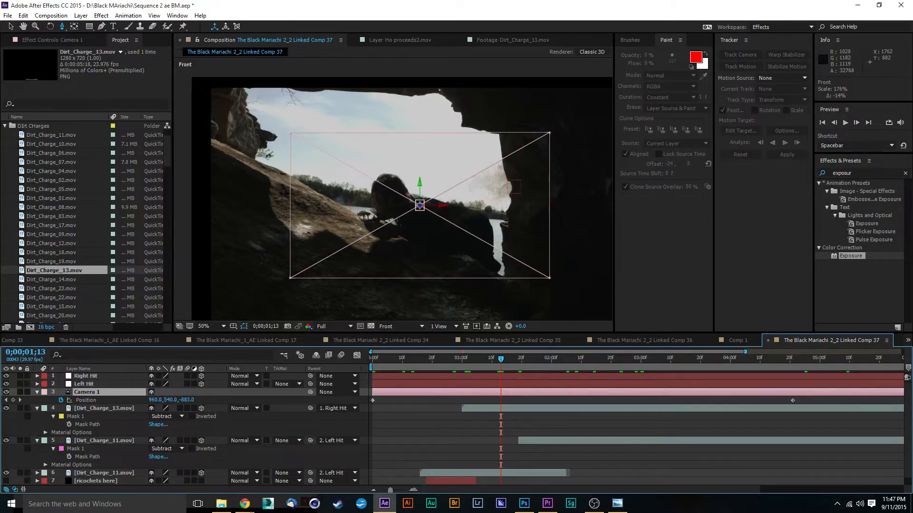
{"action": "key", "text": "alt+Tab"}
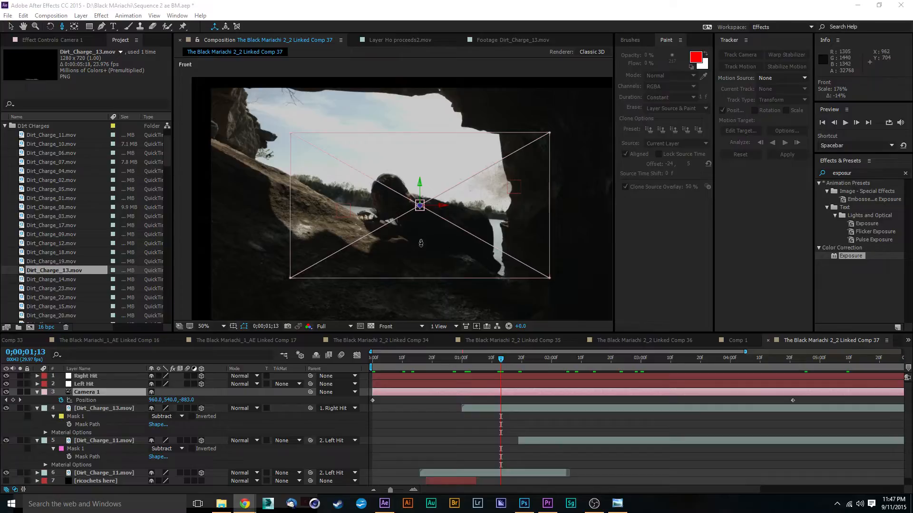
{"action": "left_click_drag", "start_coordinate": [447, 216], "coordinate": [453, 182]}
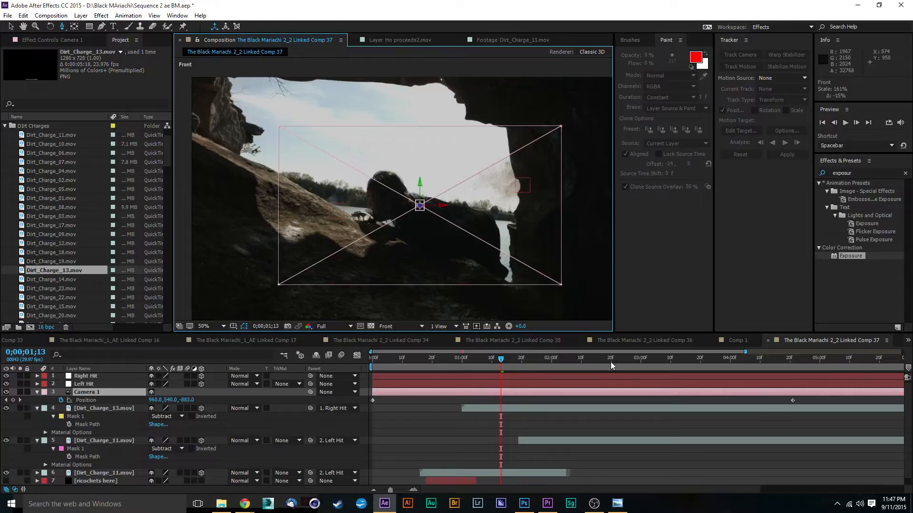
Delete both Position keyframes from Camera 1 and return to the start of the timeline.
{"action": "left_click", "coordinate": [373, 400]}
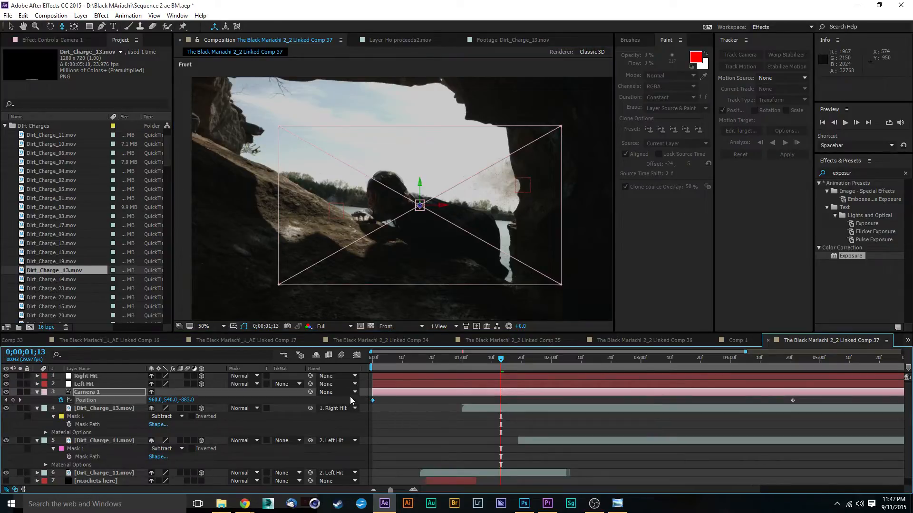
{"action": "key", "text": "Delete"}
{"action": "left_click", "coordinate": [793, 400]}
{"action": "key", "text": "Delete"}
{"action": "left_click_drag", "start_coordinate": [398, 353], "coordinate": [362, 383]}
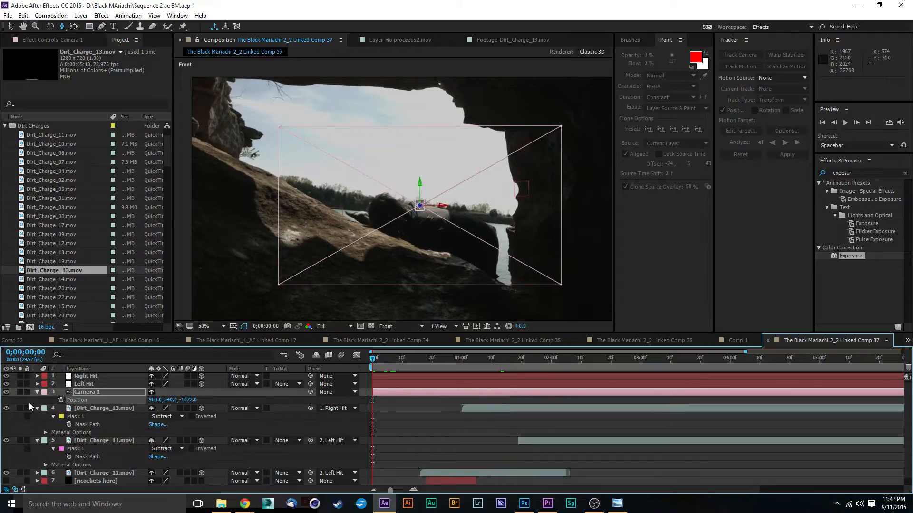
Expand Camera 1's transform properties and turn off keyframing for Point of Interest, Orientation and the X, Y and Z Rotation.
{"action": "left_click", "coordinate": [36, 392]}
{"action": "left_click", "coordinate": [37, 392]}
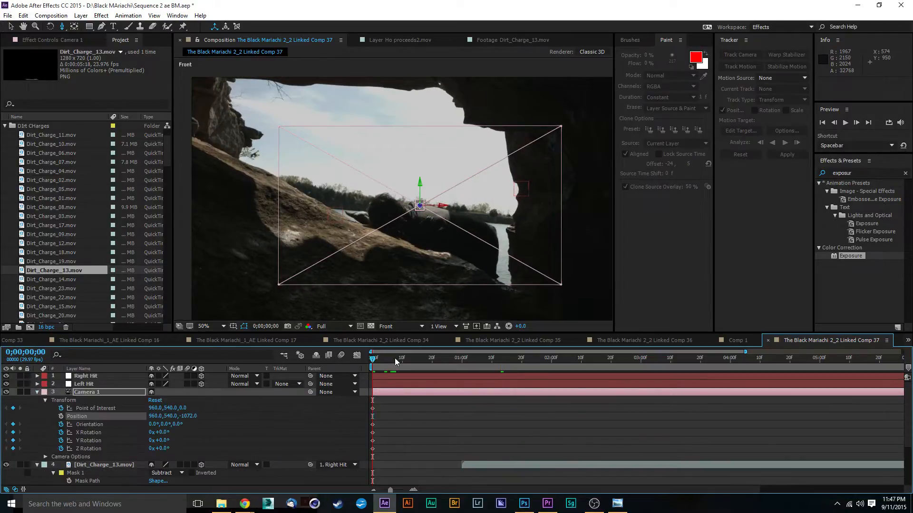
{"action": "left_click", "coordinate": [61, 407]}
{"action": "left_click", "coordinate": [61, 424]}
{"action": "left_click", "coordinate": [61, 432]}
{"action": "left_click", "coordinate": [61, 441]}
{"action": "left_click", "coordinate": [61, 448]}
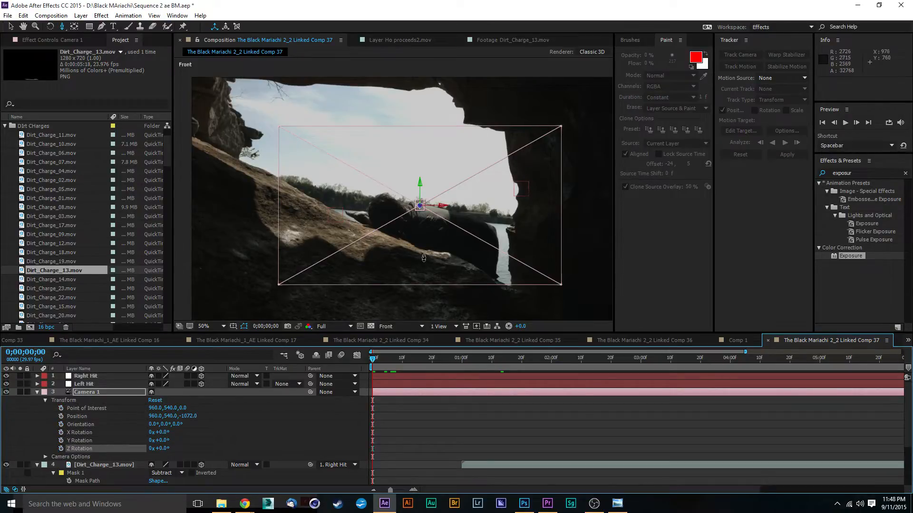
Add a Position keyframe to Camera 1 at 0;00;00;00 and try dollying the camera at 0;00;03;13.
{"action": "left_click_drag", "start_coordinate": [259, 293], "coordinate": [412, 72]}
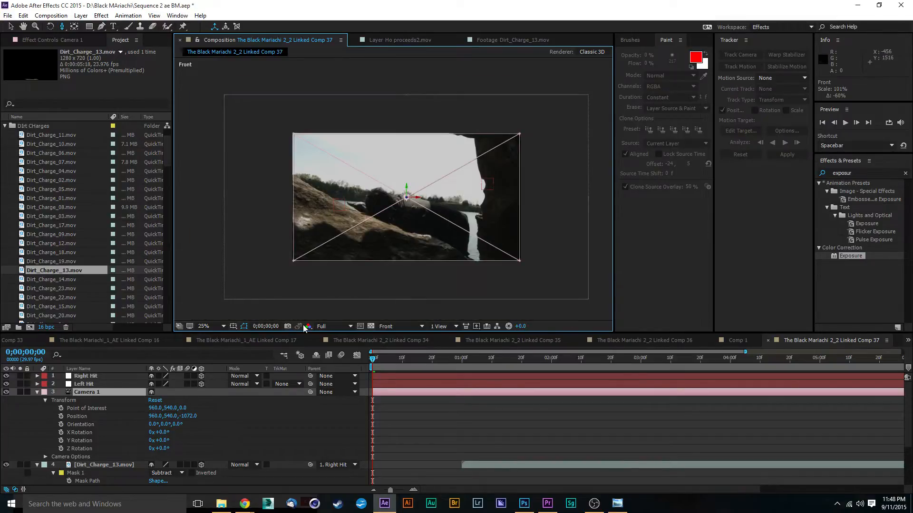
{"action": "left_click", "coordinate": [62, 417]}
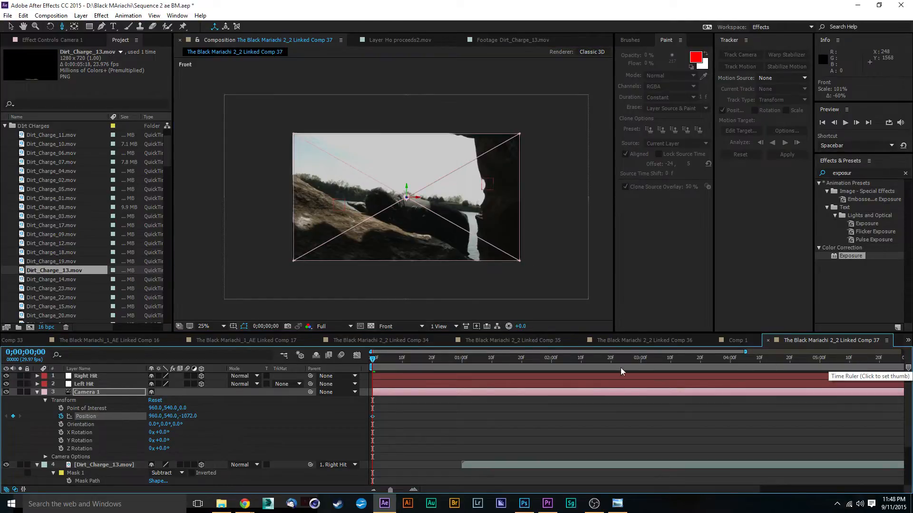
{"action": "left_click", "coordinate": [680, 366]}
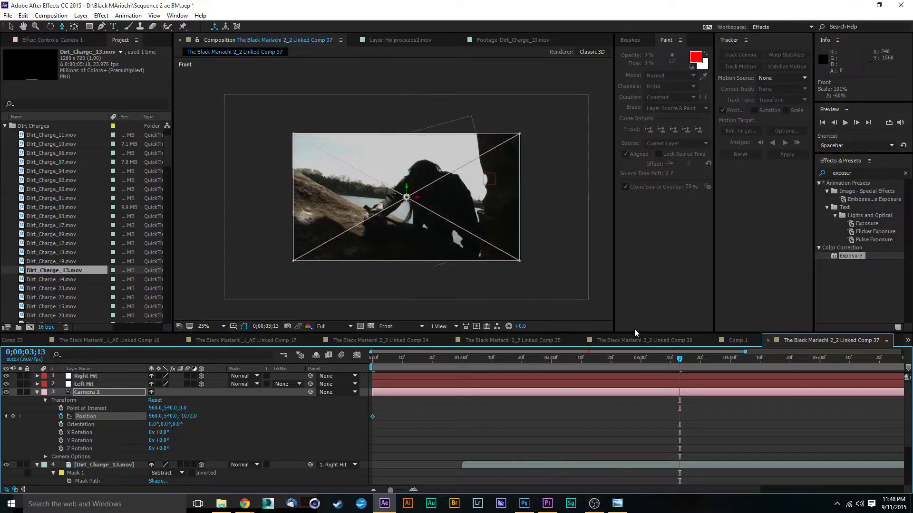
{"action": "left_click_drag", "start_coordinate": [422, 199], "coordinate": [532, 311]}
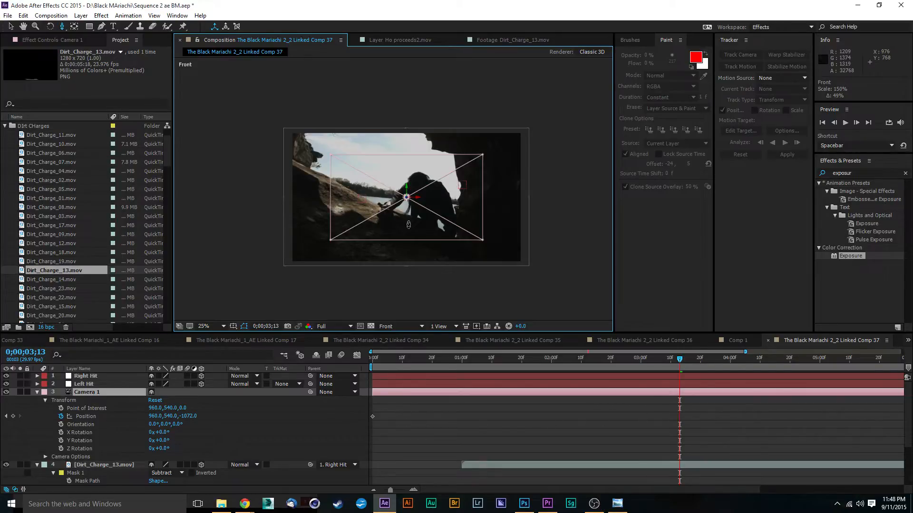
{"action": "left_click_drag", "start_coordinate": [338, 249], "coordinate": [408, 170]}
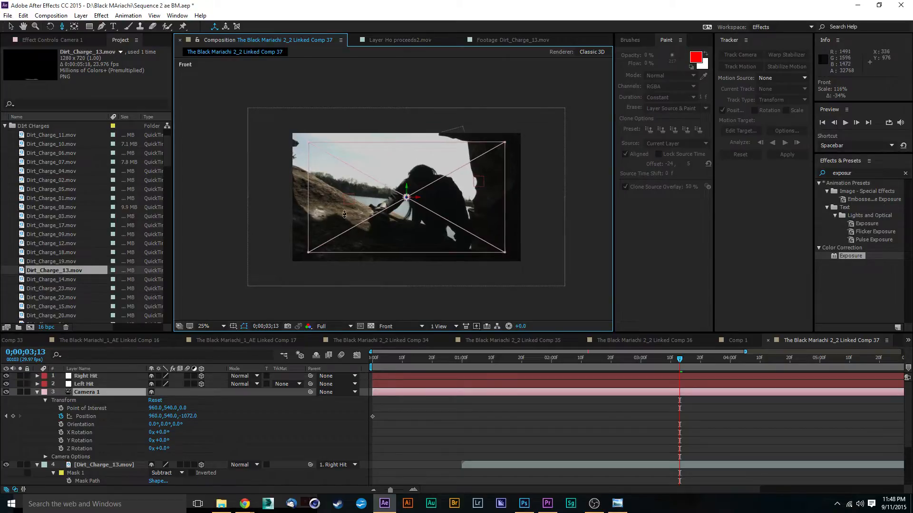
Delete the Camera 1 layer and preview the composition from the start.
{"action": "scroll", "coordinate": [253, 449], "scroll_direction": "up", "scroll_amount": 1}
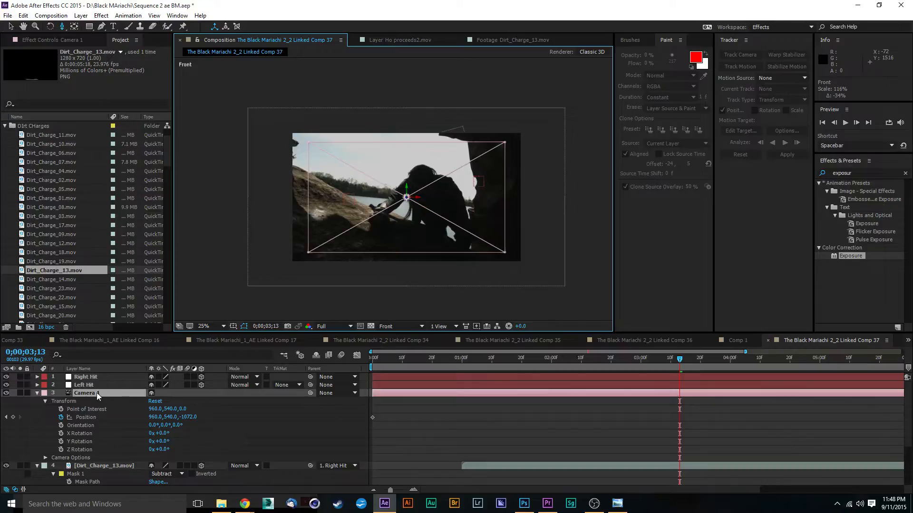
{"action": "key", "text": "Delete"}
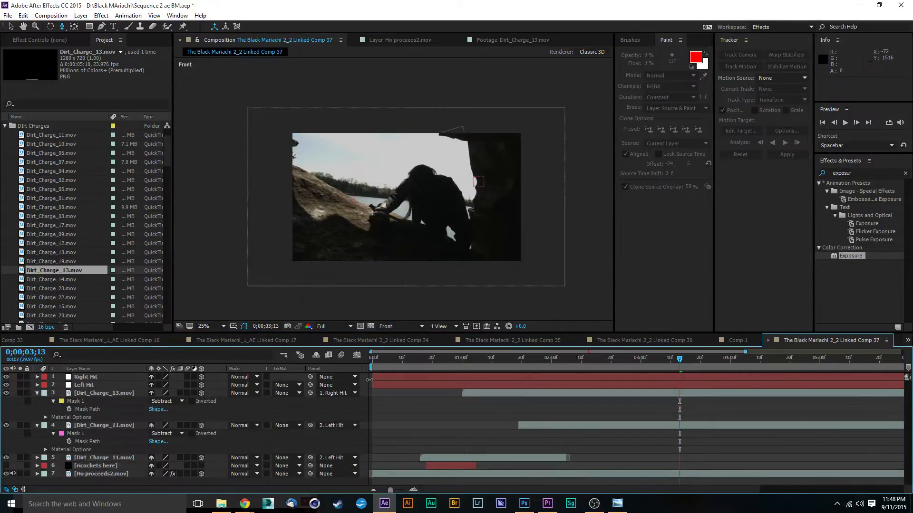
{"action": "key", "text": "space"}
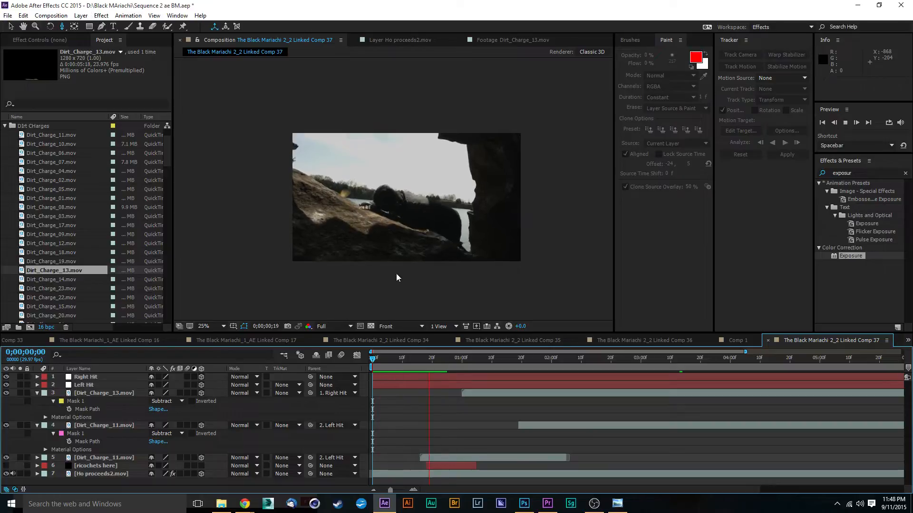
{"action": "key", "text": "space"}
Turn off 3D for the Right Hit and Left Hit nulls and all three dirt-charge layers, with the playhead at 0;00;00;09.
{"action": "left_click", "coordinate": [399, 360]}
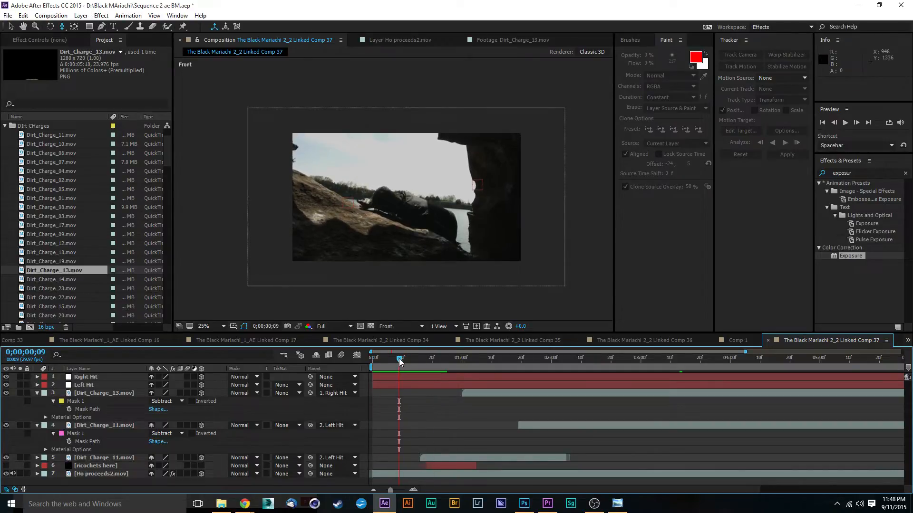
{"action": "left_click", "coordinate": [201, 457]}
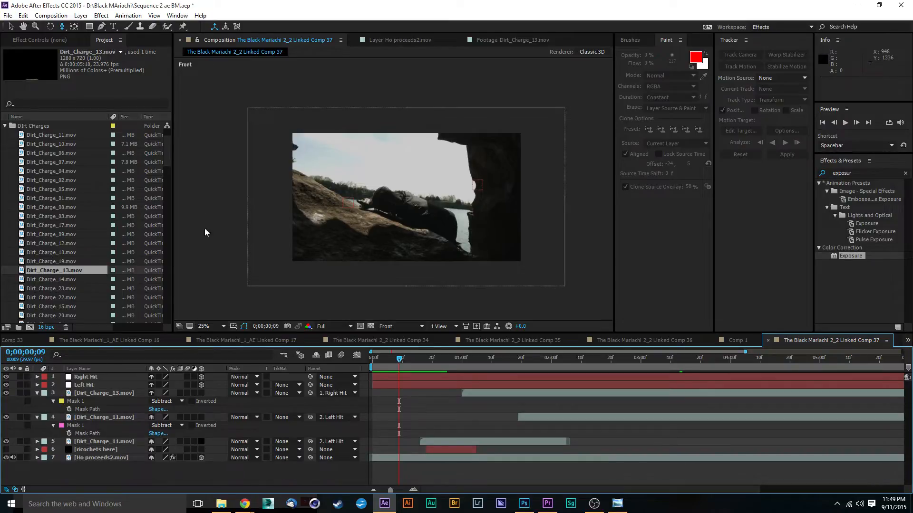
{"action": "left_click_drag", "start_coordinate": [202, 385], "coordinate": [201, 377]}
Create a new two-node camera named Camera 1 with the 24mm preset.
{"action": "left_click", "coordinate": [80, 15]}
{"action": "mouse_move", "coordinate": [89, 28]}
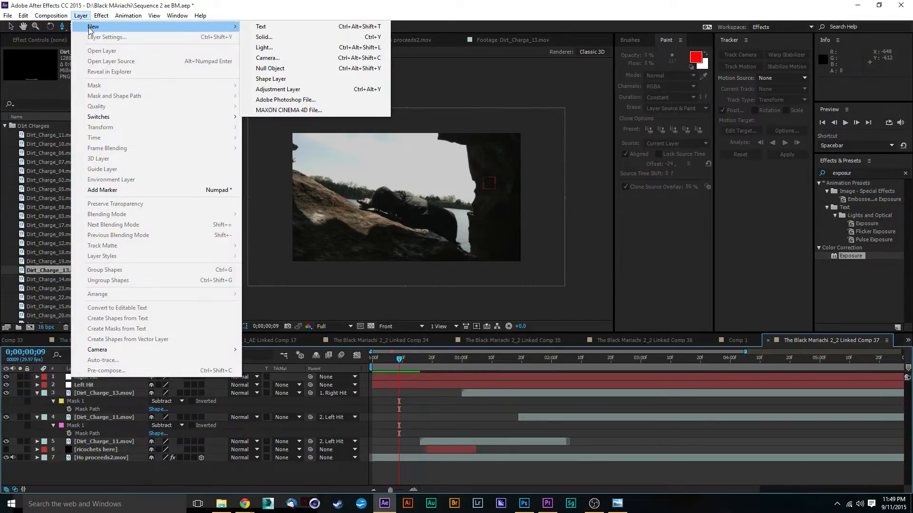
{"action": "left_click", "coordinate": [311, 57]}
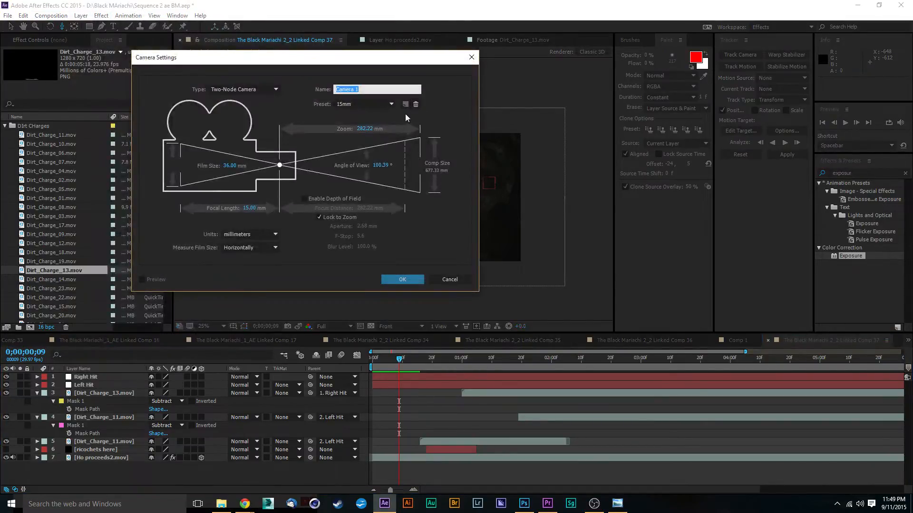
{"action": "left_click", "coordinate": [389, 105]}
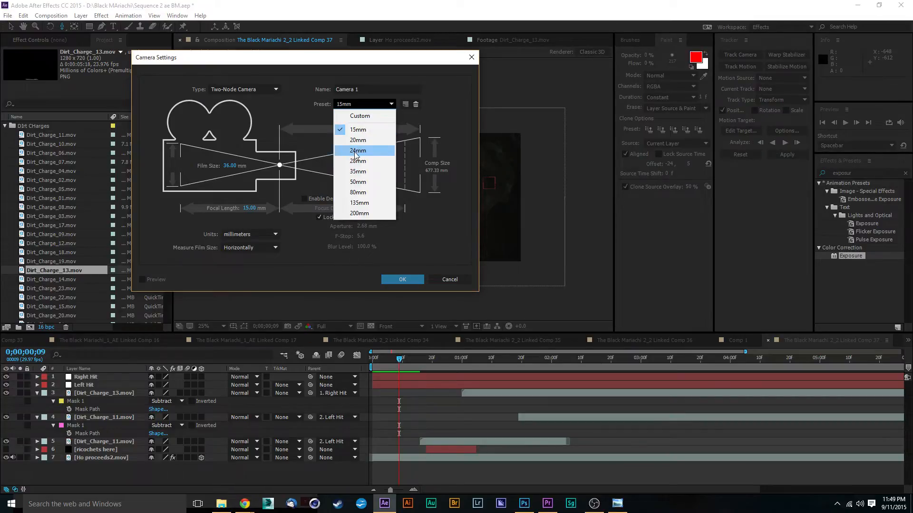
{"action": "left_click", "coordinate": [358, 150]}
{"action": "left_click", "coordinate": [399, 280]}
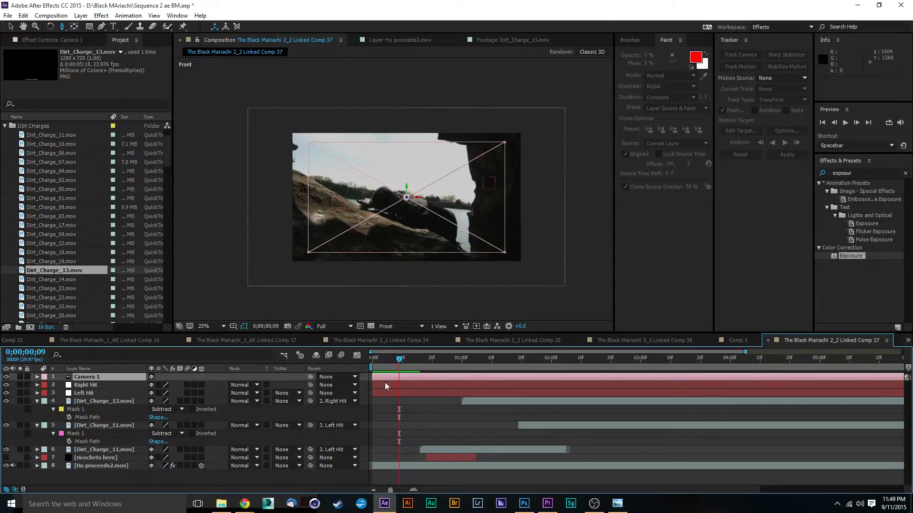
Try a camera adjustment in the Front view, undo it and switch the view to Active Camera.
{"action": "left_click_drag", "start_coordinate": [395, 259], "coordinate": [379, 237]}
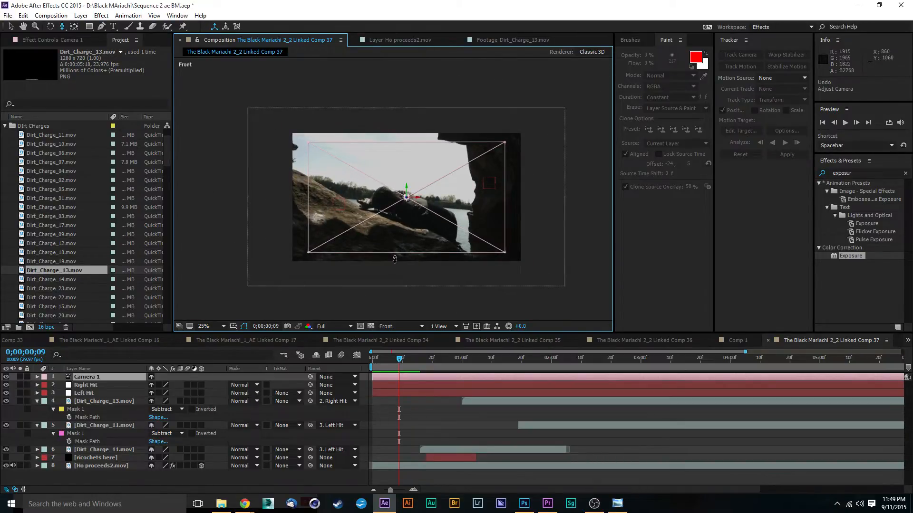
{"action": "left_click", "coordinate": [412, 327]}
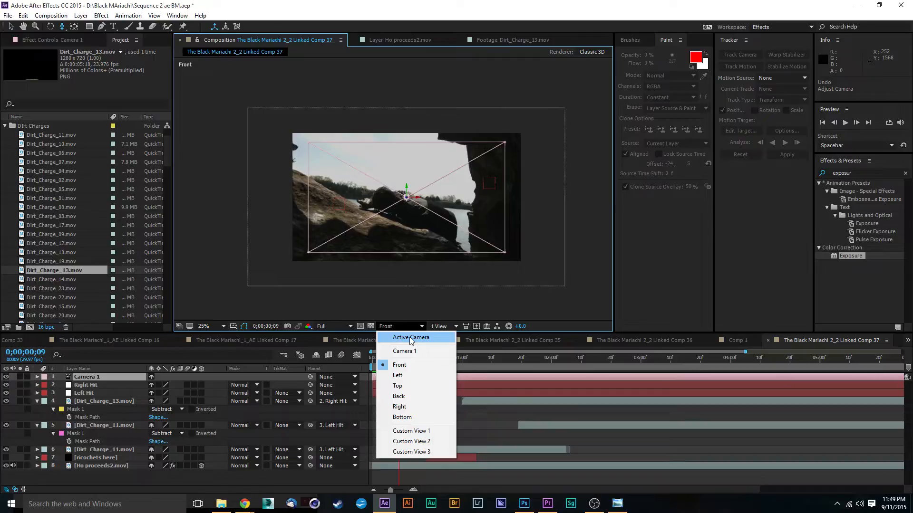
{"action": "left_click", "coordinate": [409, 338]}
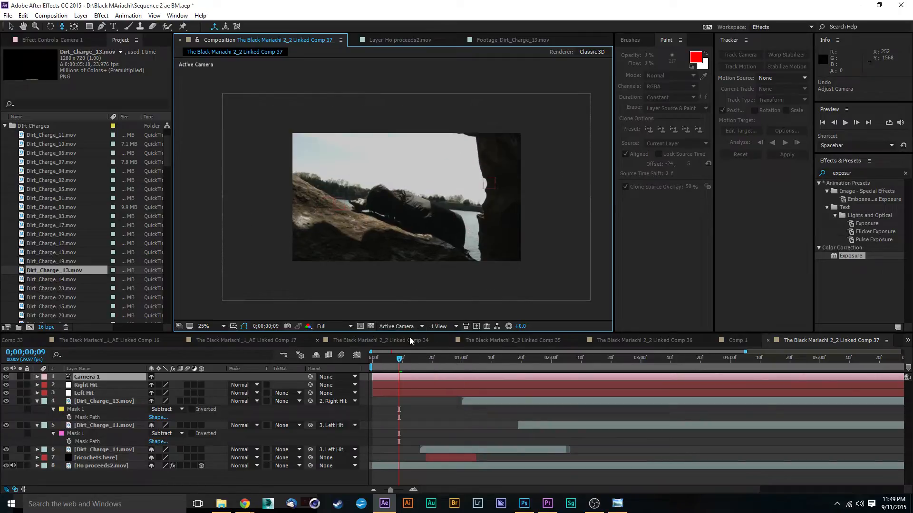
Add a Position keyframe to Camera 1 at 0;00;00;00 and move the playhead to 0;00;05;21.
{"action": "key", "text": "space"}
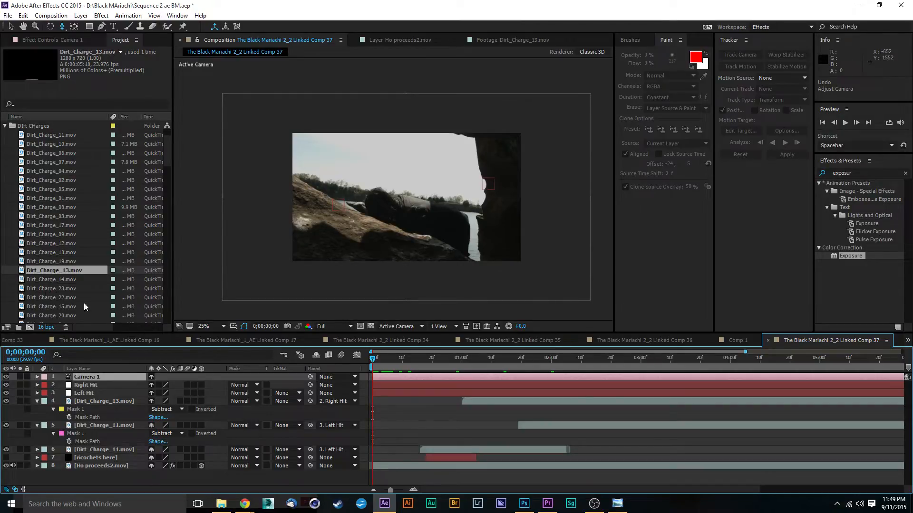
{"action": "left_click", "coordinate": [37, 377]}
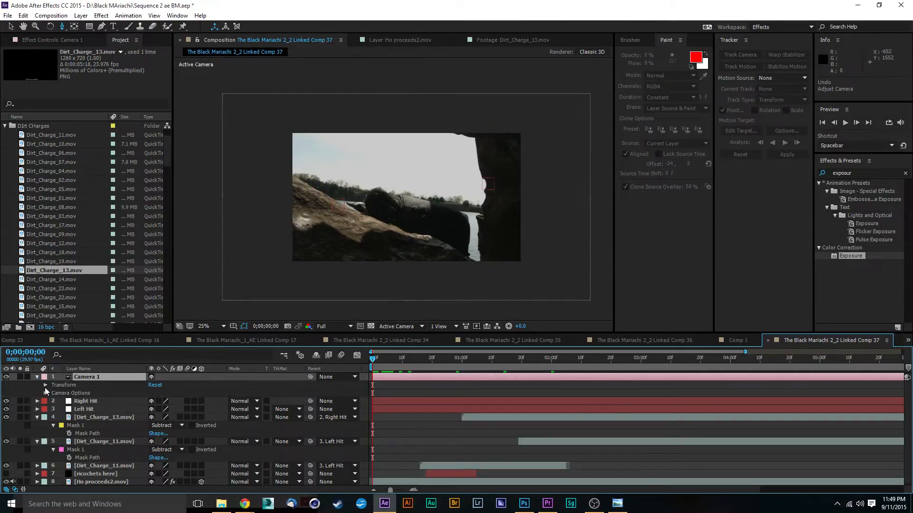
{"action": "left_click", "coordinate": [45, 385]}
{"action": "left_click", "coordinate": [62, 402]}
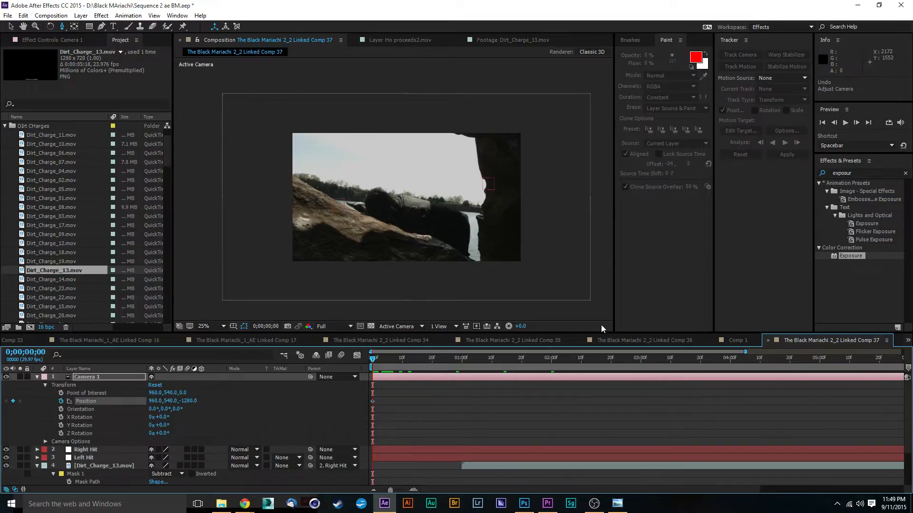
{"action": "left_click_drag", "start_coordinate": [555, 366], "coordinate": [880, 368]}
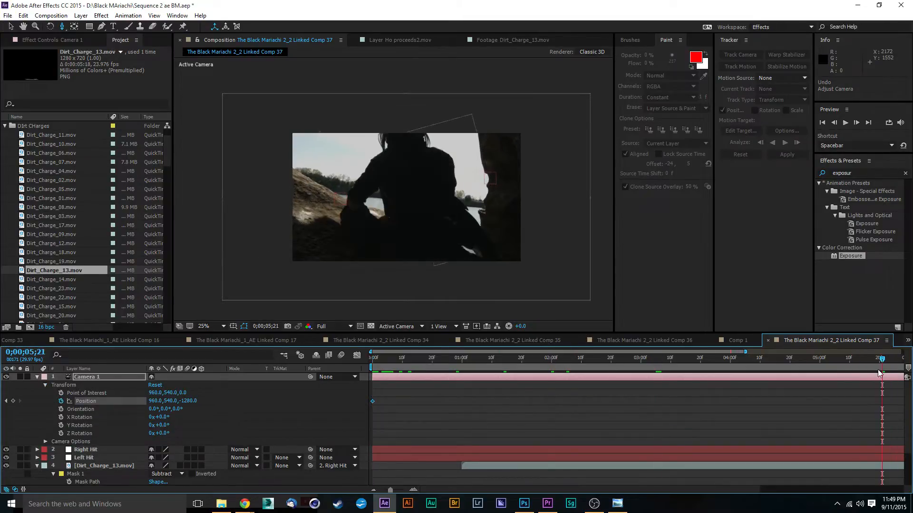
Pull Camera 1 straight back to a Z position of -2000 at 0;00;05;21.
{"action": "left_click_drag", "start_coordinate": [428, 218], "coordinate": [424, 252]}
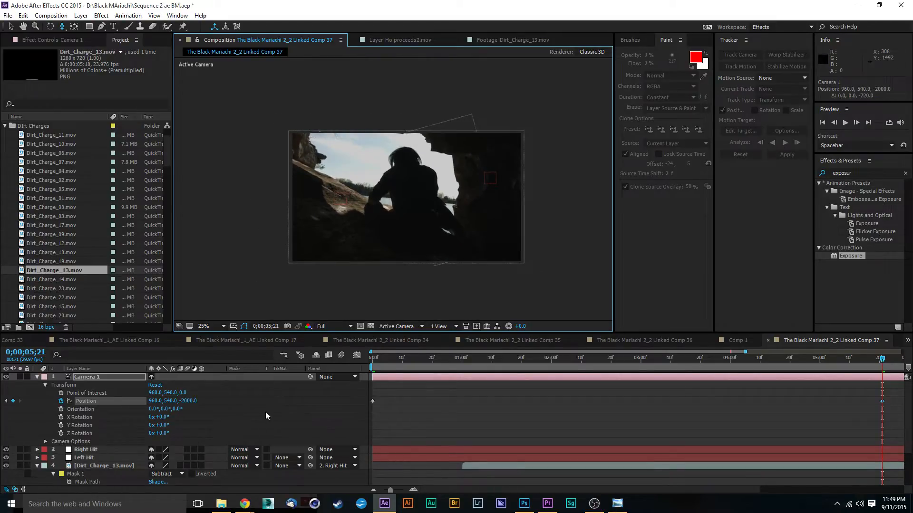
Turn 3D on for the Right Hit and Left Hit nulls and all three dirt-charge layers.
{"action": "scroll", "coordinate": [265, 412], "scroll_direction": "down", "scroll_amount": 1}
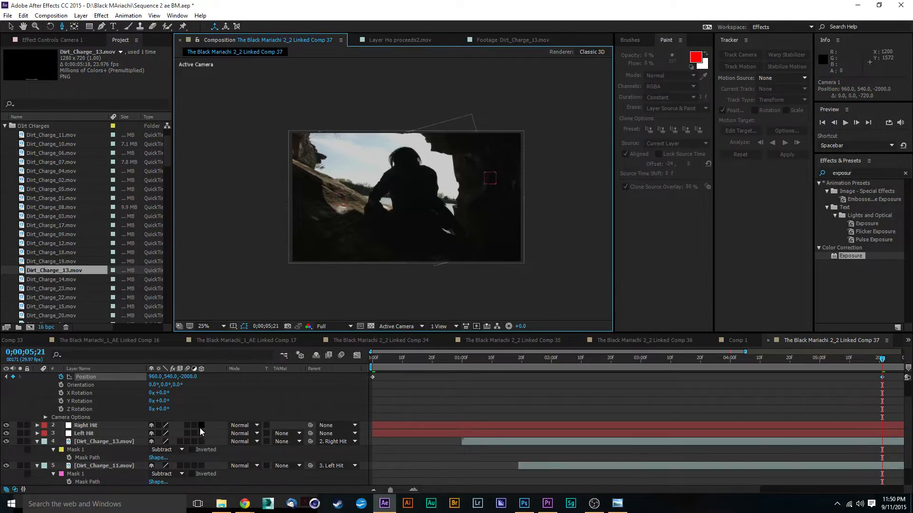
{"action": "left_click_drag", "start_coordinate": [201, 424], "coordinate": [205, 474]}
{"action": "scroll", "coordinate": [230, 378], "scroll_direction": "down", "scroll_amount": 2}
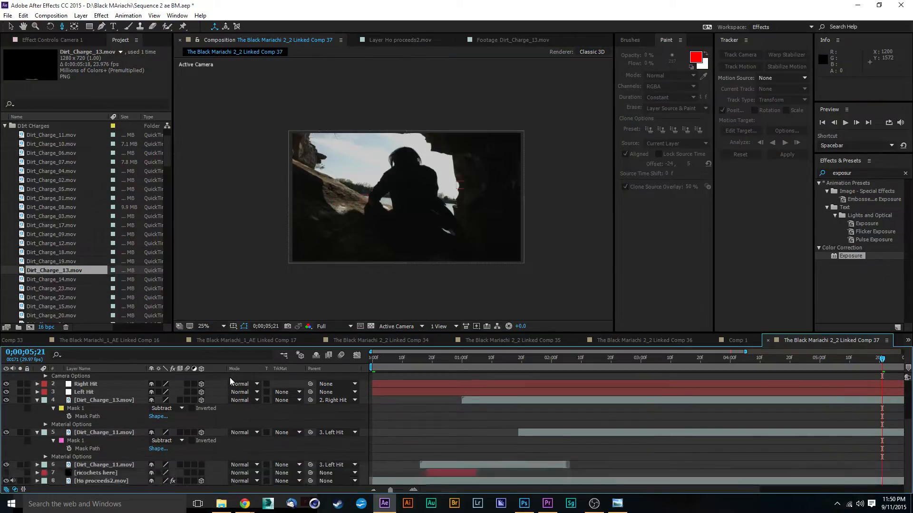
{"action": "left_click", "coordinate": [202, 465]}
{"action": "scroll", "coordinate": [462, 430], "scroll_direction": "up", "scroll_amount": 3}
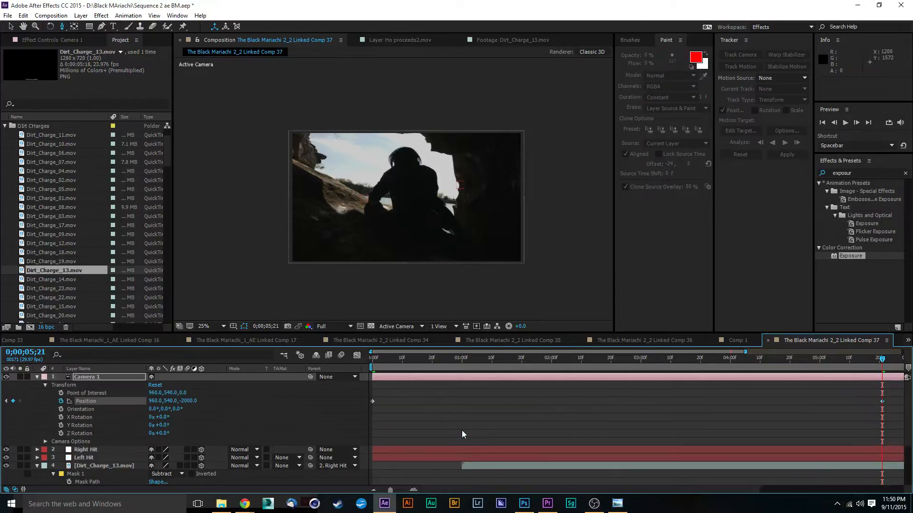
Move Camera 1's second Position keyframe to the end of the composition at 0;00;08;12.
{"action": "left_click", "coordinate": [373, 490]}
{"action": "left_click", "coordinate": [374, 490]}
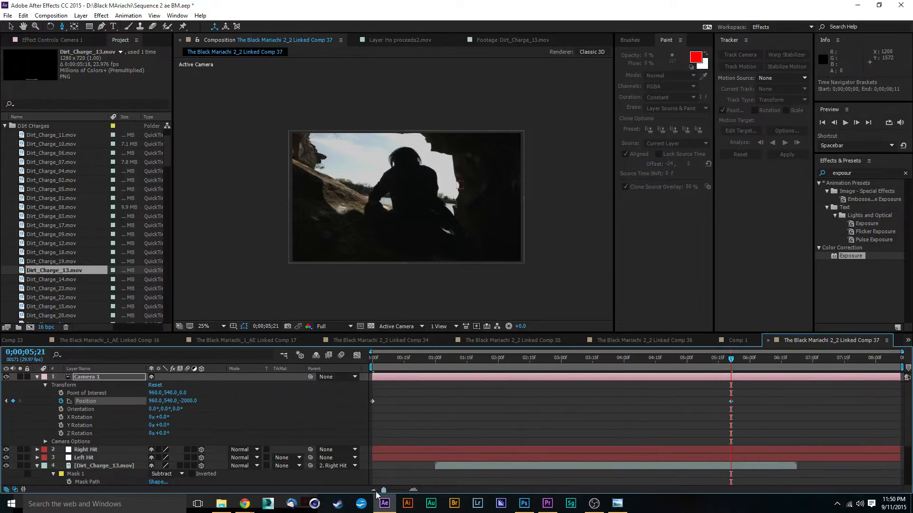
{"action": "left_click_drag", "start_coordinate": [731, 402], "coordinate": [901, 402]}
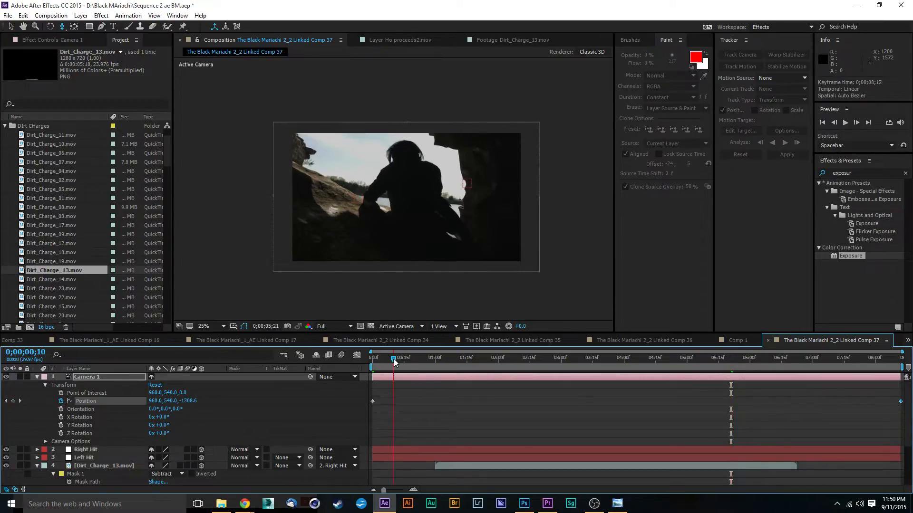
Scrub and play through the camera pull-back, and inspect the dirt-charge hits close up at 0;00;08;11.
{"action": "left_click_drag", "start_coordinate": [395, 363], "coordinate": [850, 377]}
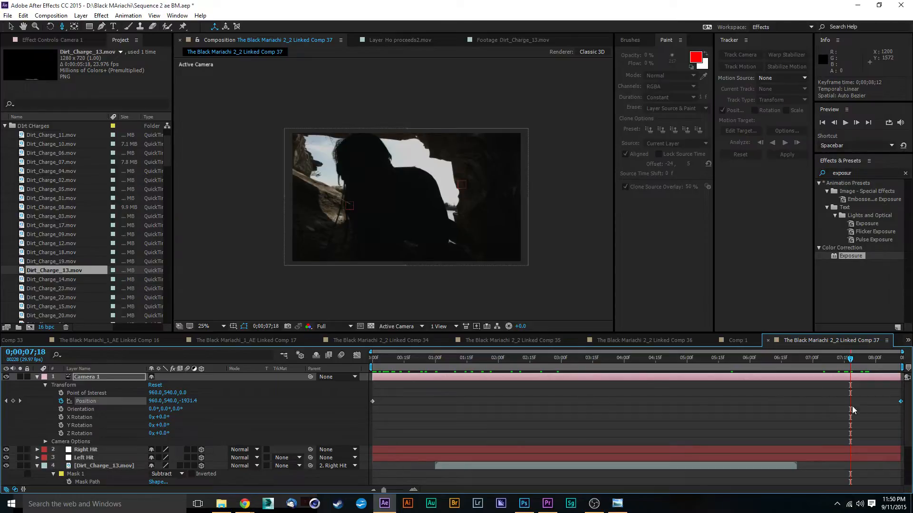
{"action": "left_click_drag", "start_coordinate": [378, 362], "coordinate": [357, 366]}
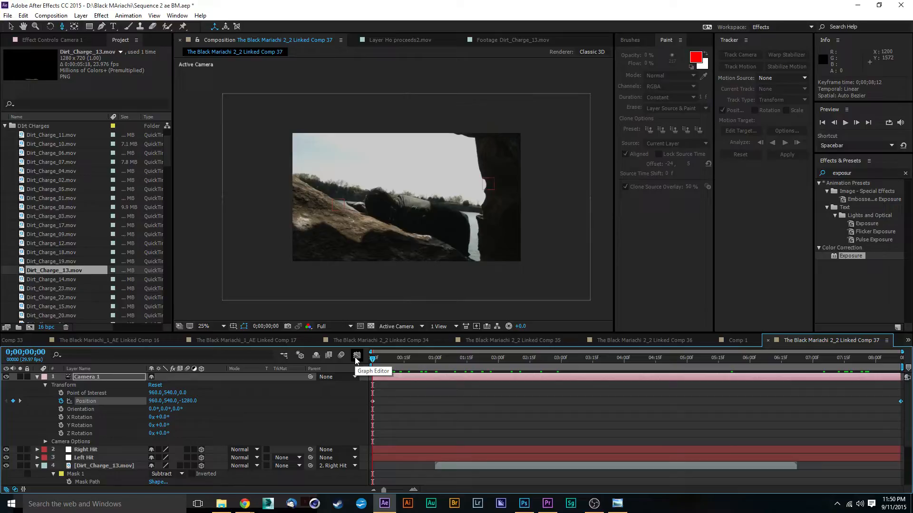
{"action": "key", "text": "space"}
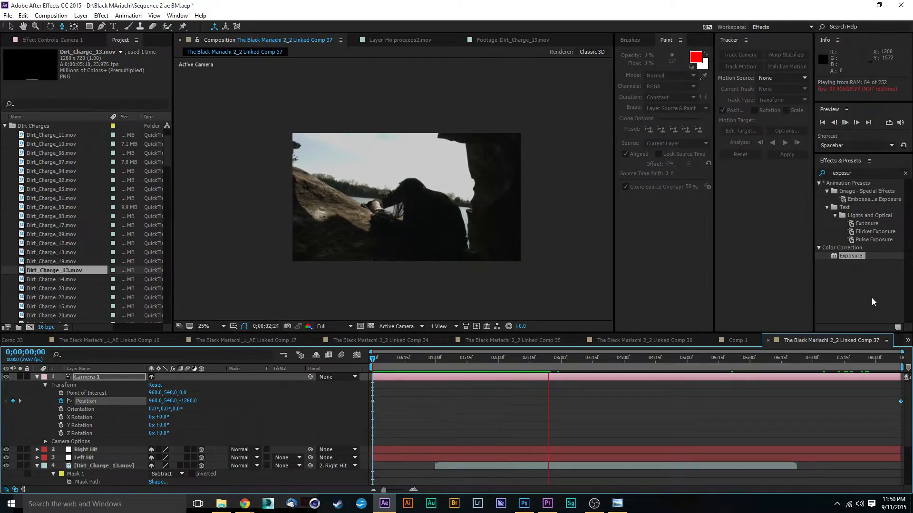
{"action": "key", "text": "space"}
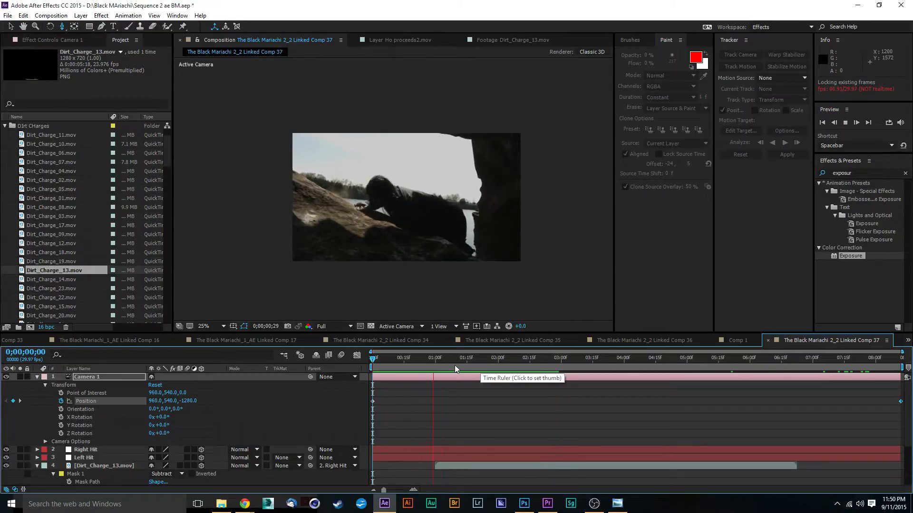
{"action": "left_click_drag", "start_coordinate": [452, 365], "coordinate": [901, 367]}
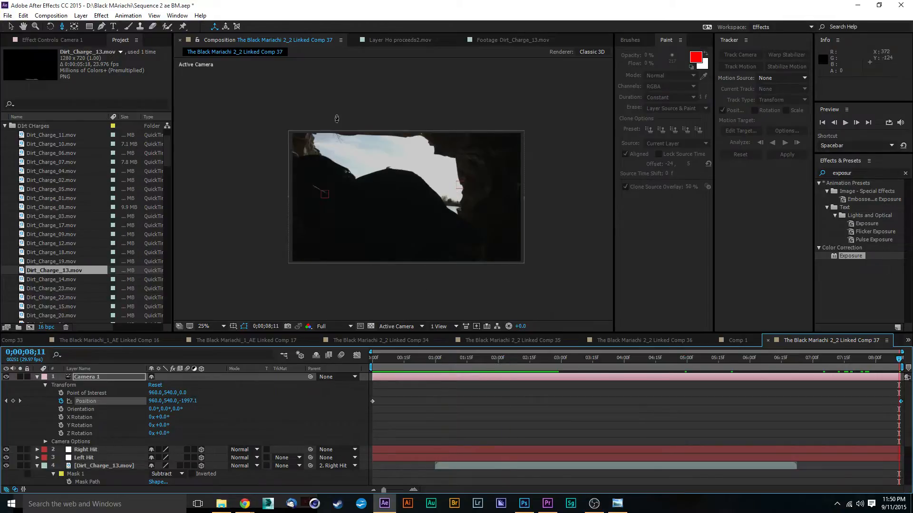
{"action": "scroll", "coordinate": [444, 201], "scroll_direction": "up", "scroll_amount": 1}
{"action": "scroll", "coordinate": [355, 174], "scroll_direction": "down", "scroll_amount": 1}
{"action": "scroll", "coordinate": [374, 159], "scroll_direction": "up", "scroll_amount": 1}
{"action": "scroll", "coordinate": [413, 166], "scroll_direction": "down", "scroll_amount": 1}
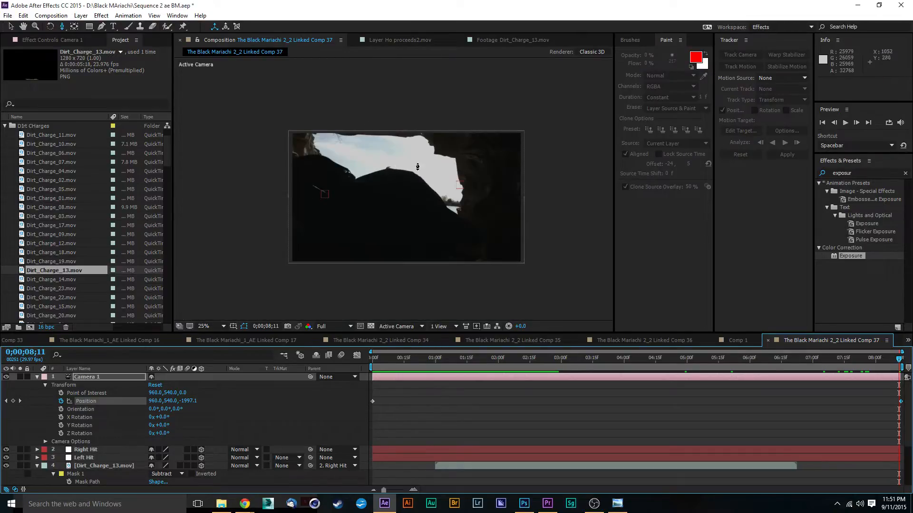
{"action": "scroll", "coordinate": [417, 166], "scroll_direction": "up", "scroll_amount": 1}
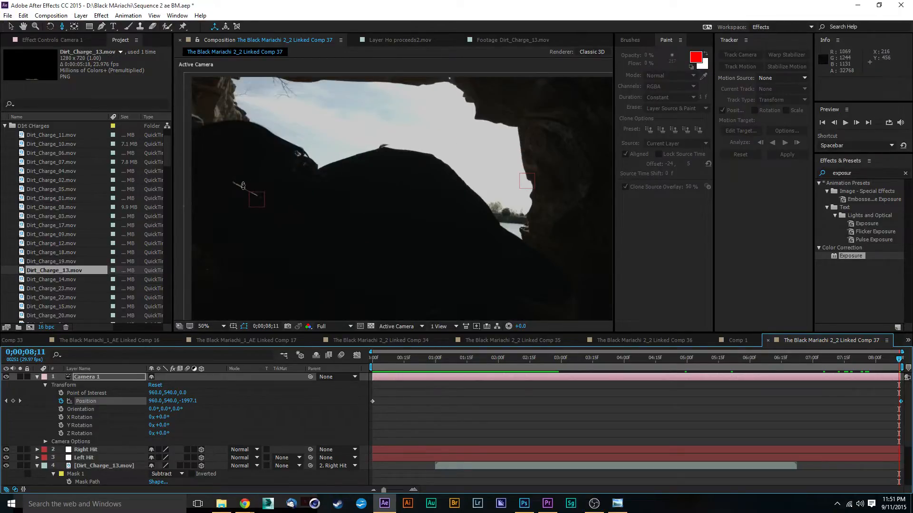
Add an Opacity keyframe at 0;00;05;23 to the longer masked Dirt_Charge_11.mov layer.
{"action": "left_click_drag", "start_coordinate": [882, 349], "coordinate": [735, 366]}
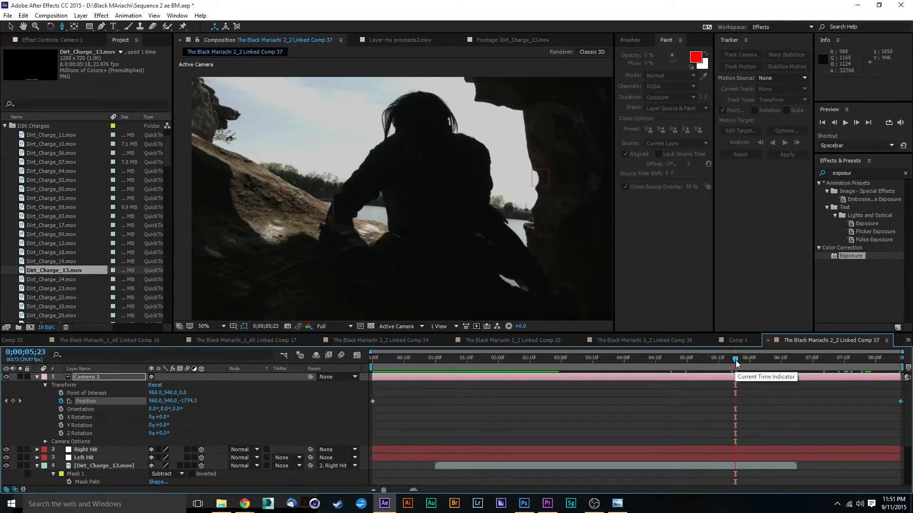
{"action": "left_click", "coordinate": [737, 380]}
{"action": "left_click", "coordinate": [96, 465]}
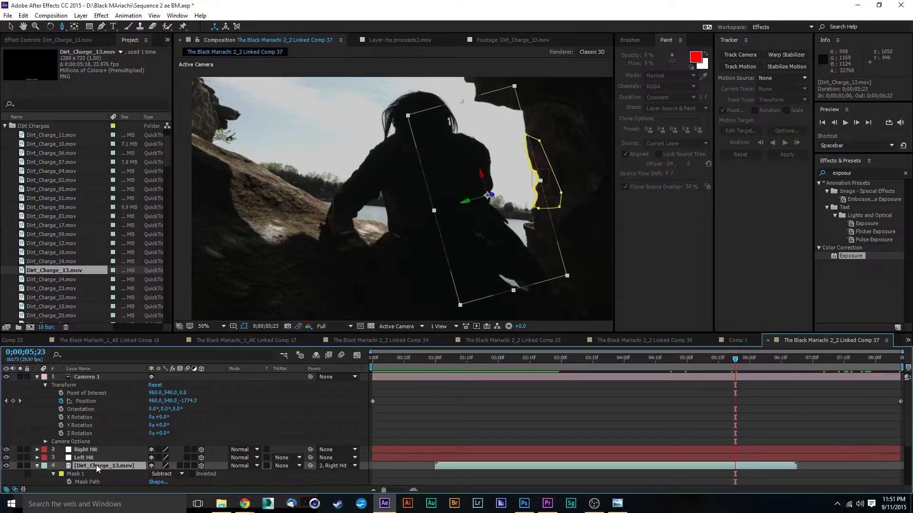
{"action": "scroll", "coordinate": [96, 465], "scroll_direction": "down", "scroll_amount": 2}
{"action": "left_click", "coordinate": [101, 449]}
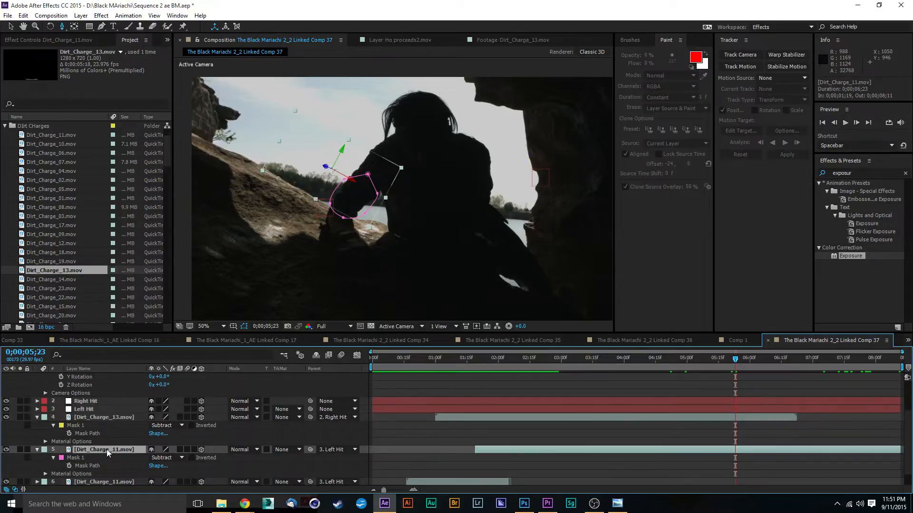
{"action": "key", "text": "t"}
{"action": "left_click", "coordinate": [61, 458]}
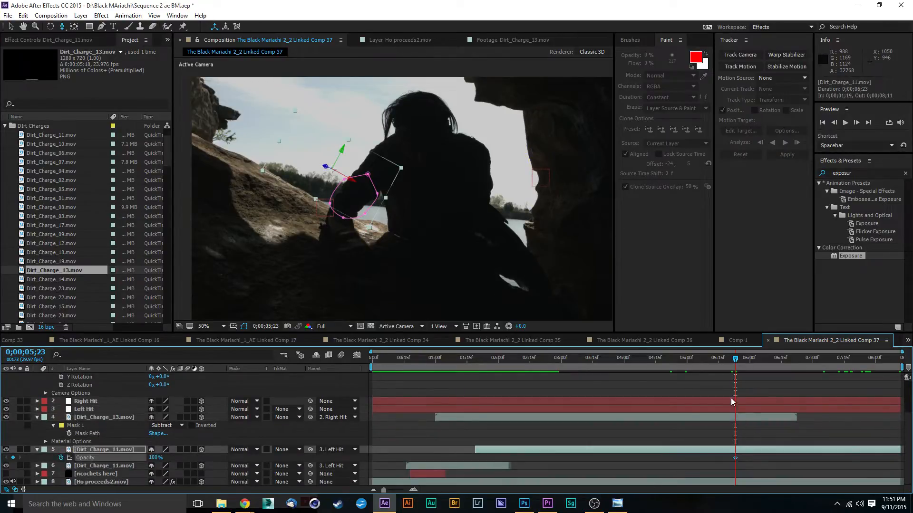
Set that Dirt_Charge_11.mov layer's Opacity to 0% at 0;00;05;27, and deselect the layer.
{"action": "left_click_drag", "start_coordinate": [739, 363], "coordinate": [745, 363]}
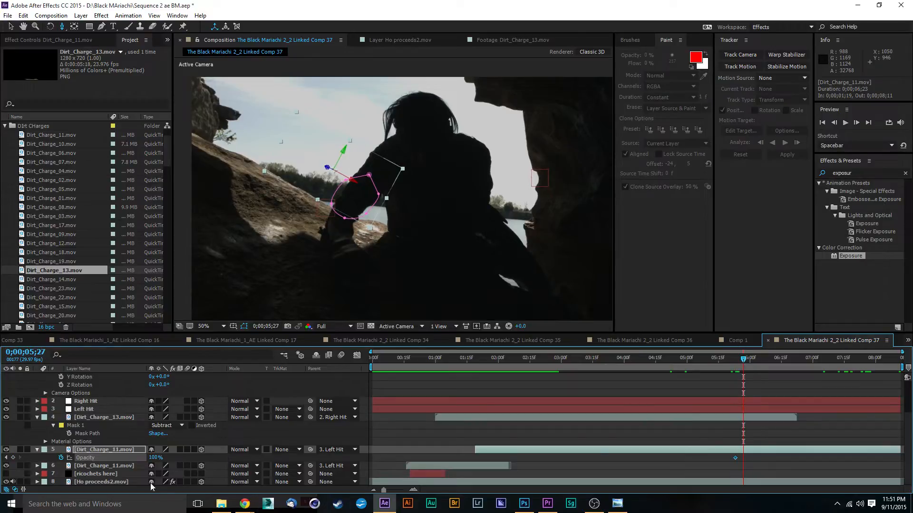
{"action": "left_click_drag", "start_coordinate": [153, 460], "coordinate": [2, 462]}
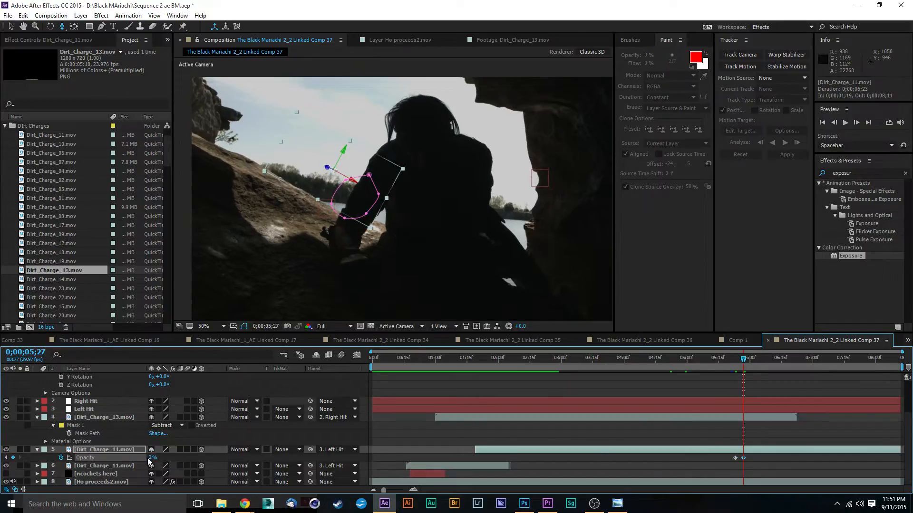
{"action": "left_click_drag", "start_coordinate": [151, 458], "coordinate": [90, 461]}
{"action": "left_click", "coordinate": [11, 29]}
{"action": "left_click", "coordinate": [518, 381]}
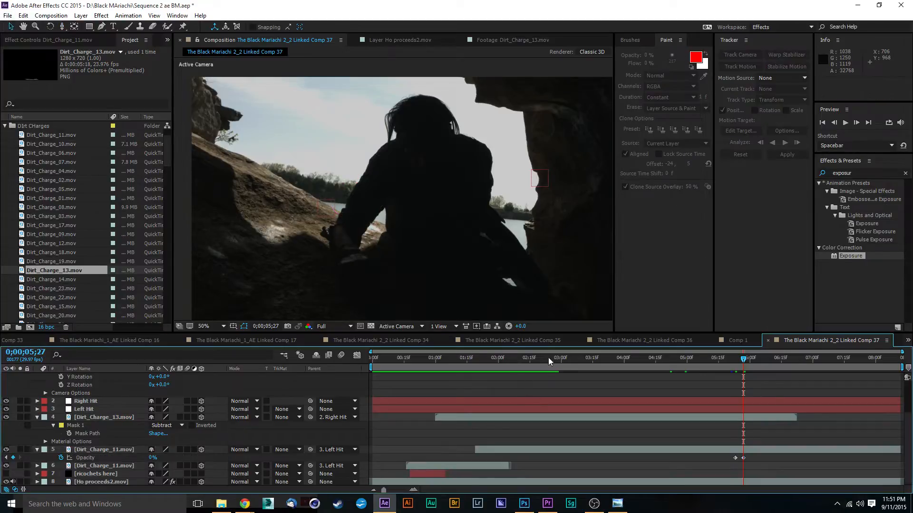
Review the fade and the full camera move against the Ho proceeds2.mov layer's bounds, and return the playhead to 0;00;00;00.
{"action": "key", "text": "space"}
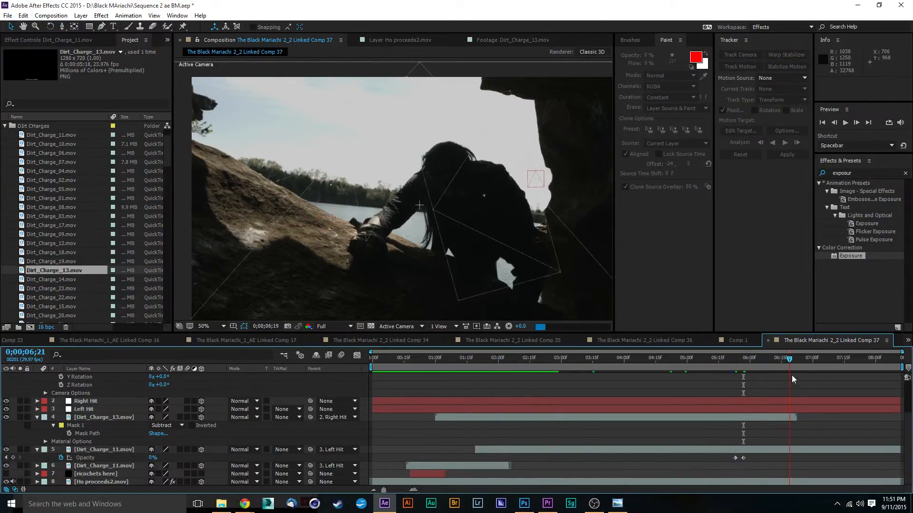
{"action": "left_click", "coordinate": [712, 361]}
{"action": "left_click_drag", "start_coordinate": [712, 374], "coordinate": [334, 390]}
{"action": "scroll", "coordinate": [476, 295], "scroll_direction": "down", "scroll_amount": 3}
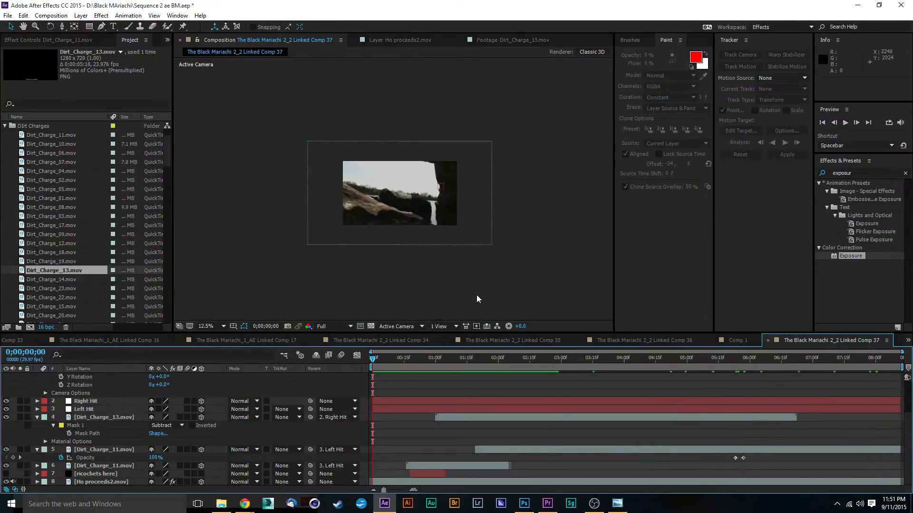
{"action": "scroll", "coordinate": [452, 252], "scroll_direction": "up", "scroll_amount": 1}
{"action": "scroll", "coordinate": [426, 300], "scroll_direction": "down", "scroll_amount": 1}
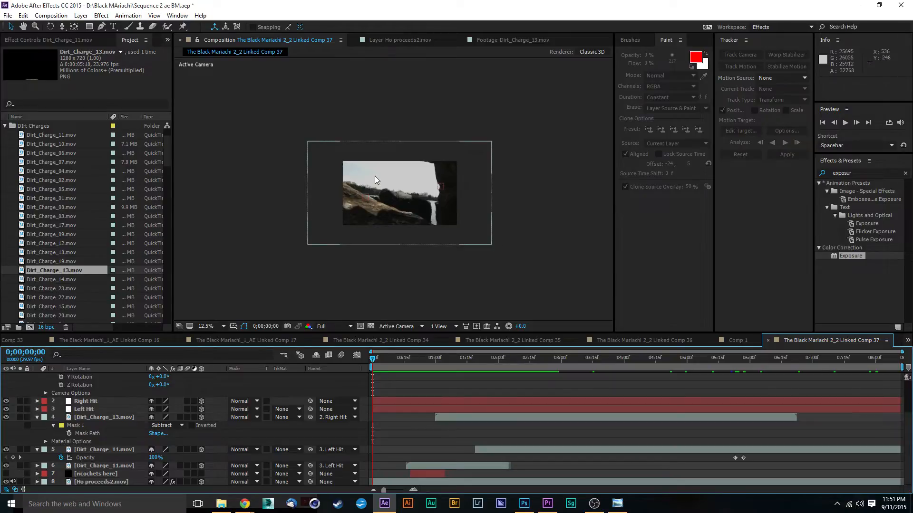
{"action": "left_click", "coordinate": [482, 233]}
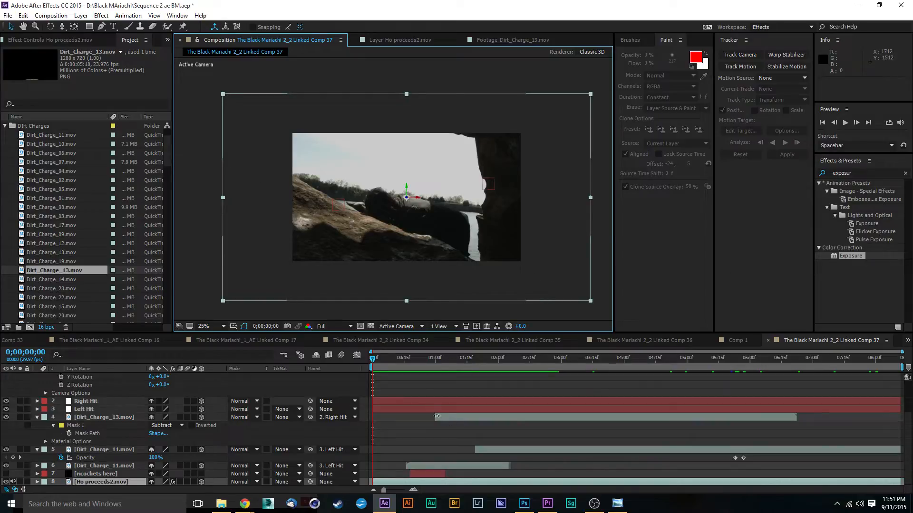
{"action": "left_click_drag", "start_coordinate": [477, 366], "coordinate": [904, 373]}
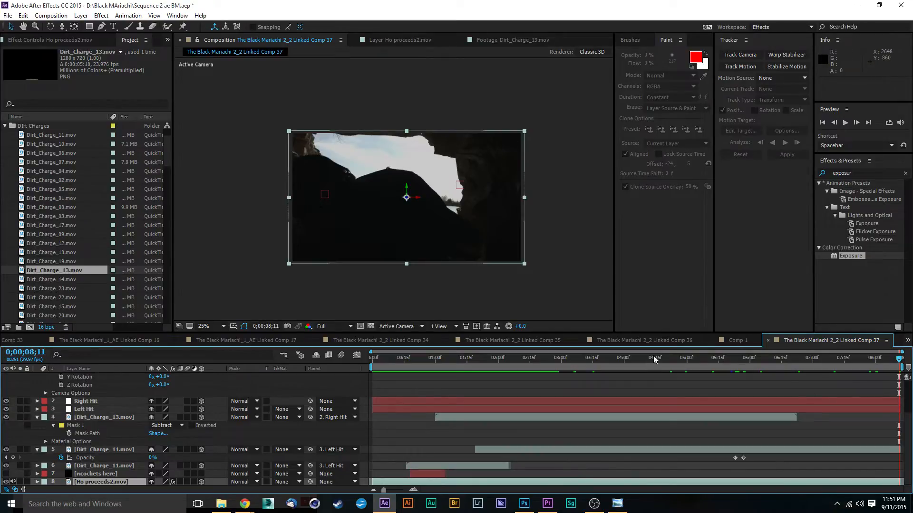
{"action": "left_click_drag", "start_coordinate": [654, 360], "coordinate": [334, 392]}
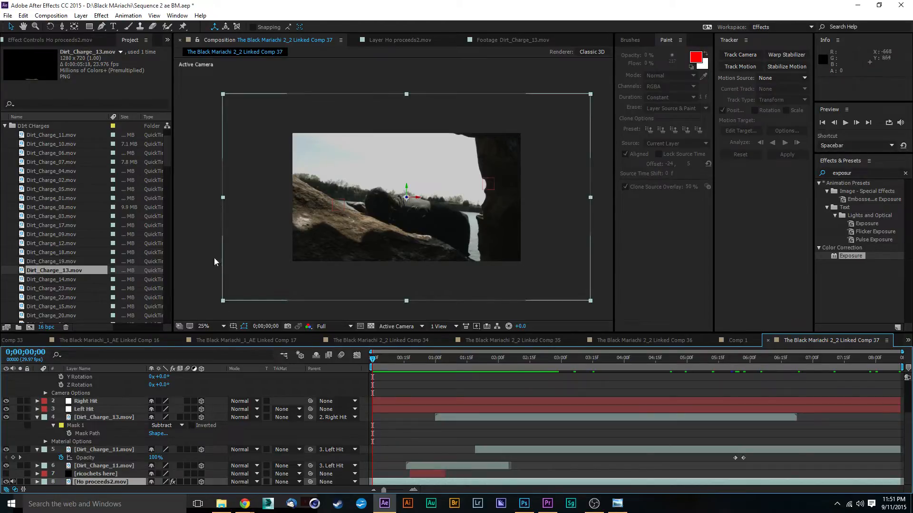
Collapse Camera 1's properties and create a new adjustment layer directly above the Right Hit null.
{"action": "scroll", "coordinate": [101, 409], "scroll_direction": "up", "scroll_amount": 2}
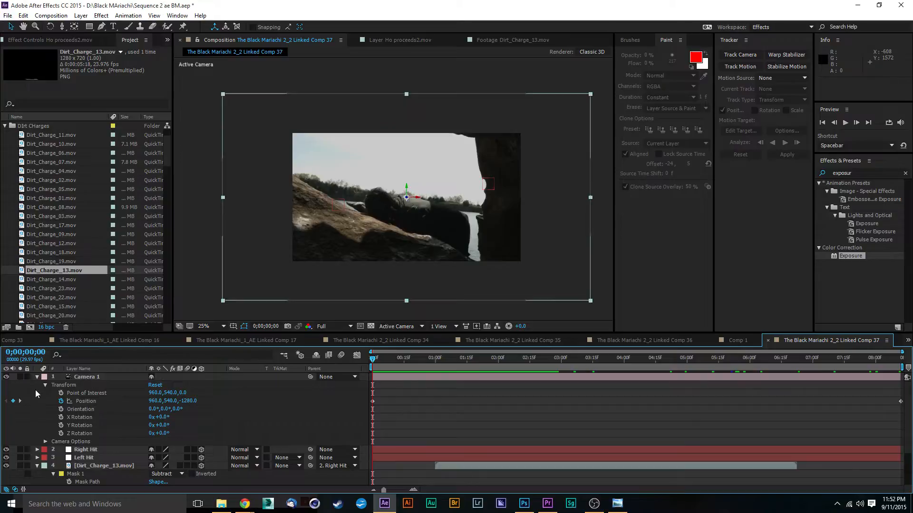
{"action": "left_click", "coordinate": [37, 377]}
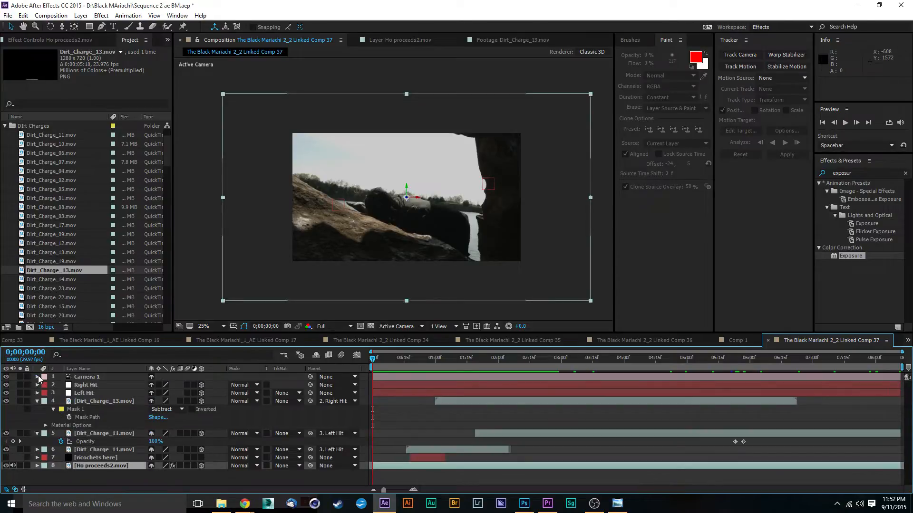
{"action": "left_click", "coordinate": [92, 385]}
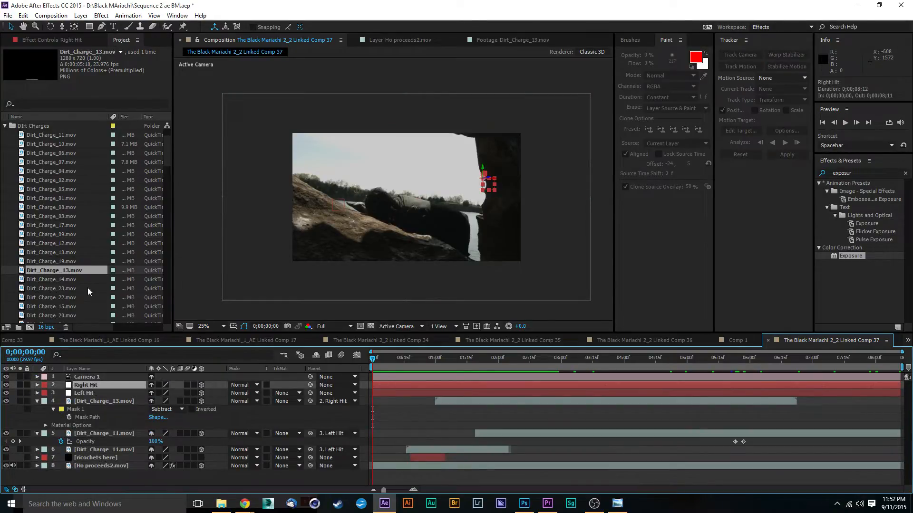
{"action": "left_click", "coordinate": [81, 15]}
{"action": "mouse_move", "coordinate": [90, 27]}
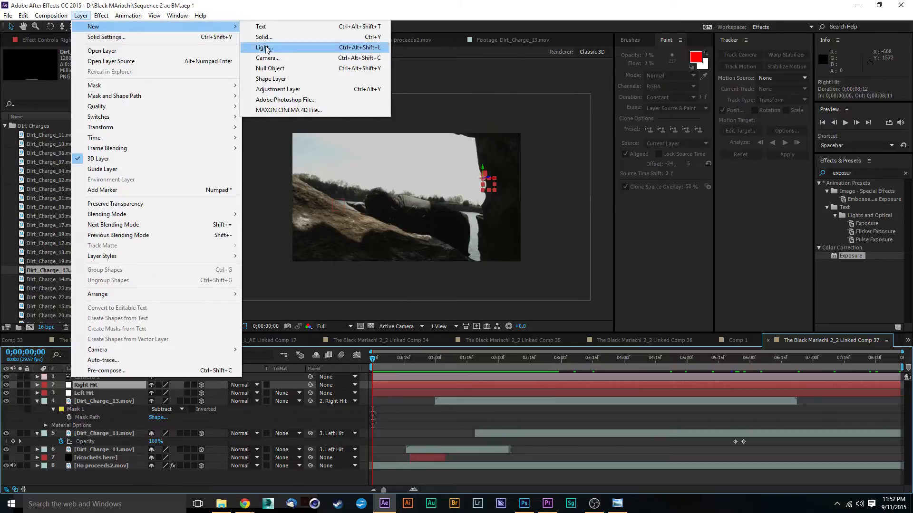
{"action": "left_click", "coordinate": [308, 89]}
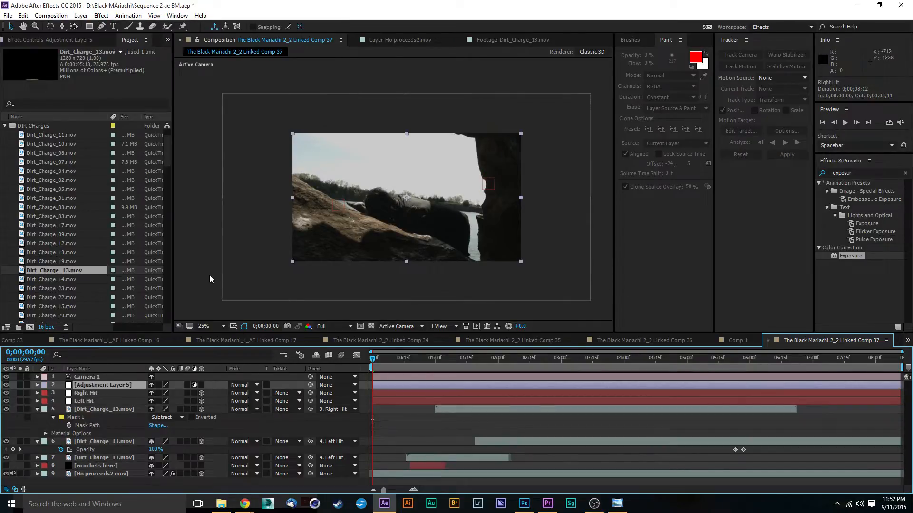
Search the effects for "lens" and apply CC Lens to the new adjustment layer.
{"action": "left_click_drag", "start_coordinate": [874, 174], "coordinate": [756, 162]}
{"action": "type", "text": "lens"}
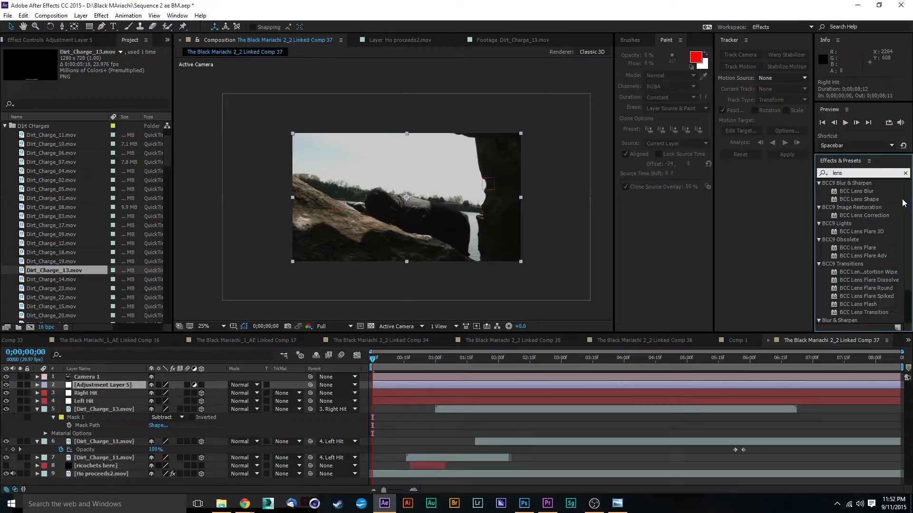
{"action": "scroll", "coordinate": [903, 203], "scroll_direction": "down", "scroll_amount": 3}
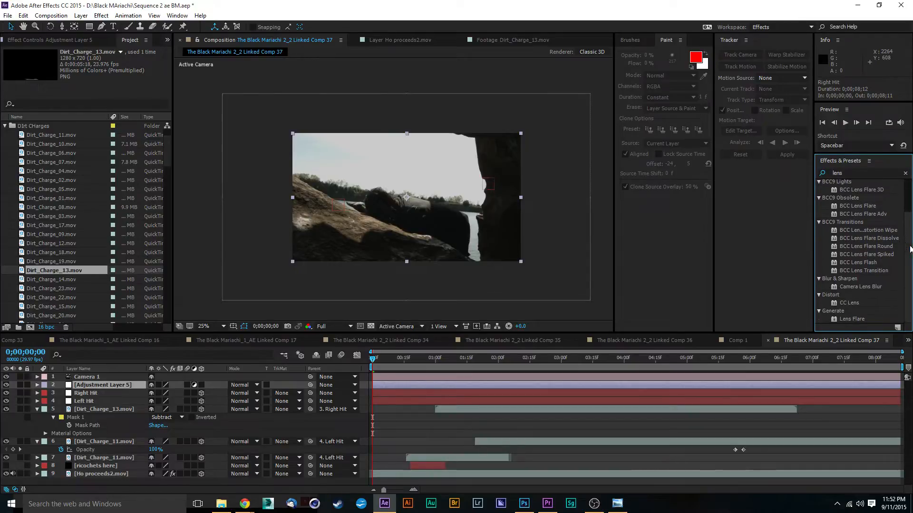
{"action": "left_click", "coordinate": [837, 305]}
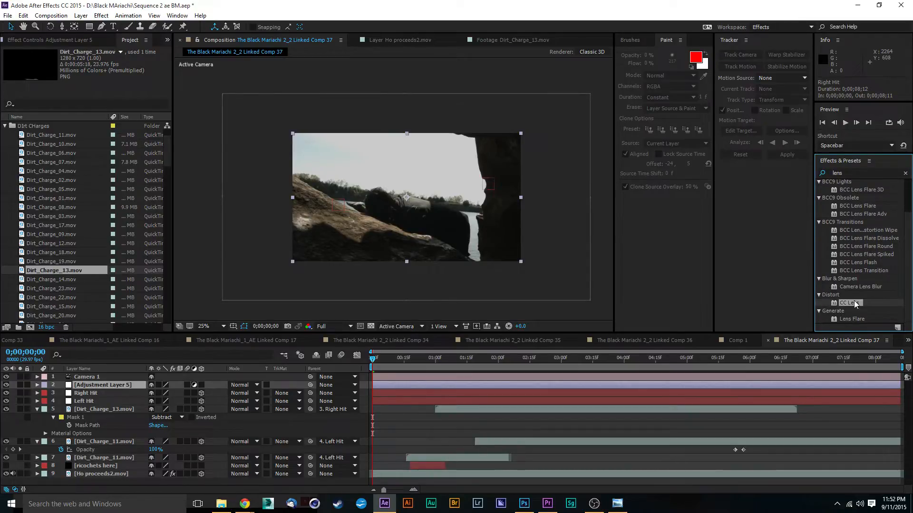
{"action": "left_click_drag", "start_coordinate": [836, 308], "coordinate": [383, 386]}
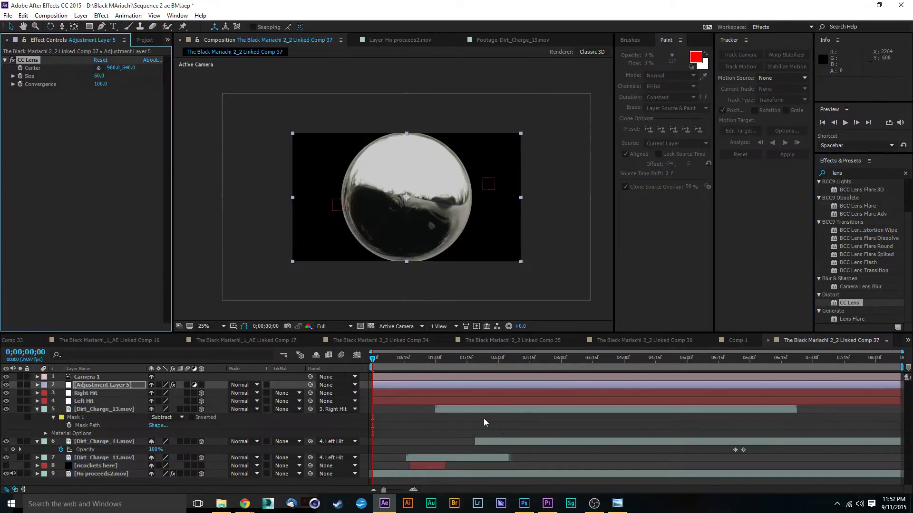
Set the adjustment layer's CC Lens Size to 104 and Convergence to 18, checking the distortion against the frame edges.
{"action": "key", "text": "period"}
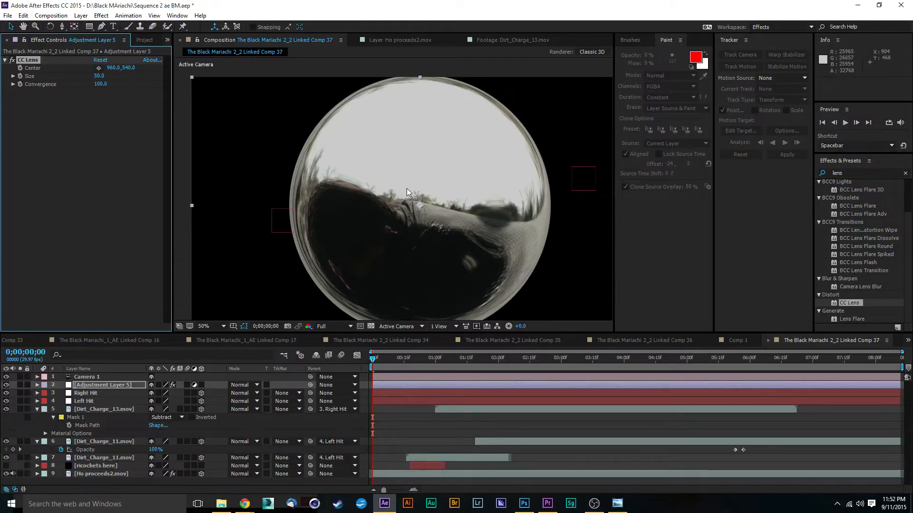
{"action": "key", "text": "comma"}
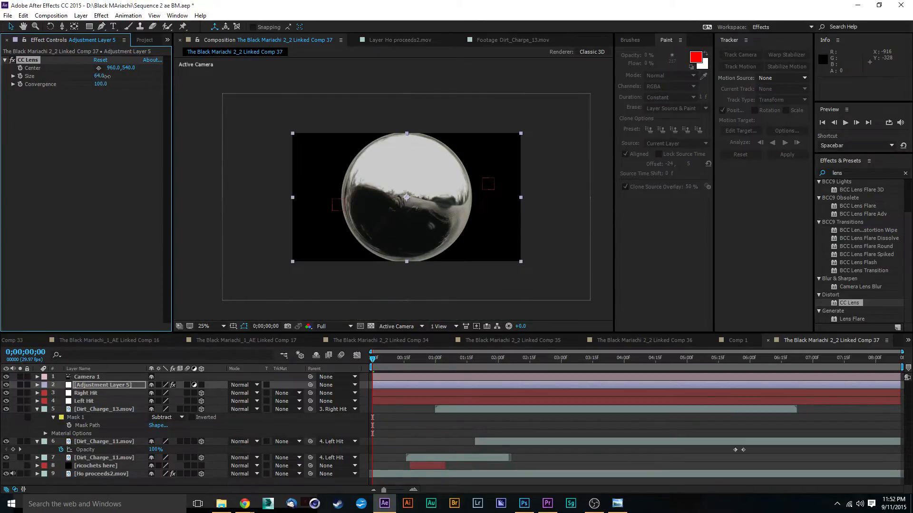
{"action": "left_click_drag", "start_coordinate": [107, 76], "coordinate": [98, 105]}
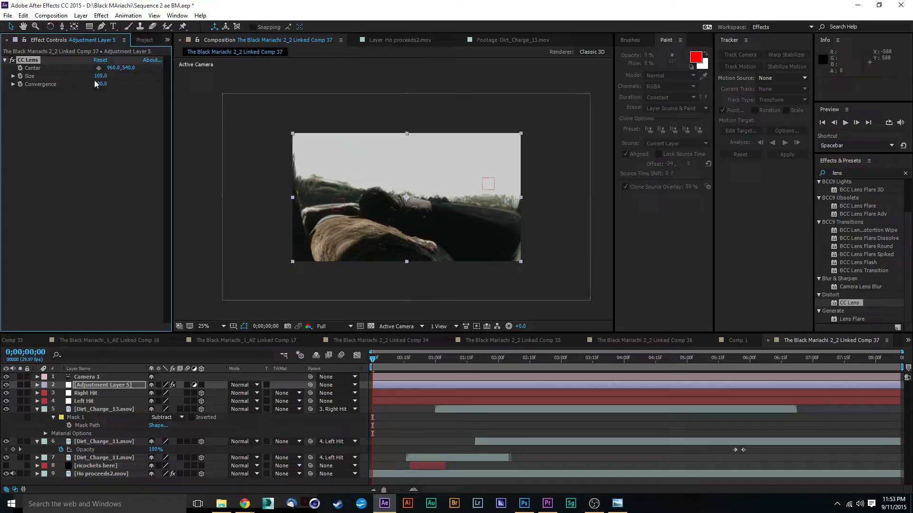
{"action": "left_click_drag", "start_coordinate": [95, 82], "coordinate": [11, 128]}
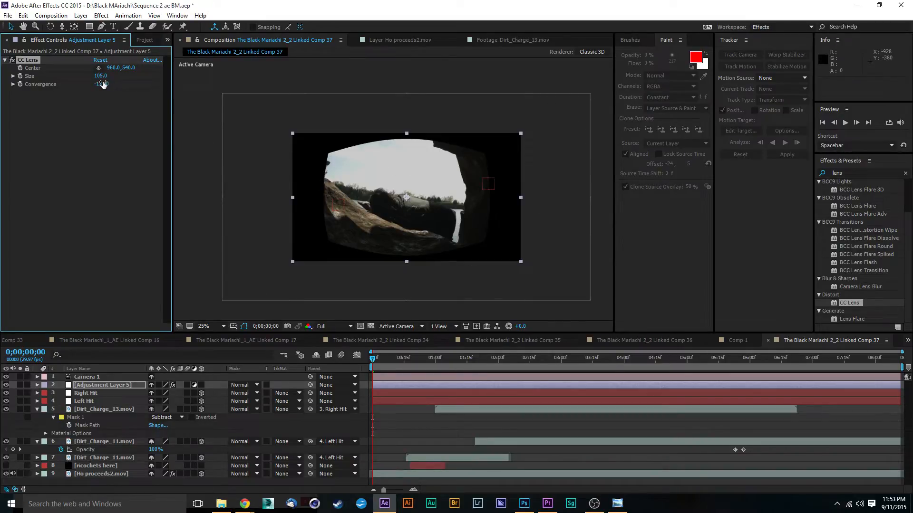
{"action": "left_click_drag", "start_coordinate": [105, 85], "coordinate": [185, 79]}
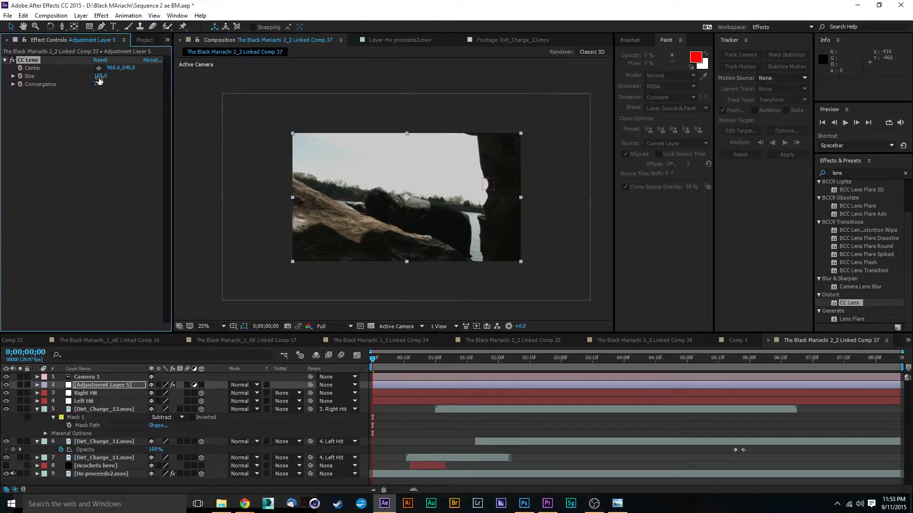
{"action": "mouse_move", "coordinate": [100, 80]}
{"action": "left_mouse_down"}
{"action": "mouse_move", "coordinate": [75, 81]}
{"action": "mouse_move", "coordinate": [104, 84]}
{"action": "left_mouse_up"}
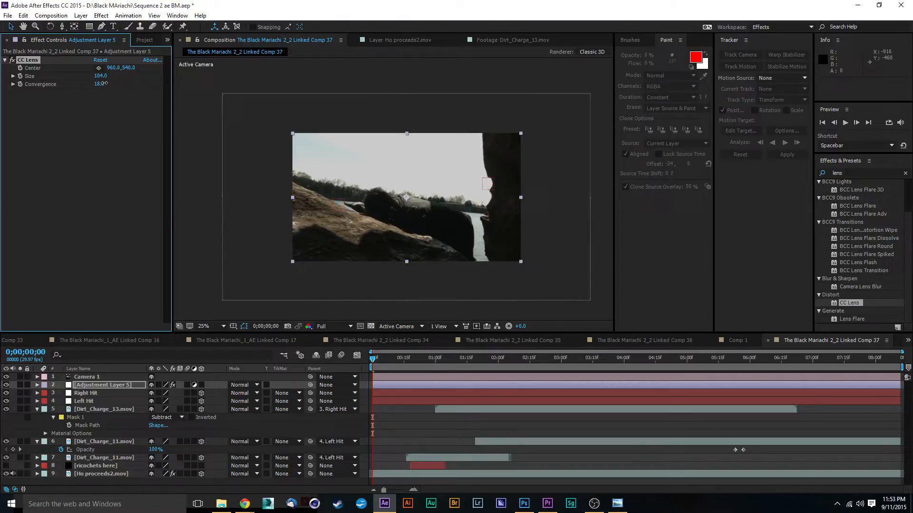
Preview the lens distortion over the camera move, and set the CC Lens Convergence to 21 while at 0;00;02;18.
{"action": "key", "text": "space"}
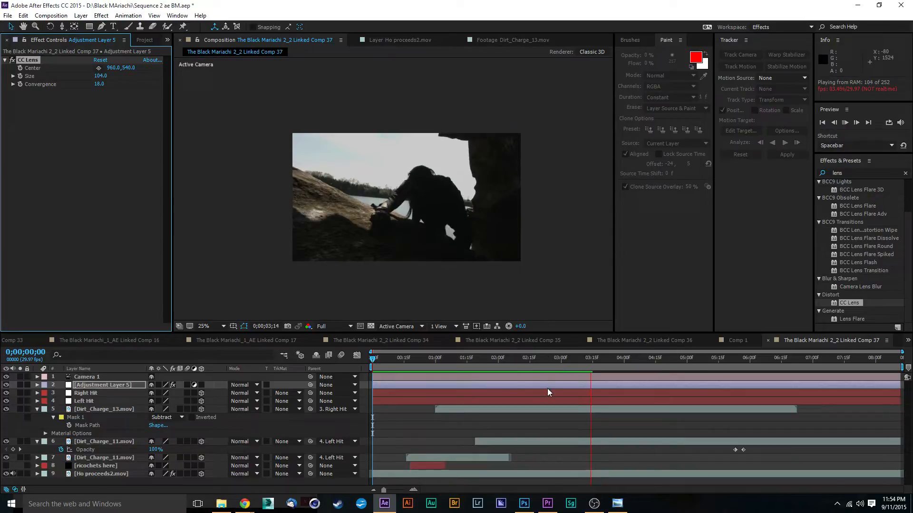
{"action": "left_click_drag", "start_coordinate": [571, 362], "coordinate": [536, 359]}
{"action": "left_click_drag", "start_coordinate": [99, 84], "coordinate": [99, 80]}
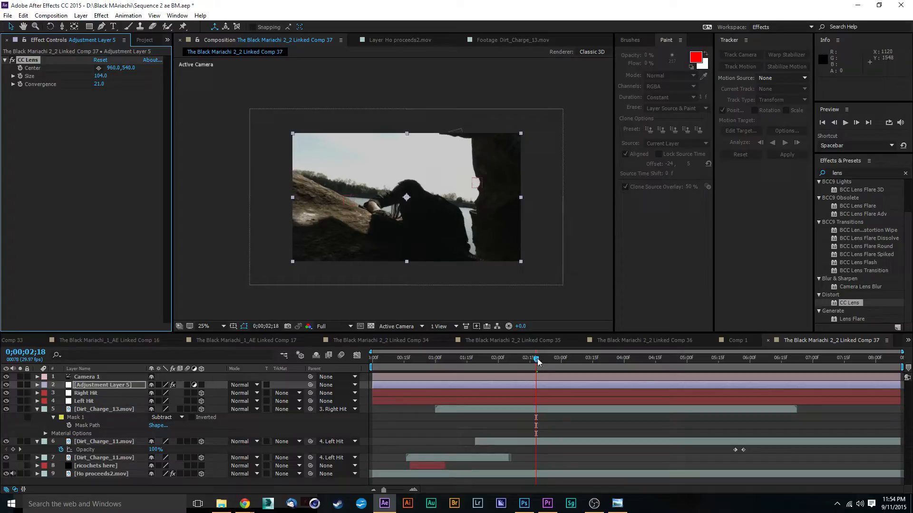
{"action": "key", "text": "space"}
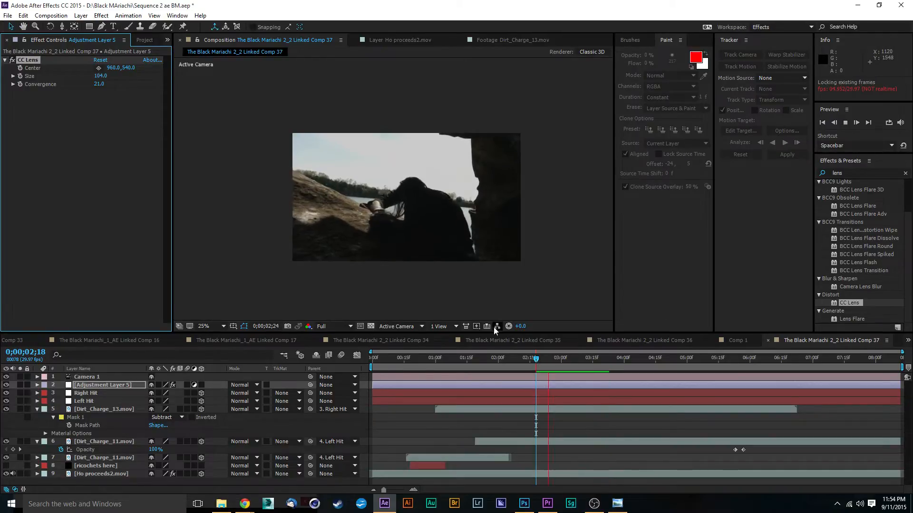
{"action": "key", "text": "space"}
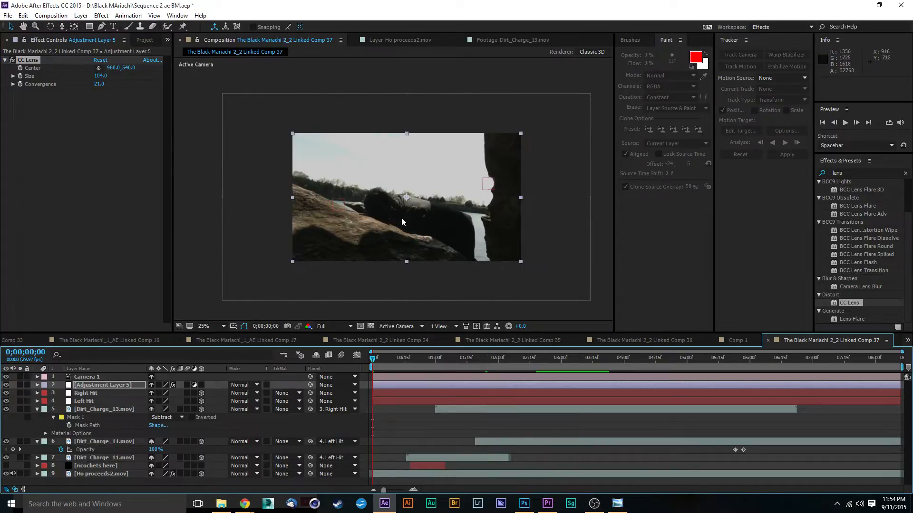
Search the effects for "hdr", apply HDR Compander to Adjustment Layer 5, and place it above CC Lens.
{"action": "scroll", "coordinate": [404, 218], "scroll_direction": "up", "scroll_amount": 1}
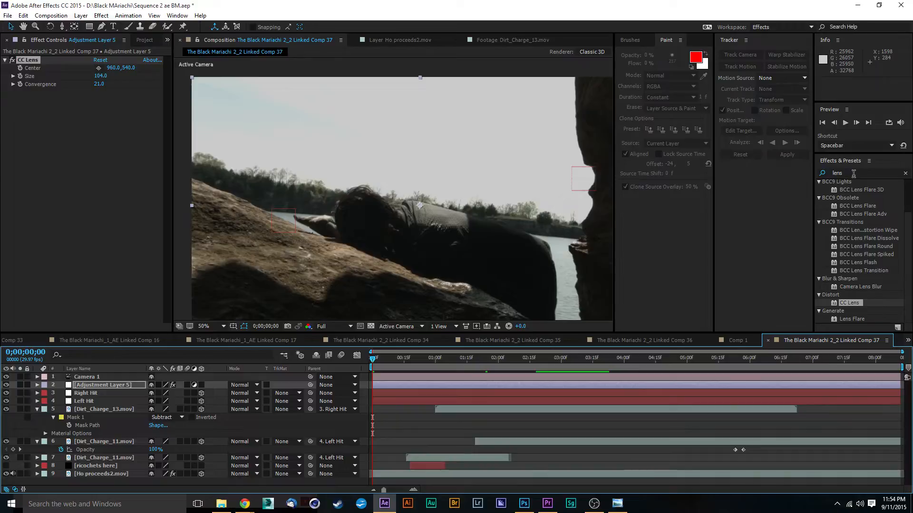
{"action": "left_click_drag", "start_coordinate": [854, 174], "coordinate": [763, 163]}
{"action": "key", "text": "BackSpace"}
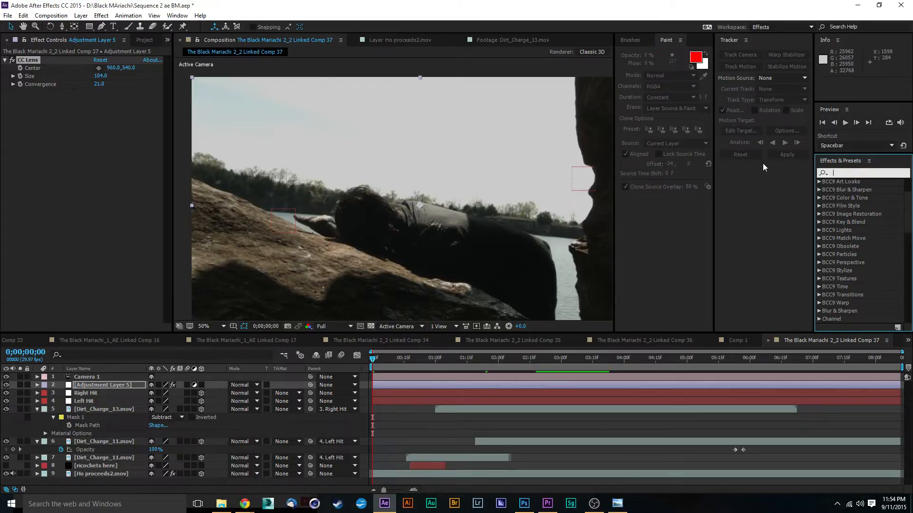
{"action": "type", "text": "hdr"}
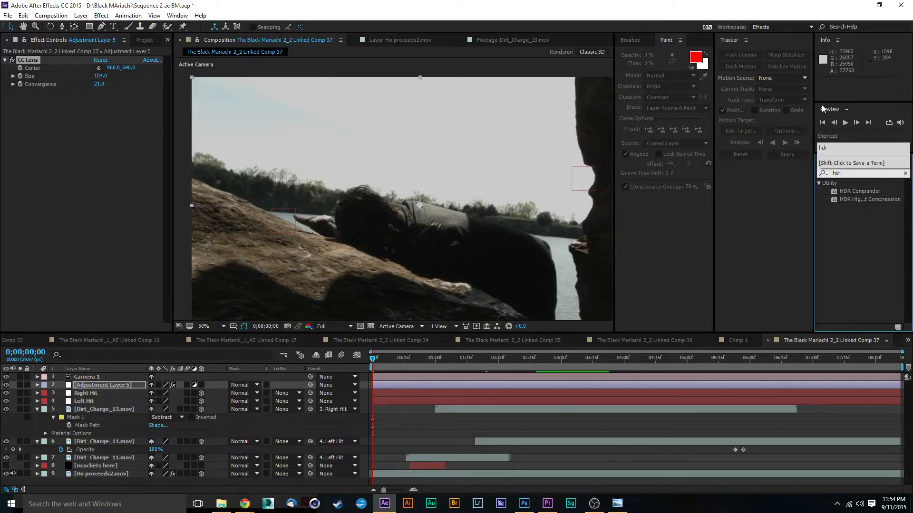
{"action": "left_click", "coordinate": [839, 193]}
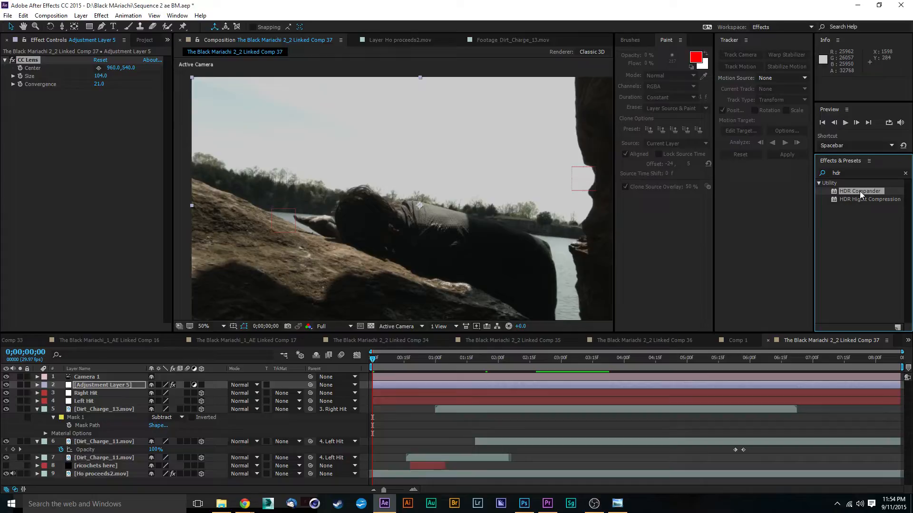
{"action": "left_click_drag", "start_coordinate": [860, 191], "coordinate": [121, 384]}
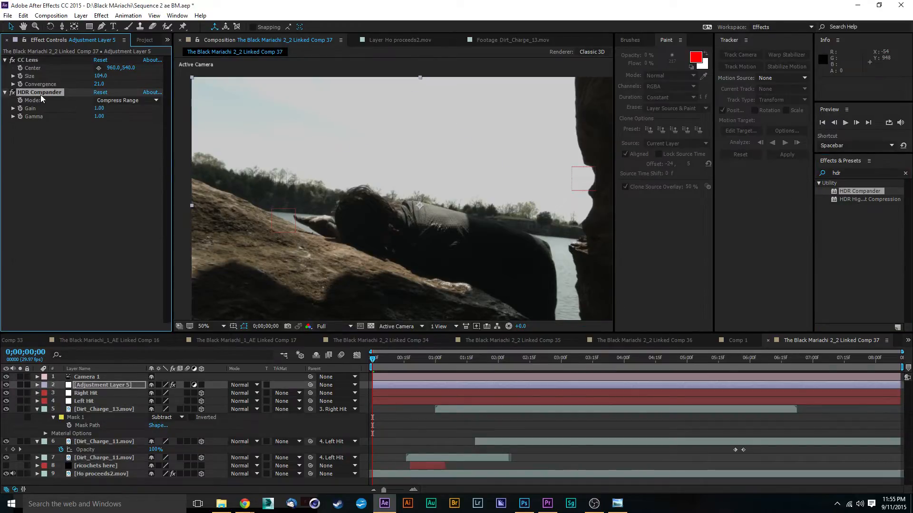
{"action": "left_click_drag", "start_coordinate": [41, 95], "coordinate": [41, 57]}
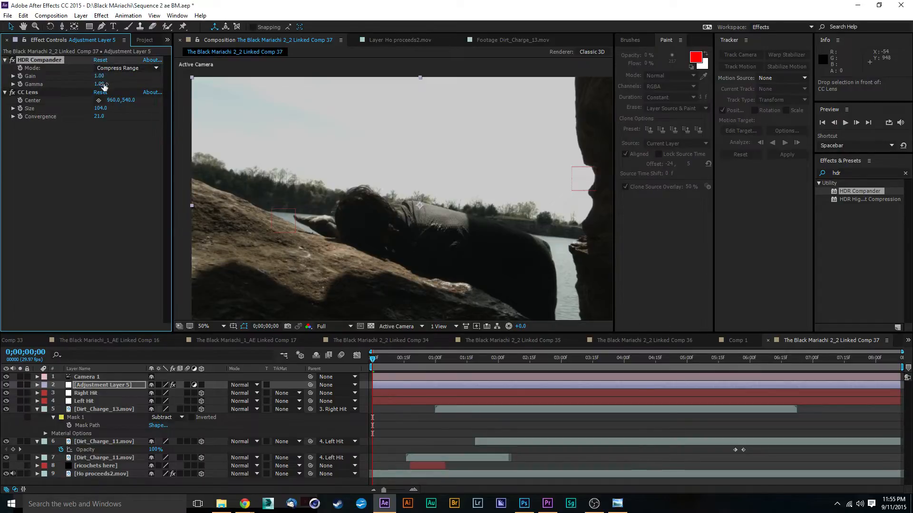
Set the HDR Compander Gamma to 1.48 to lift the shadows on the adjustment layer.
{"action": "scroll", "coordinate": [356, 192], "scroll_direction": "down", "scroll_amount": 2}
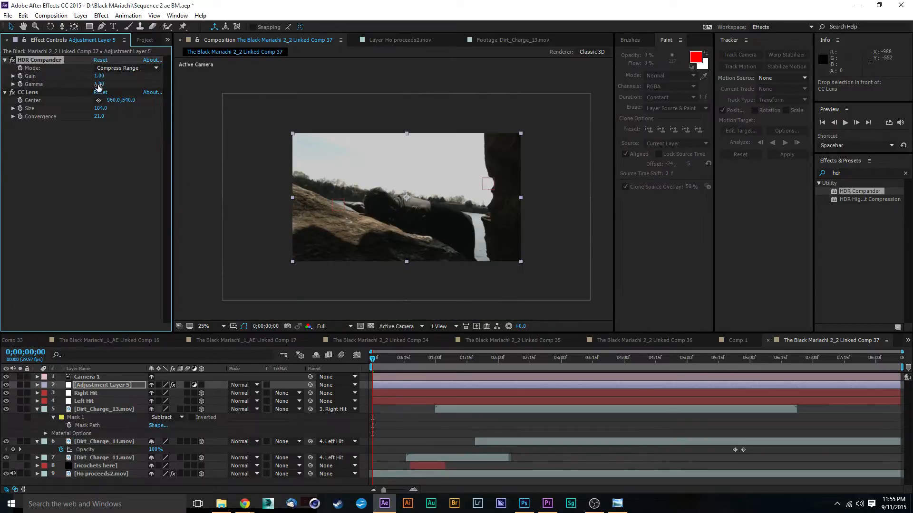
{"action": "left_click_drag", "start_coordinate": [99, 84], "coordinate": [122, 86]}
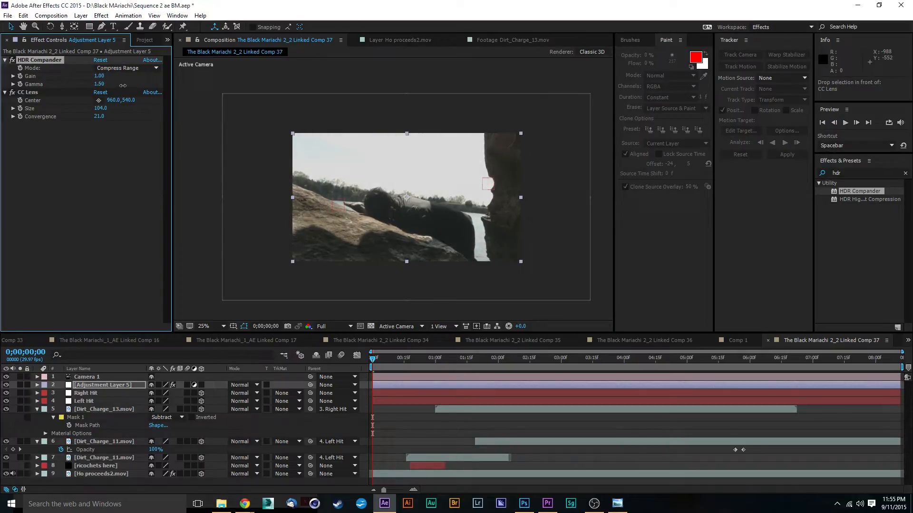
{"action": "scroll", "coordinate": [411, 195], "scroll_direction": "up", "scroll_amount": 2}
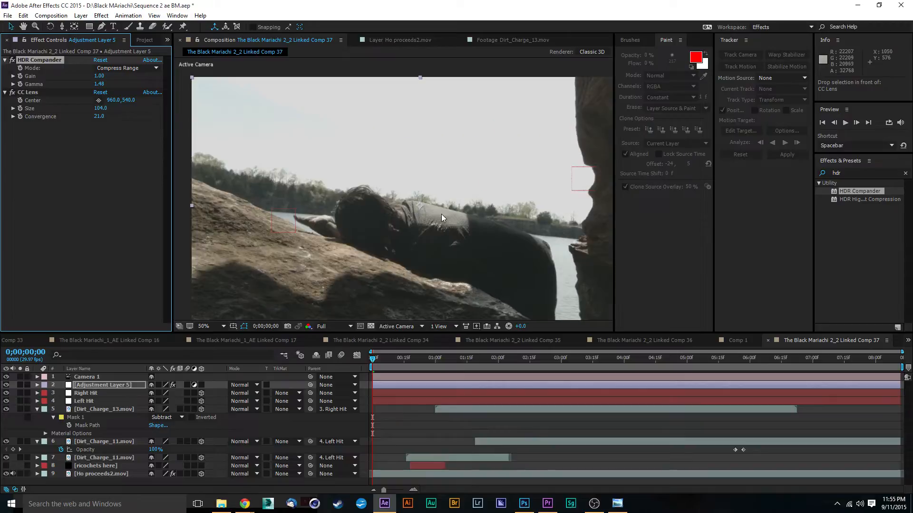
{"action": "middle_click", "coordinate": [458, 209]}
{"action": "left_click_drag", "start_coordinate": [458, 208], "coordinate": [392, 188]}
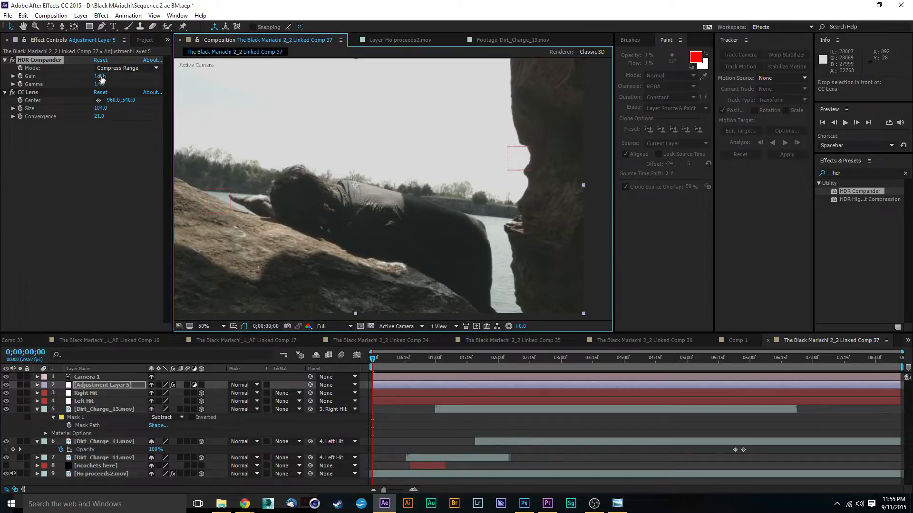
Try an HDR Compander Gain of 0.80, undo it, and inspect the frame at full and close view.
{"action": "left_click_drag", "start_coordinate": [101, 79], "coordinate": [101, 76]}
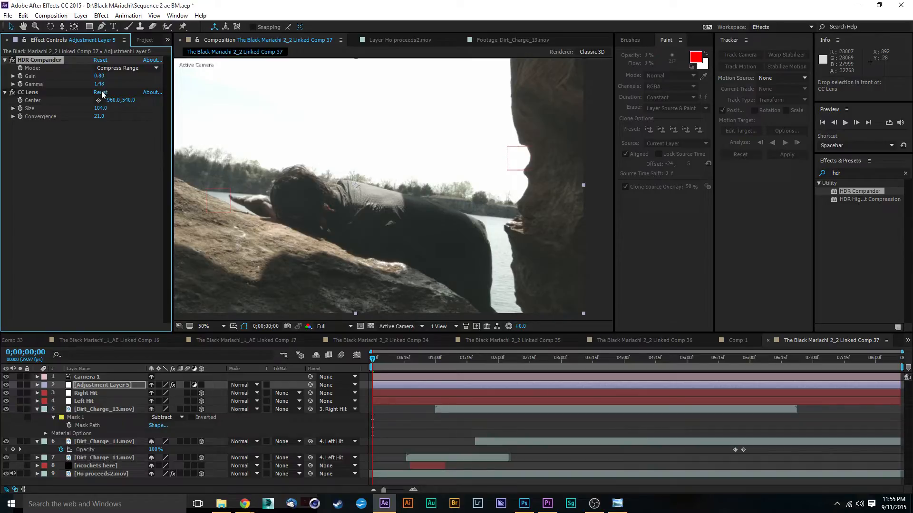
{"action": "key", "text": "ctrl+z"}
{"action": "scroll", "coordinate": [328, 135], "scroll_direction": "down", "scroll_amount": 1}
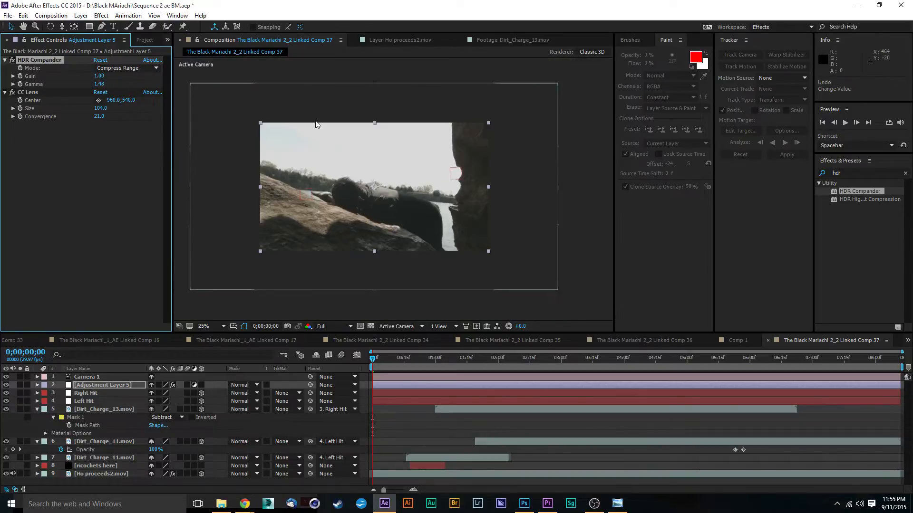
{"action": "middle_click", "coordinate": [383, 186]}
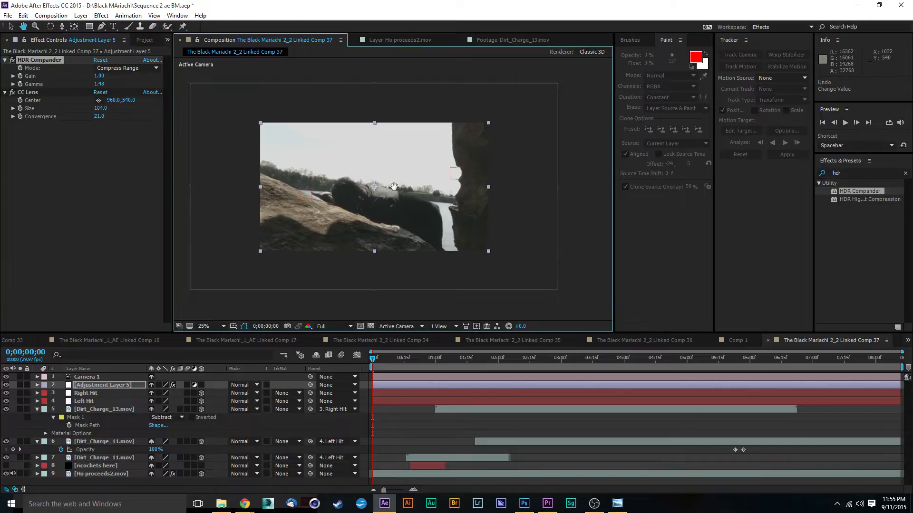
{"action": "left_click_drag", "start_coordinate": [393, 186], "coordinate": [420, 185]}
{"action": "scroll", "coordinate": [383, 175], "scroll_direction": "up", "scroll_amount": 2}
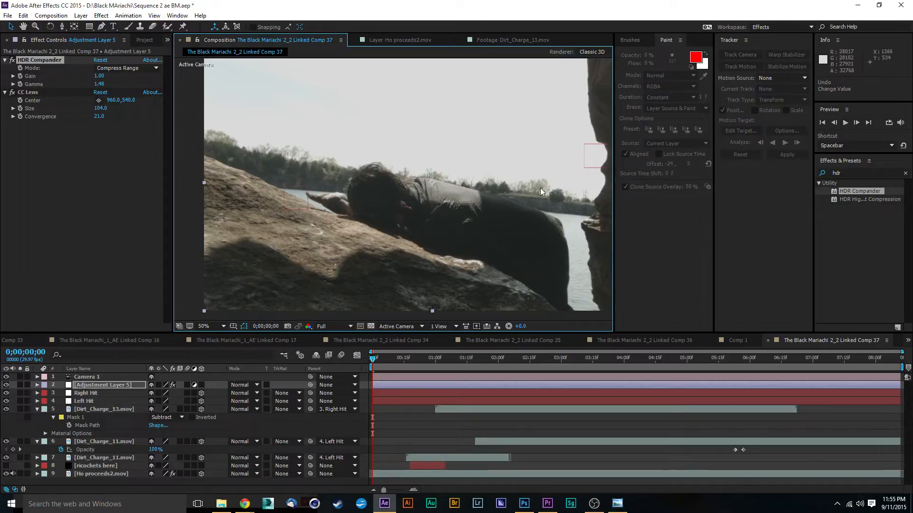
Search the effects for "curve" and apply Curves to Adjustment Layer 5.
{"action": "left_click", "coordinate": [849, 172]}
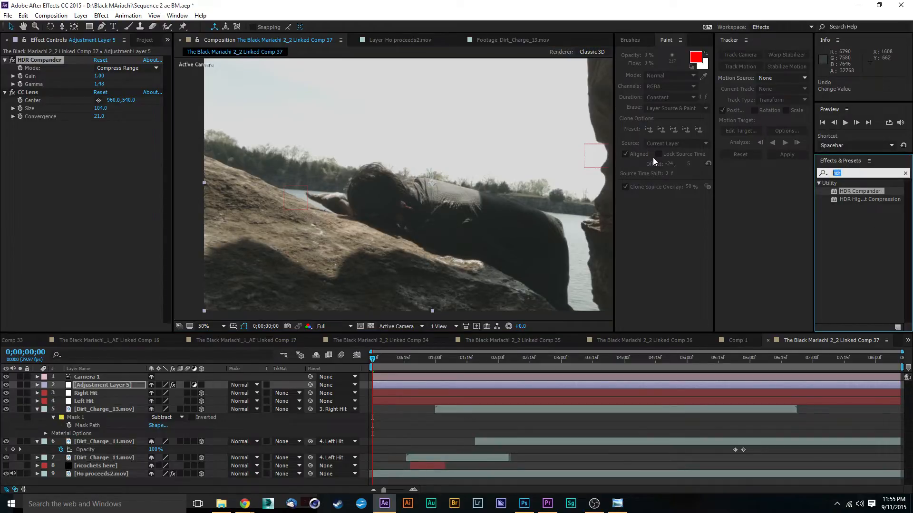
{"action": "type", "text": "curve"}
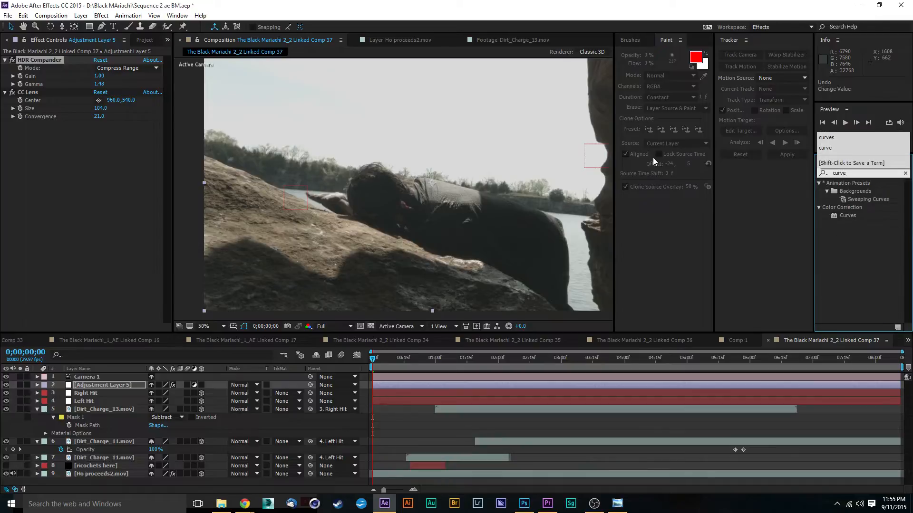
{"action": "left_click_drag", "start_coordinate": [848, 215], "coordinate": [418, 383]}
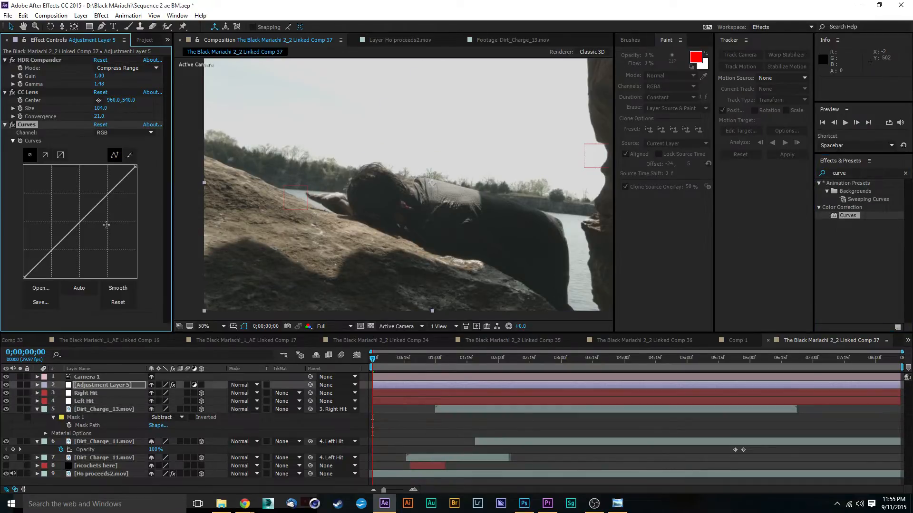
Add shadow, midtone and highlight points to the RGB curve, pulling the midtones slightly down for mild contrast.
{"action": "left_click_drag", "start_coordinate": [81, 220], "coordinate": [81, 223]}
{"action": "left_click_drag", "start_coordinate": [51, 254], "coordinate": [51, 253]}
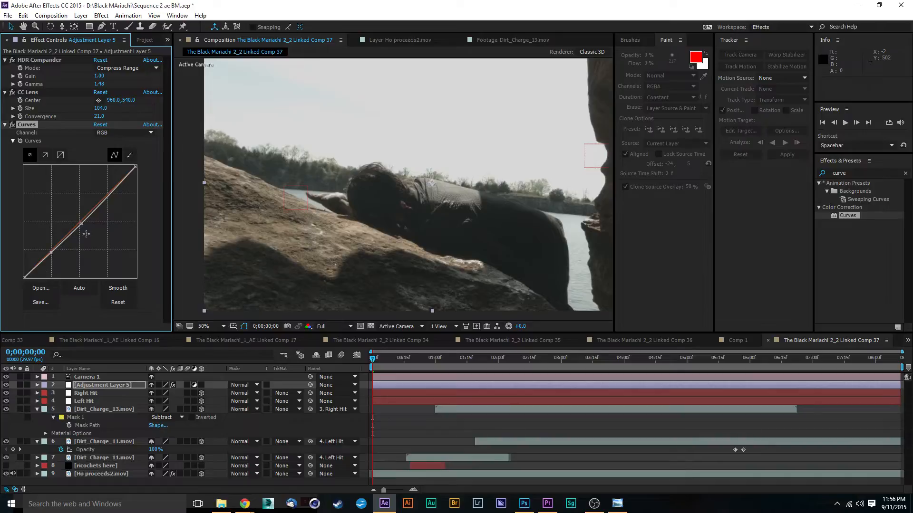
{"action": "left_click_drag", "start_coordinate": [102, 195], "coordinate": [104, 198]}
{"action": "key", "text": "comma"}
{"action": "key", "text": "comma"}
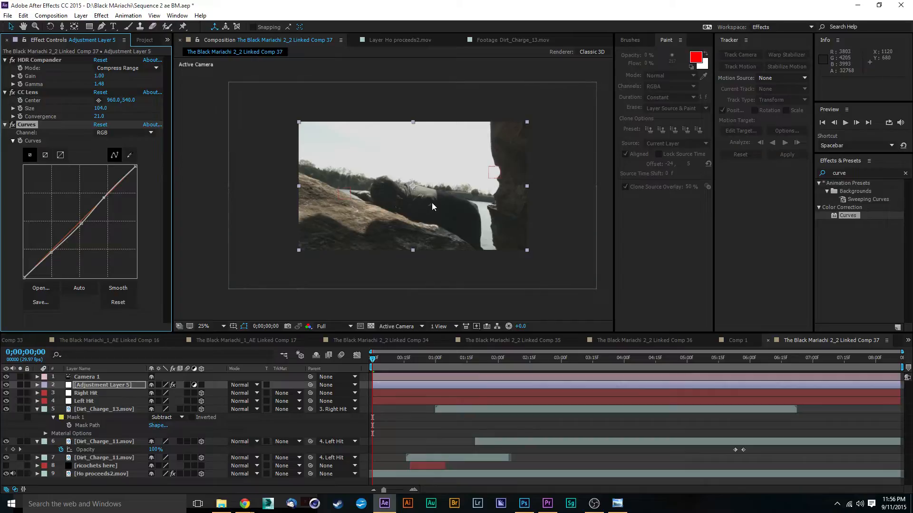
Strengthen the RGB curve's S-shape by raising its highlight point slightly and lowering its shadow point slightly.
{"action": "scroll", "coordinate": [422, 196], "scroll_direction": "up", "scroll_amount": 2}
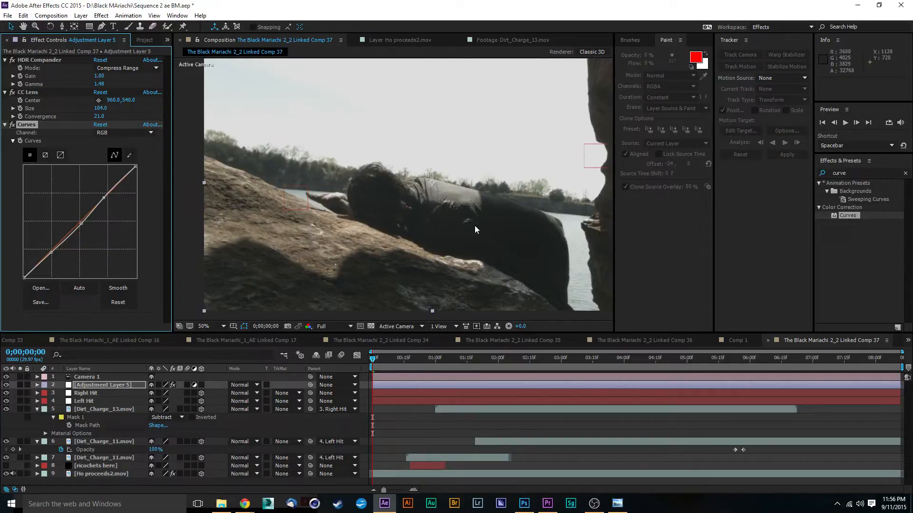
{"action": "scroll", "coordinate": [432, 218], "scroll_direction": "down", "scroll_amount": 2}
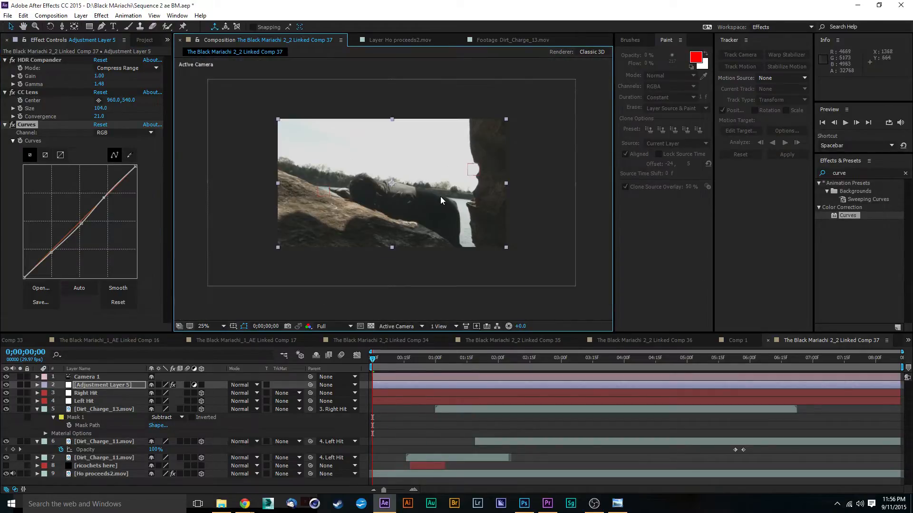
{"action": "scroll", "coordinate": [439, 188], "scroll_direction": "up", "scroll_amount": 2}
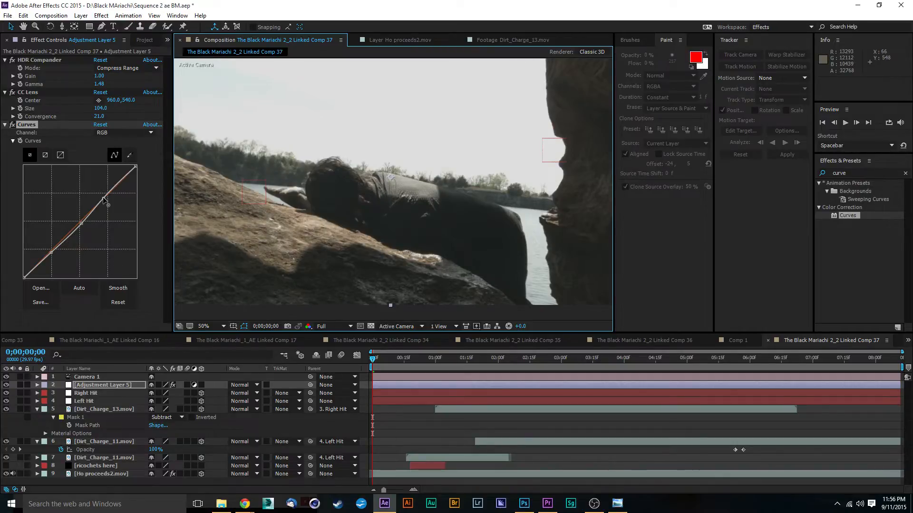
{"action": "left_click_drag", "start_coordinate": [103, 200], "coordinate": [102, 198]}
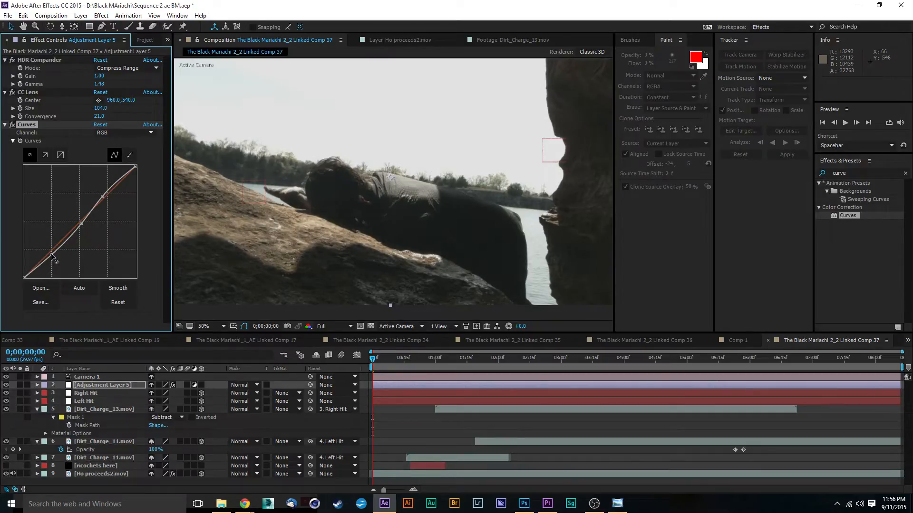
{"action": "left_click", "coordinate": [51, 254]}
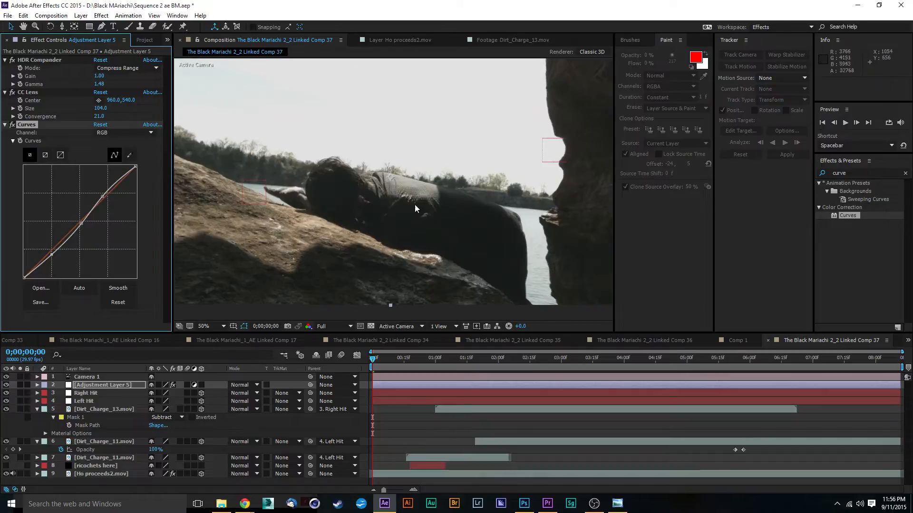
{"action": "left_click_drag", "start_coordinate": [415, 204], "coordinate": [365, 200]}
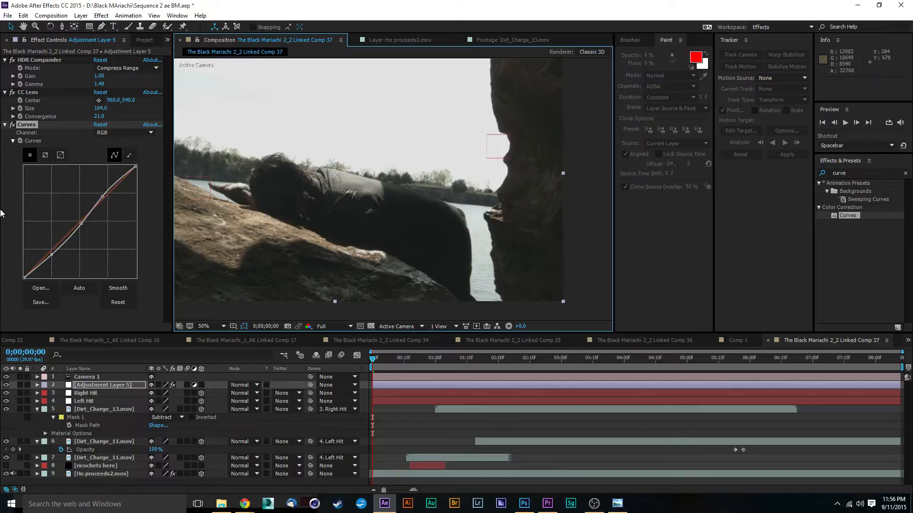
Move the RGB curve's black point slightly inward to deepen the shadows, and check the frames at 0;00;08;00 and the start.
{"action": "left_click", "coordinate": [25, 279]}
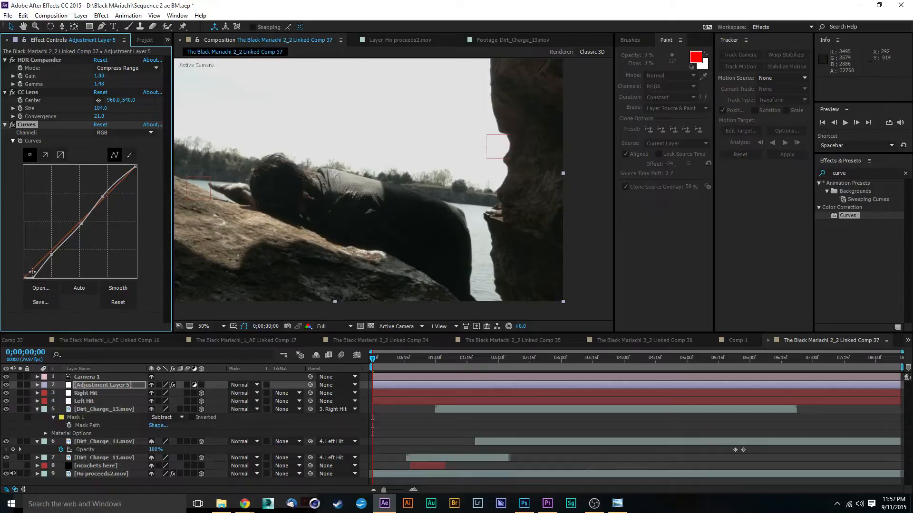
{"action": "left_click_drag", "start_coordinate": [32, 278], "coordinate": [24, 278]}
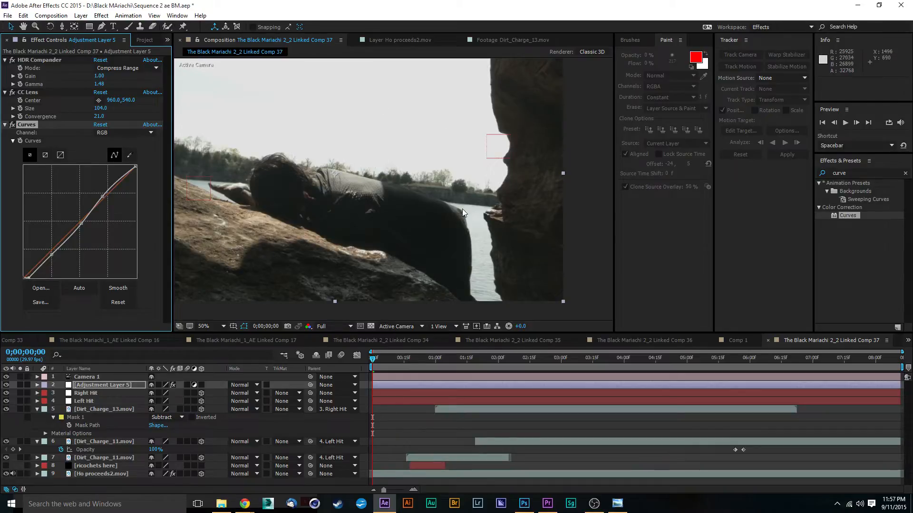
{"action": "scroll", "coordinate": [377, 189], "scroll_direction": "down", "scroll_amount": 2}
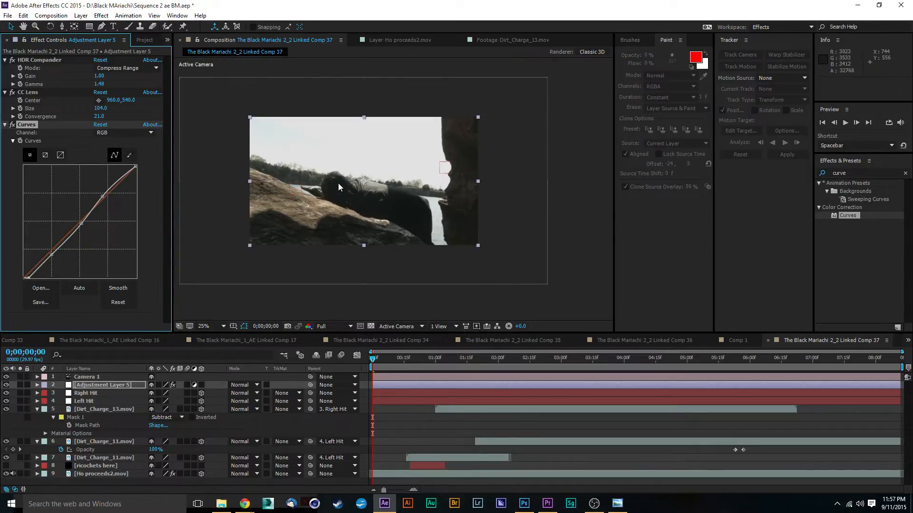
{"action": "left_click_drag", "start_coordinate": [338, 184], "coordinate": [357, 182]}
{"action": "left_click_drag", "start_coordinate": [620, 363], "coordinate": [877, 384]}
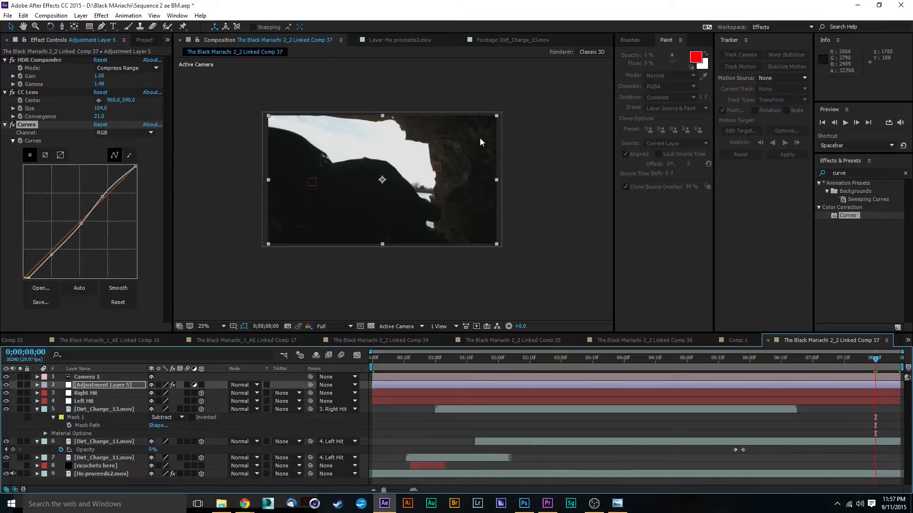
{"action": "key", "text": "period"}
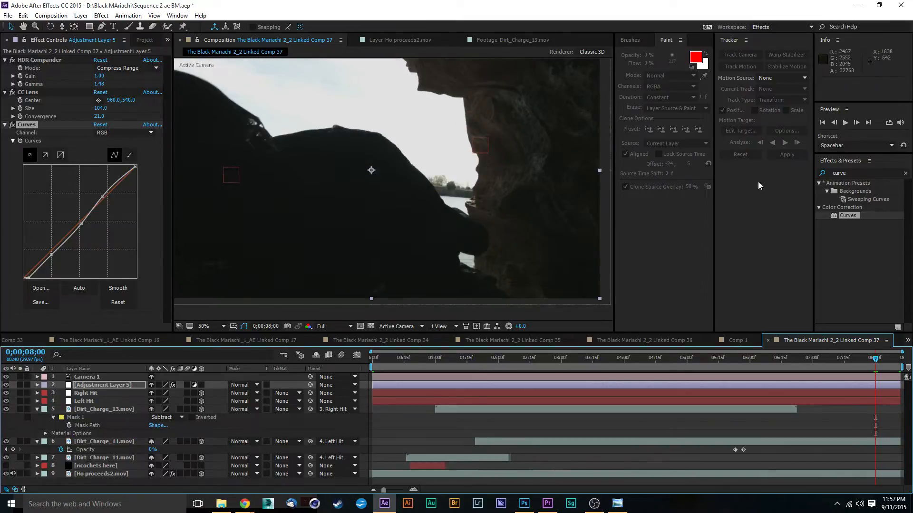
{"action": "left_click_drag", "start_coordinate": [677, 358], "coordinate": [364, 359]}
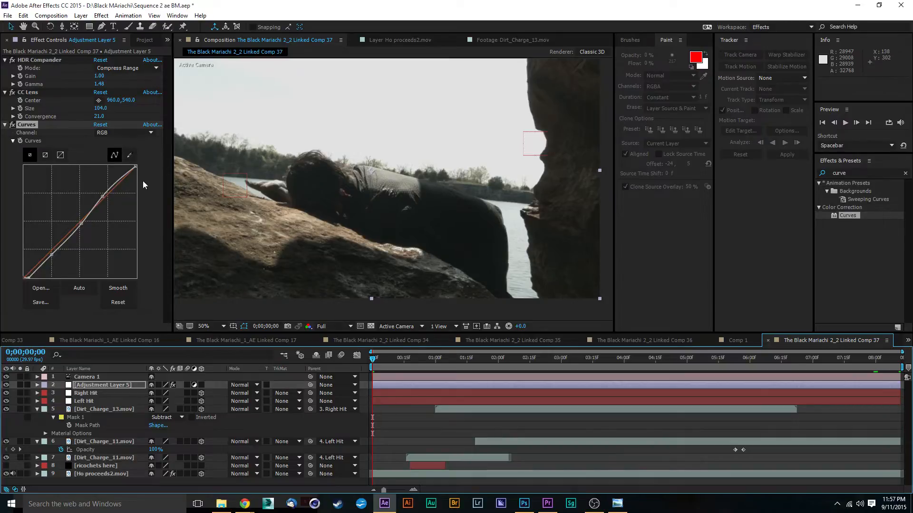
Raise the Blue curve's midtones slightly and lower the Red curve's midtones slightly to cool the image.
{"action": "left_click", "coordinate": [121, 132]}
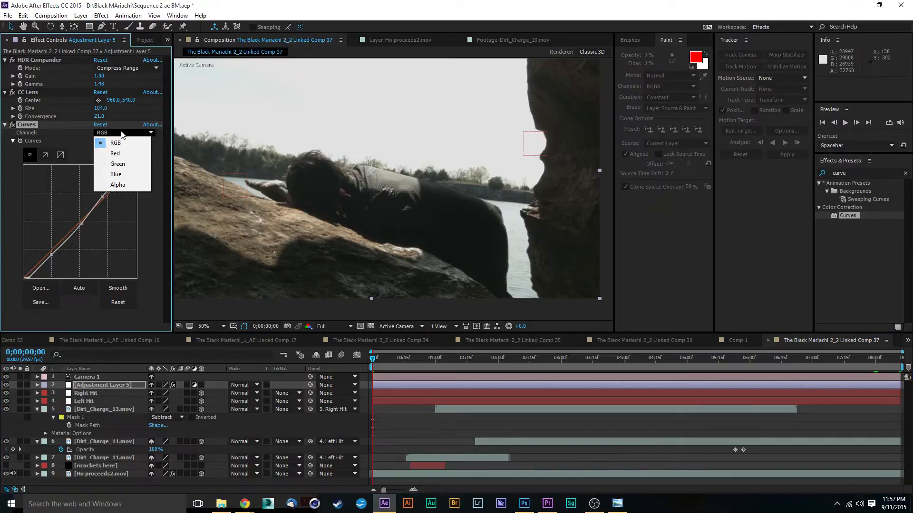
{"action": "left_click", "coordinate": [128, 174]}
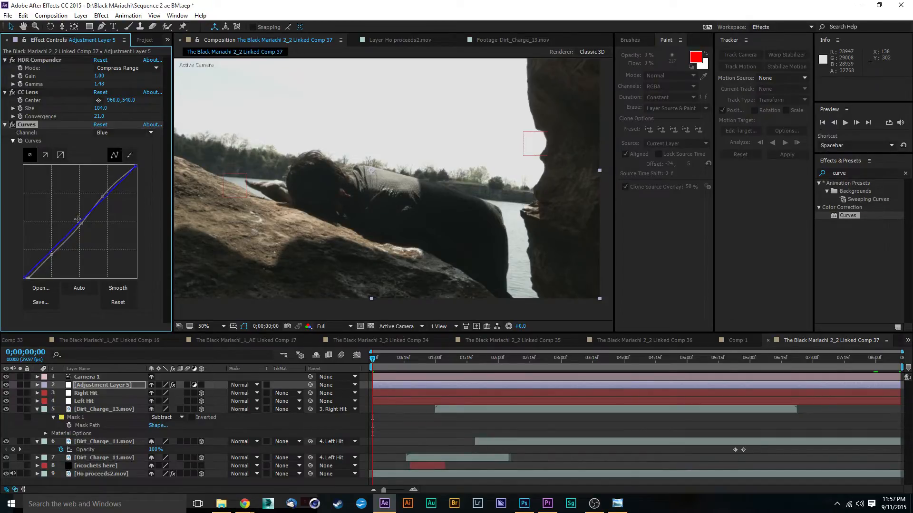
{"action": "left_click_drag", "start_coordinate": [80, 221], "coordinate": [78, 220]}
{"action": "left_click", "coordinate": [134, 133]}
{"action": "left_click", "coordinate": [124, 153]}
{"action": "left_click_drag", "start_coordinate": [79, 222], "coordinate": [79, 224]}
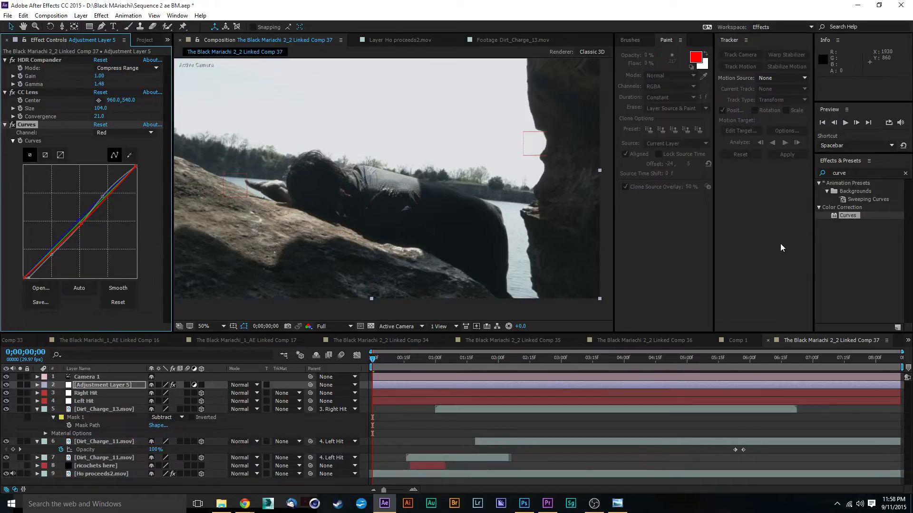
Search the effects for "sat", apply Hue/Saturation to Adjustment Layer 5, and set Master Saturation to 45.
{"action": "left_click", "coordinate": [862, 172]}
{"action": "type", "text": "sat"}
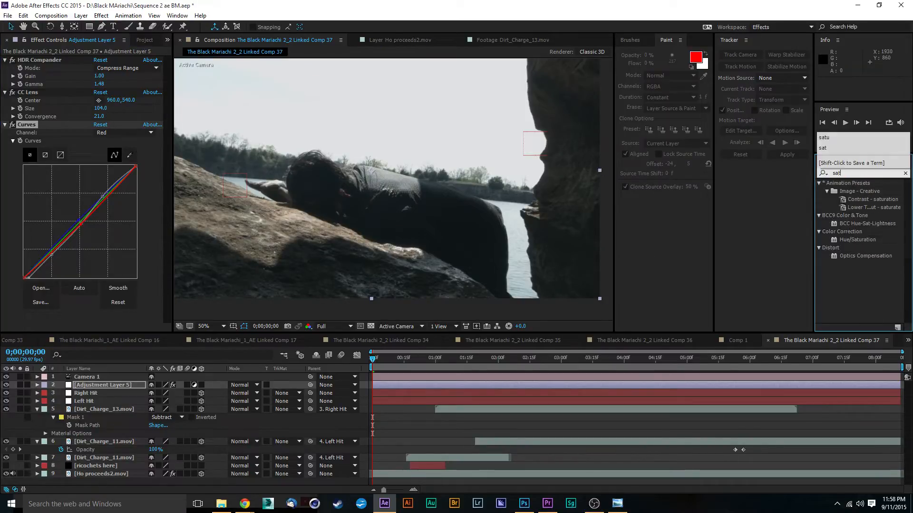
{"action": "left_click_drag", "start_coordinate": [849, 242], "coordinate": [459, 264]}
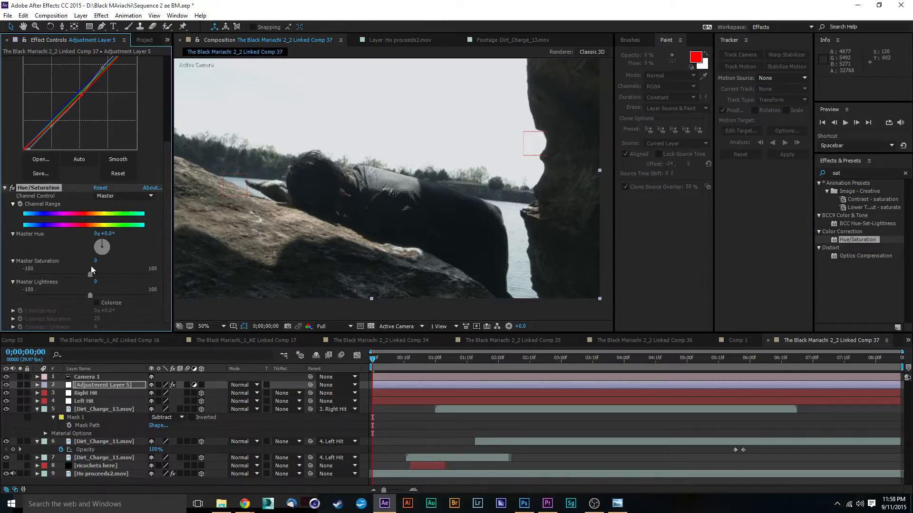
{"action": "left_click_drag", "start_coordinate": [119, 275], "coordinate": [117, 271]}
{"action": "scroll", "coordinate": [444, 204], "scroll_direction": "down", "scroll_amount": 2}
{"action": "left_click", "coordinate": [579, 183]}
{"action": "scroll", "coordinate": [370, 182], "scroll_direction": "up", "scroll_amount": 2}
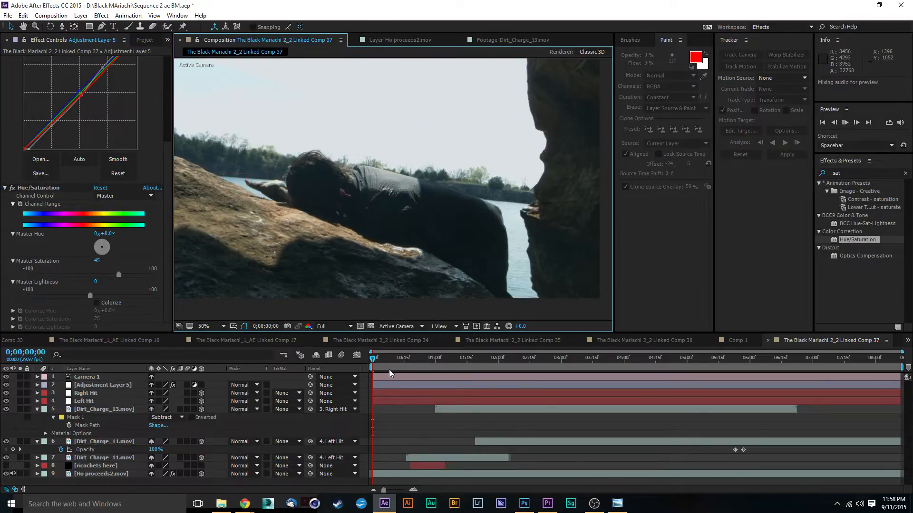
Preview the graded shot and examine how the left Dirt_Charge_11.mov layers overlap the man's hand around 0;00;01;25 to 0;00;01;26.
{"action": "key", "text": "space"}
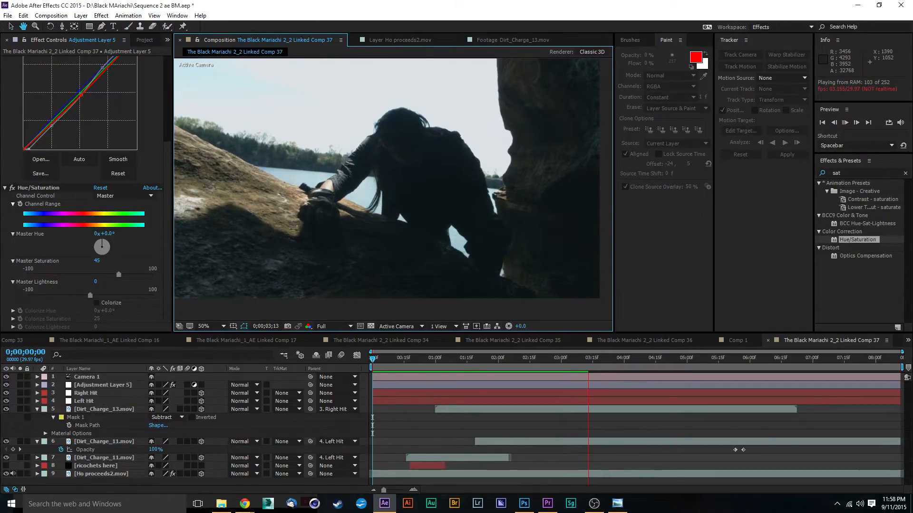
{"action": "left_click_drag", "start_coordinate": [535, 364], "coordinate": [487, 365]}
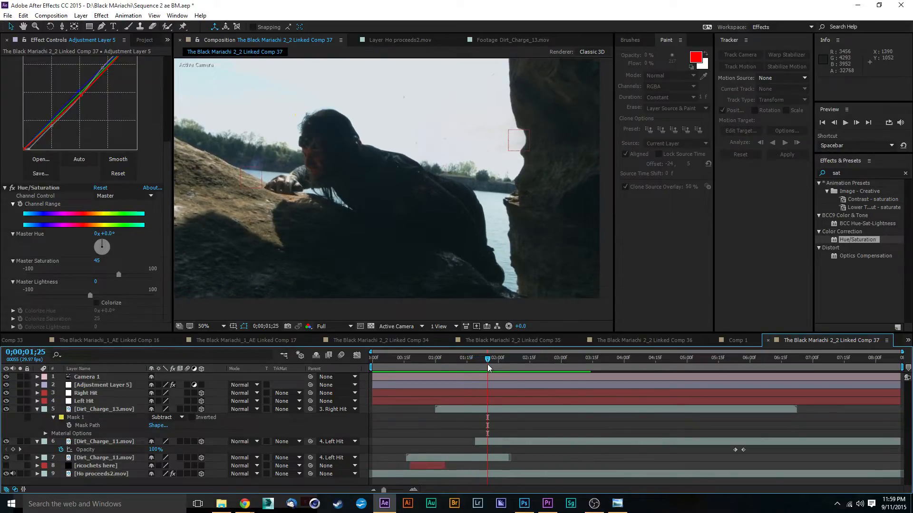
{"action": "scroll", "coordinate": [309, 162], "scroll_direction": "up", "scroll_amount": 4}
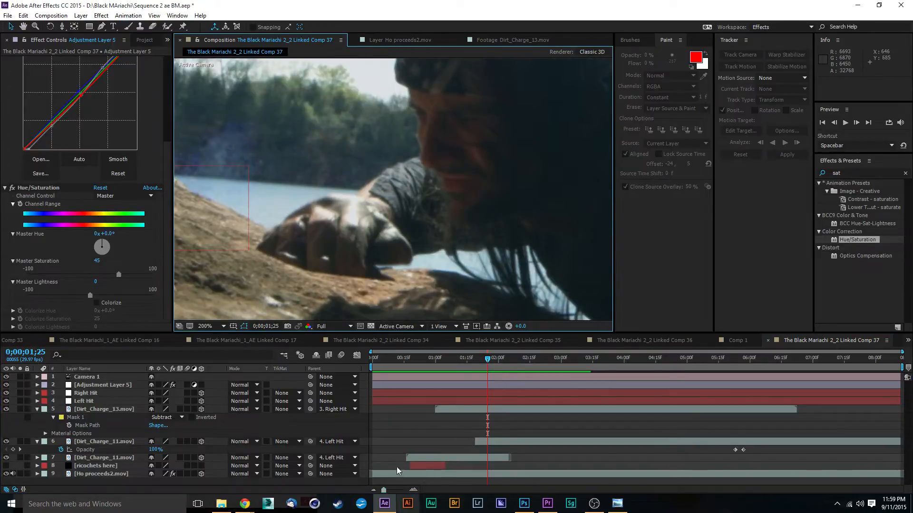
{"action": "left_click", "coordinate": [101, 442]}
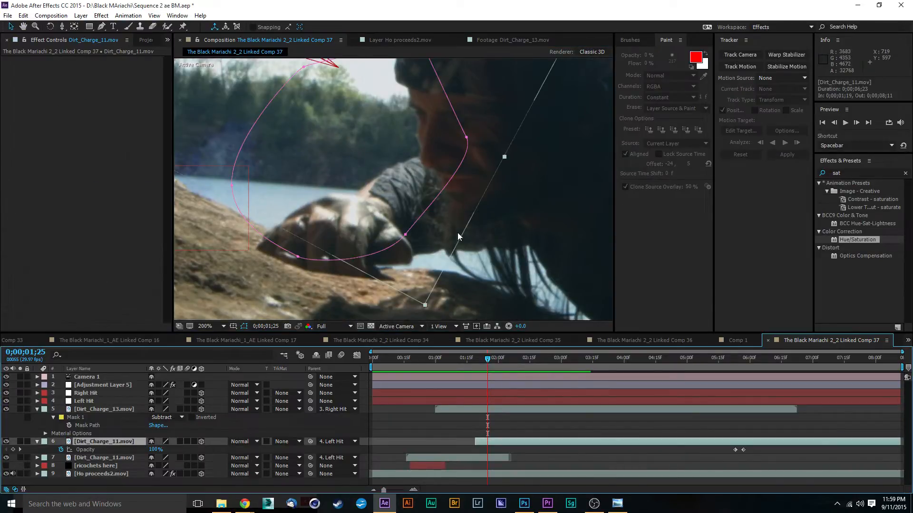
{"action": "scroll", "coordinate": [458, 233], "scroll_direction": "down", "scroll_amount": 2}
{"action": "left_click", "coordinate": [496, 454]}
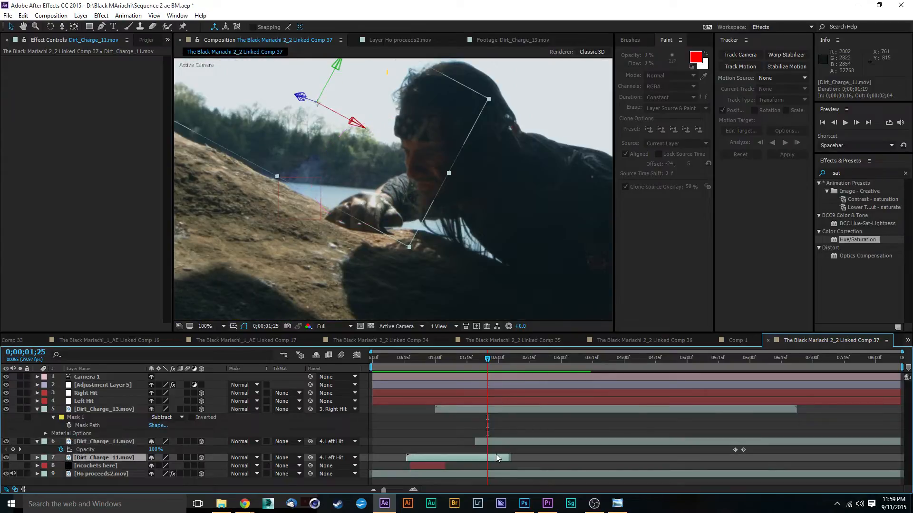
{"action": "scroll", "coordinate": [380, 206], "scroll_direction": "up", "scroll_amount": 2}
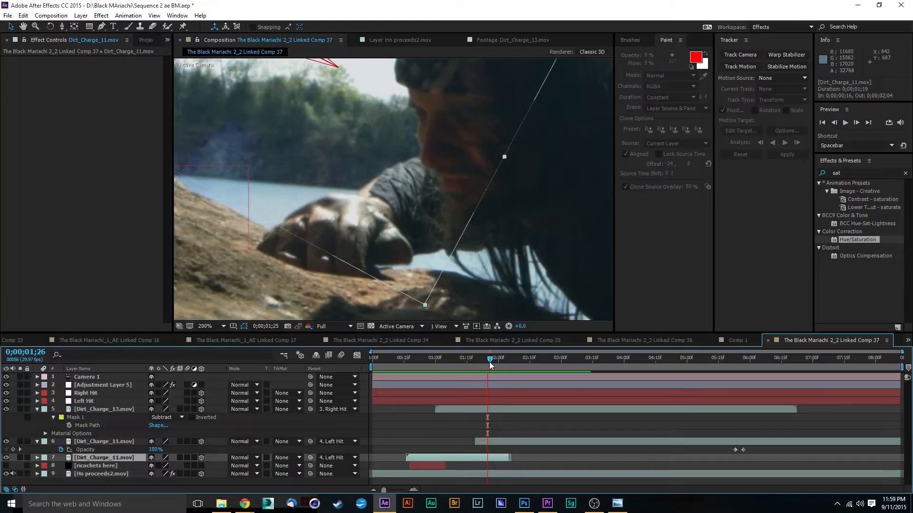
{"action": "mouse_move", "coordinate": [489, 361]}
{"action": "left_mouse_down"}
{"action": "mouse_move", "coordinate": [525, 366]}
{"action": "mouse_move", "coordinate": [464, 363]}
{"action": "mouse_move", "coordinate": [489, 364]}
{"action": "left_mouse_up"}
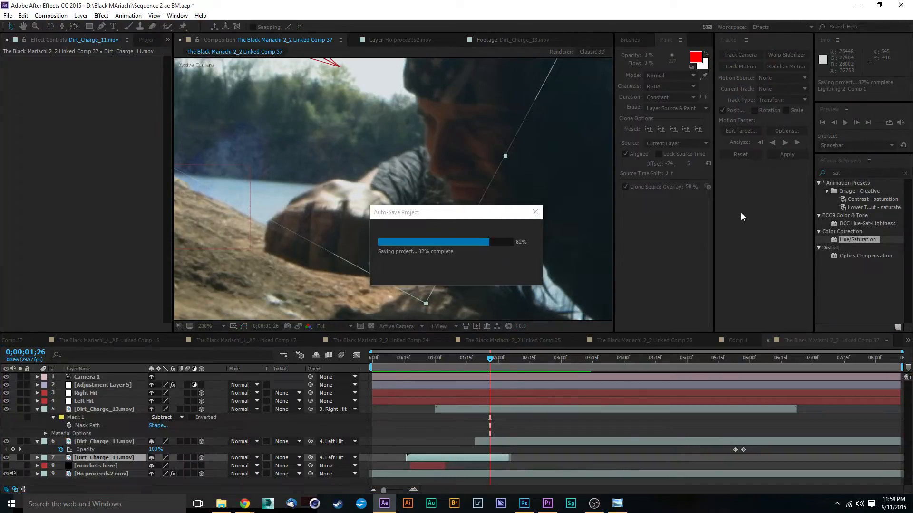
Start a Pen mask on Dirt_Charge_11.mov (layer 7) at 0;00;01;26, tracing the upper edge of the sleeve, wrist and hand.
{"action": "left_click", "coordinate": [101, 27]}
{"action": "scroll", "coordinate": [452, 226], "scroll_direction": "up", "scroll_amount": 2}
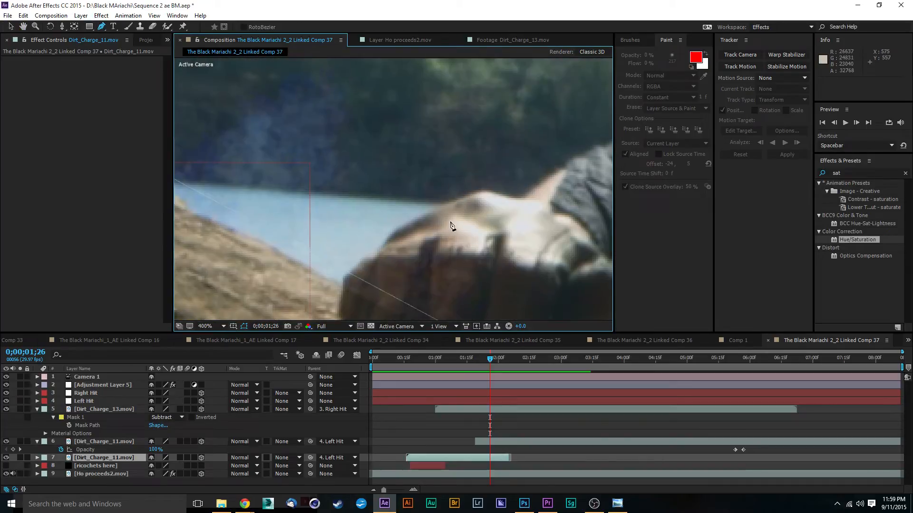
{"action": "scroll", "coordinate": [451, 226], "scroll_direction": "down", "scroll_amount": 2}
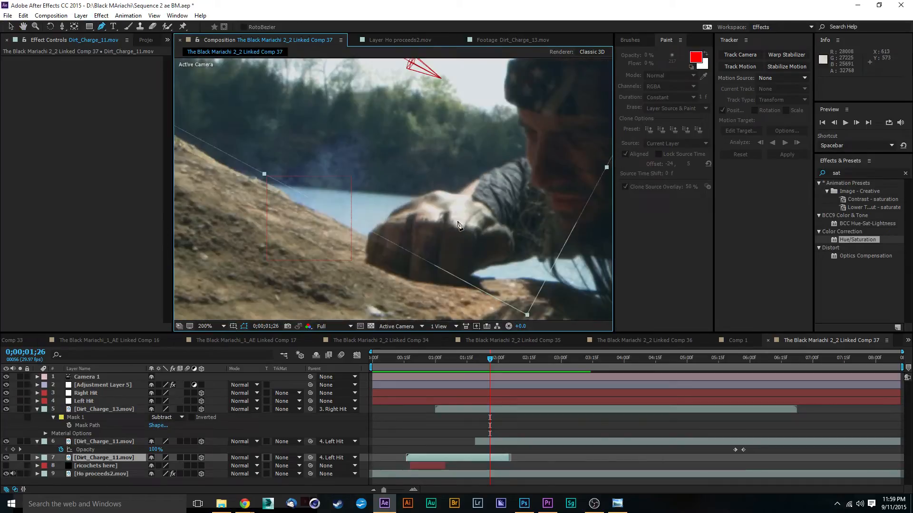
{"action": "left_click", "coordinate": [513, 158]}
{"action": "left_click", "coordinate": [495, 168]}
{"action": "left_click", "coordinate": [484, 174]}
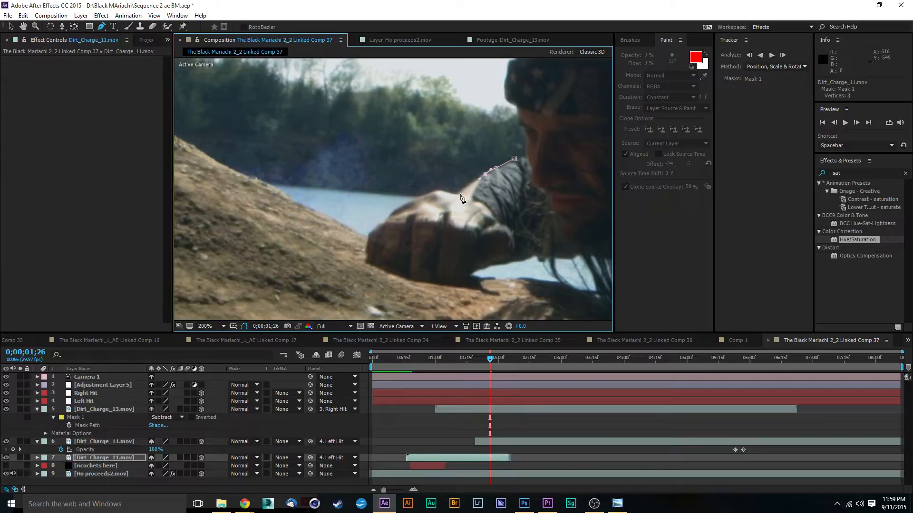
{"action": "left_click", "coordinate": [441, 192]}
{"action": "left_click", "coordinate": [428, 195]}
{"action": "left_click", "coordinate": [406, 206]}
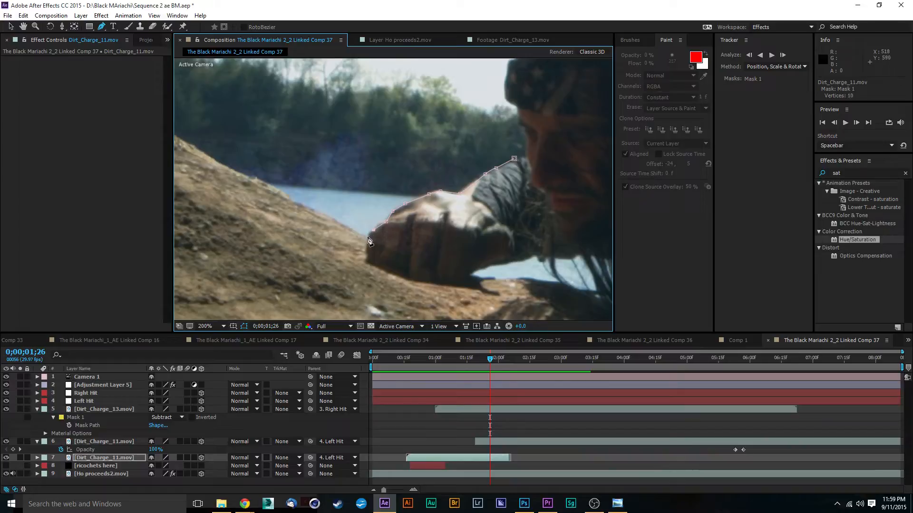
Continue the mask path around the front of the fist and along its underside where it rests on the rock.
{"action": "left_click", "coordinate": [368, 235]}
{"action": "left_click", "coordinate": [368, 249]}
{"action": "left_click", "coordinate": [370, 261]}
{"action": "left_click", "coordinate": [403, 276]}
{"action": "left_click", "coordinate": [463, 280]}
{"action": "left_click", "coordinate": [486, 264]}
{"action": "left_click", "coordinate": [512, 252]}
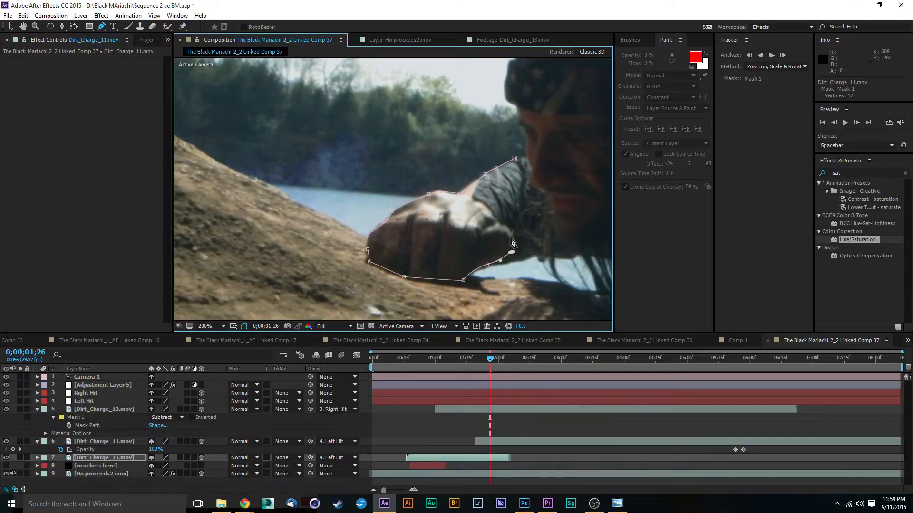
{"action": "left_click", "coordinate": [508, 231]}
{"action": "key", "text": "ctrl+z"}
{"action": "key", "text": "ctrl+z"}
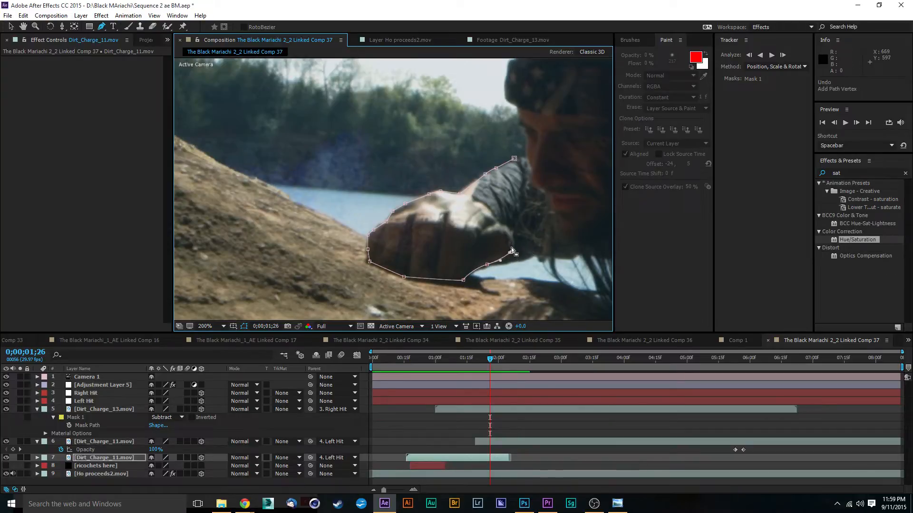
{"action": "key", "text": "ctrl+z"}
Trace the mask along the forearm's lower edge to beneath the beard and close it at its first point by the sleeve.
{"action": "left_click_drag", "start_coordinate": [489, 266], "coordinate": [494, 264]}
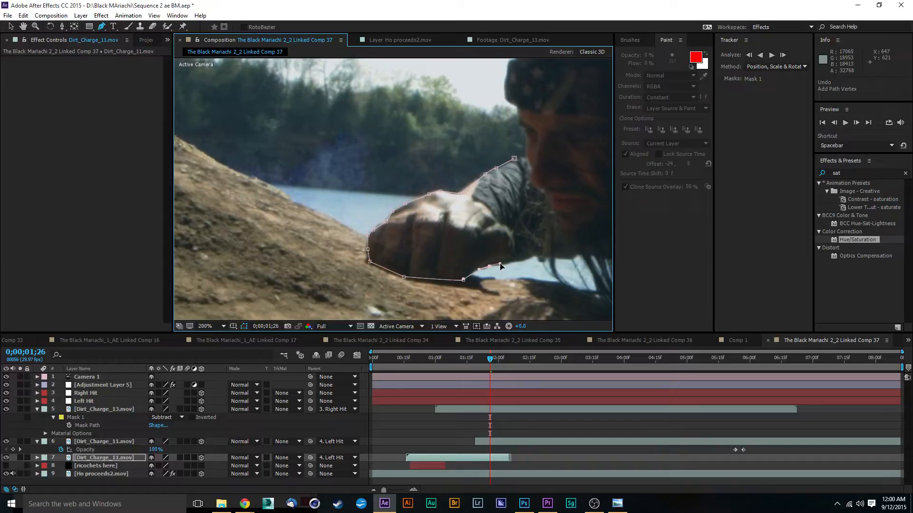
{"action": "left_click", "coordinate": [515, 262]}
{"action": "left_click", "coordinate": [539, 257]}
{"action": "left_click", "coordinate": [561, 252]}
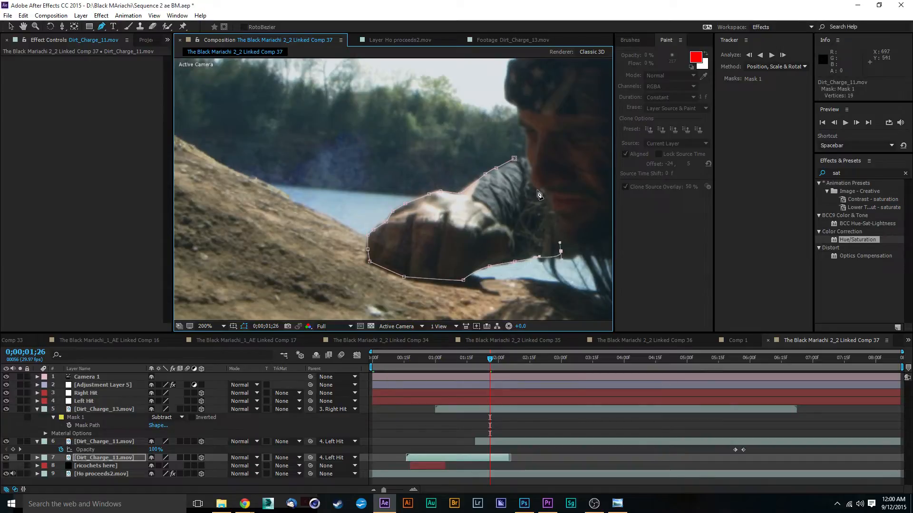
{"action": "left_click", "coordinate": [514, 158]}
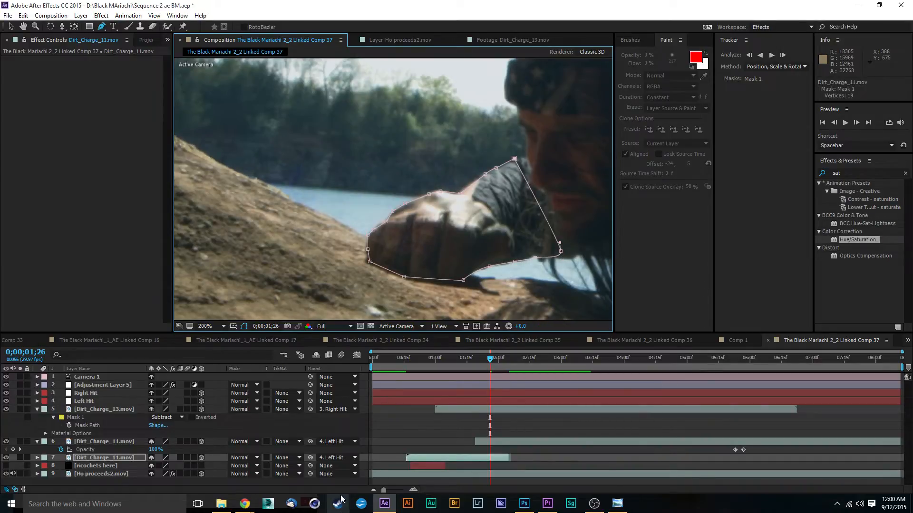
Reveal the new mask on Dirt_Charge_11.mov (layer 7) and set its mode to Subtract.
{"action": "key", "text": "m"}
{"action": "scroll", "coordinate": [232, 440], "scroll_direction": "down", "scroll_amount": 1}
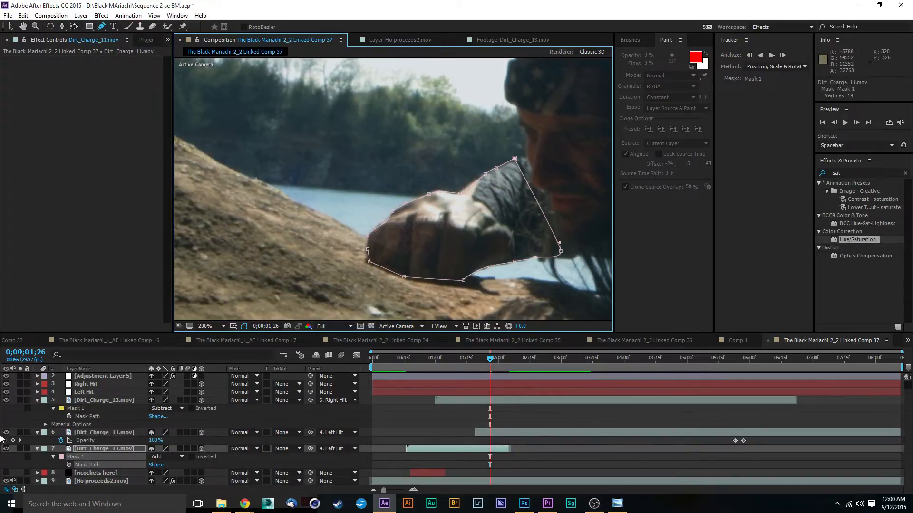
{"action": "left_click", "coordinate": [173, 454]}
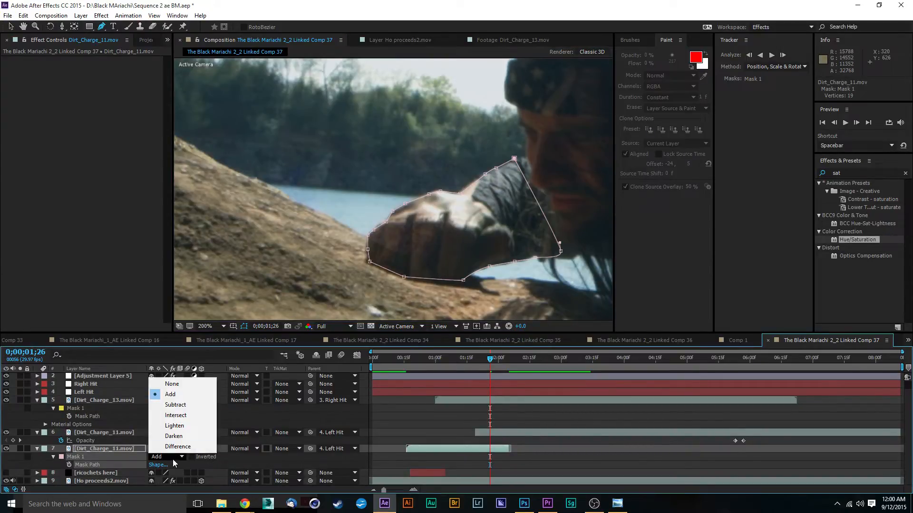
{"action": "left_click", "coordinate": [190, 404]}
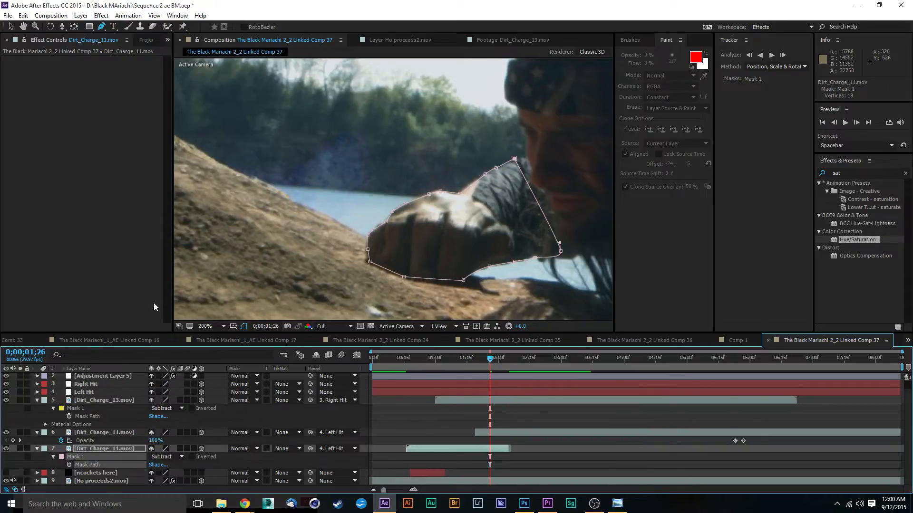
Expand the properties of layer 7's Mask 1 and set its Mask Expansion to 4.0 pixels.
{"action": "left_click", "coordinate": [52, 457]}
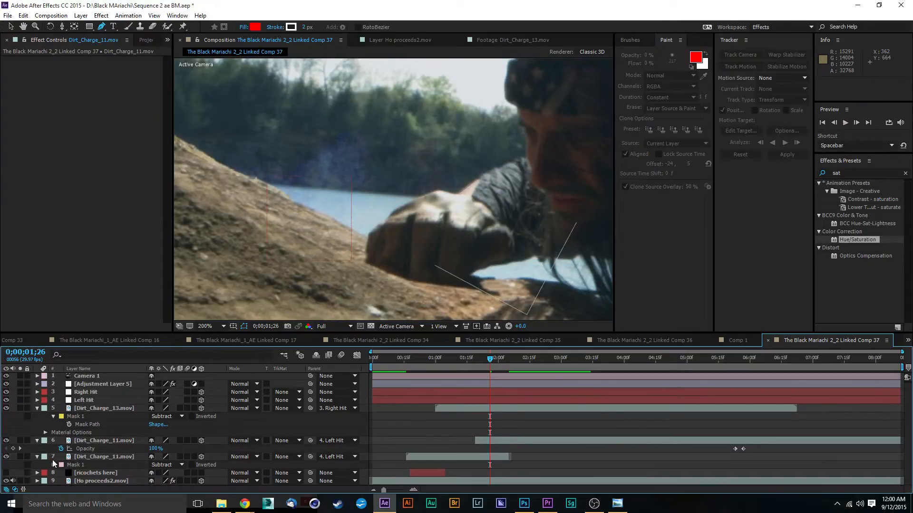
{"action": "left_click", "coordinate": [54, 464]}
{"action": "scroll", "coordinate": [110, 463], "scroll_direction": "down", "scroll_amount": 1}
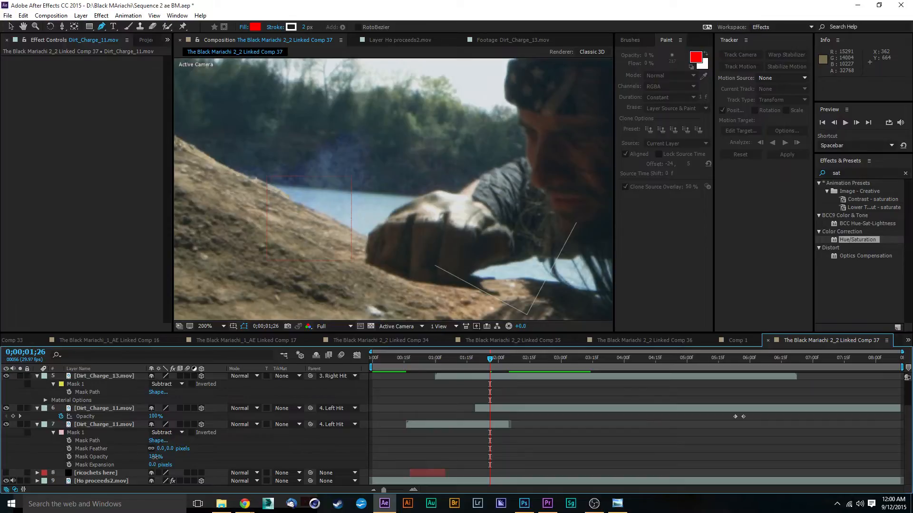
{"action": "mouse_move", "coordinate": [153, 457]}
{"action": "left_mouse_down"}
{"action": "mouse_move", "coordinate": [59, 469]}
{"action": "mouse_move", "coordinate": [148, 462]}
{"action": "left_mouse_up"}
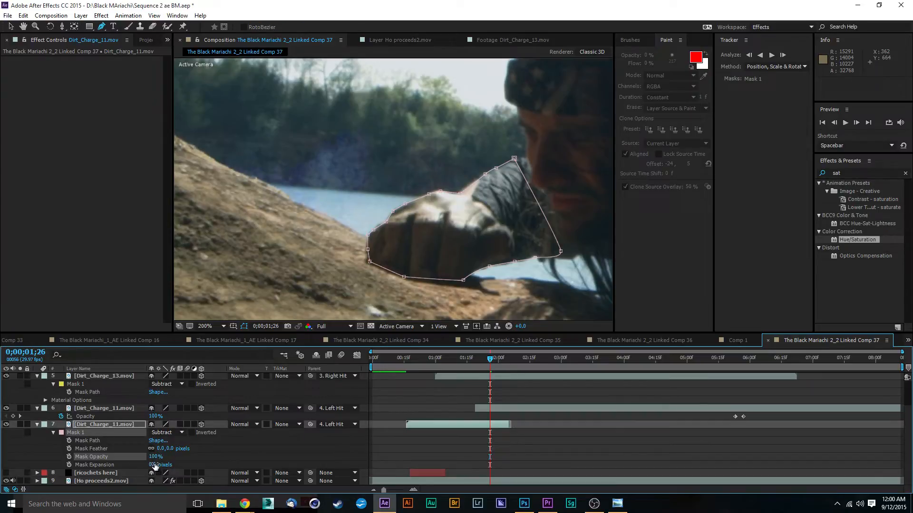
{"action": "left_click_drag", "start_coordinate": [152, 465], "coordinate": [145, 442]}
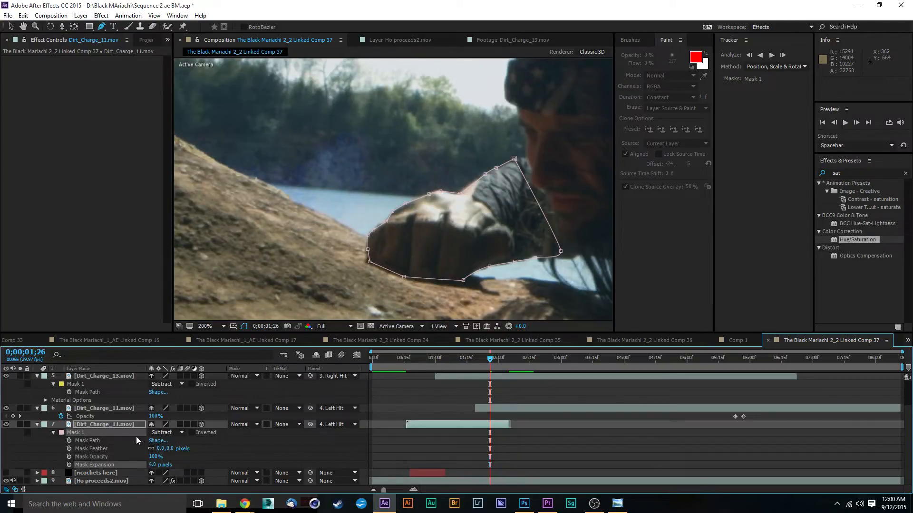
Undo the last Mask Expansion change, enable keyframing for the property and shift its keyframe to 0;00;01;25.
{"action": "key", "text": "ctrl+z"}
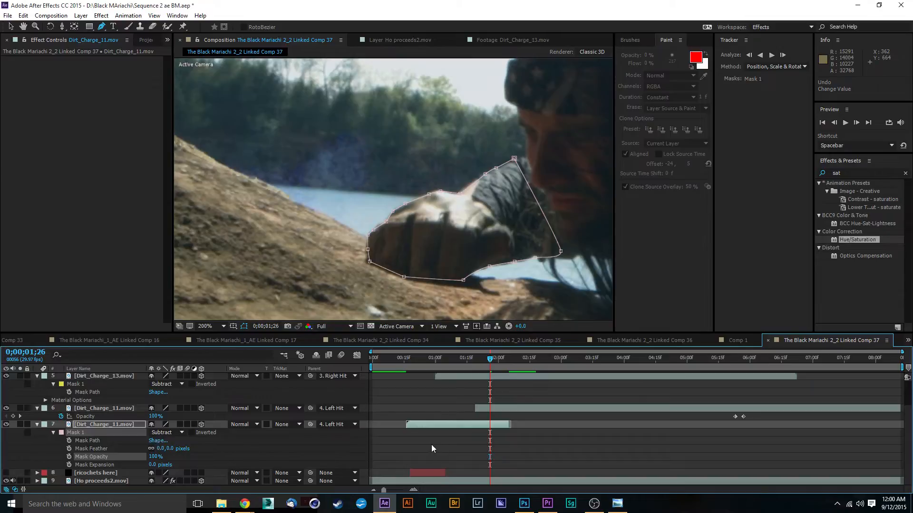
{"action": "left_click", "coordinate": [70, 465]}
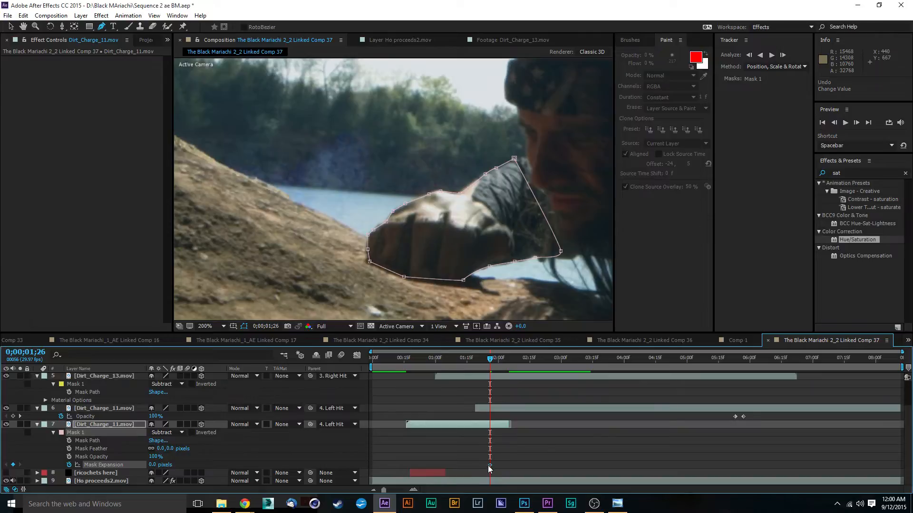
{"action": "left_click_drag", "start_coordinate": [490, 465], "coordinate": [487, 465]}
{"action": "left_click_drag", "start_coordinate": [489, 360], "coordinate": [487, 361]}
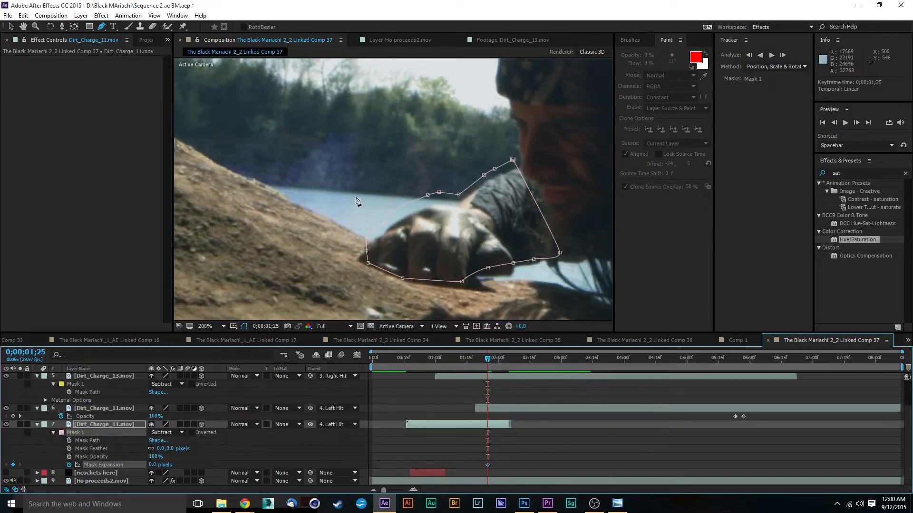
At 0;00;01;25, move the whole of Mask 1 down over the fist and set its Mask Expansion to -245 pixels.
{"action": "key", "text": "v"}
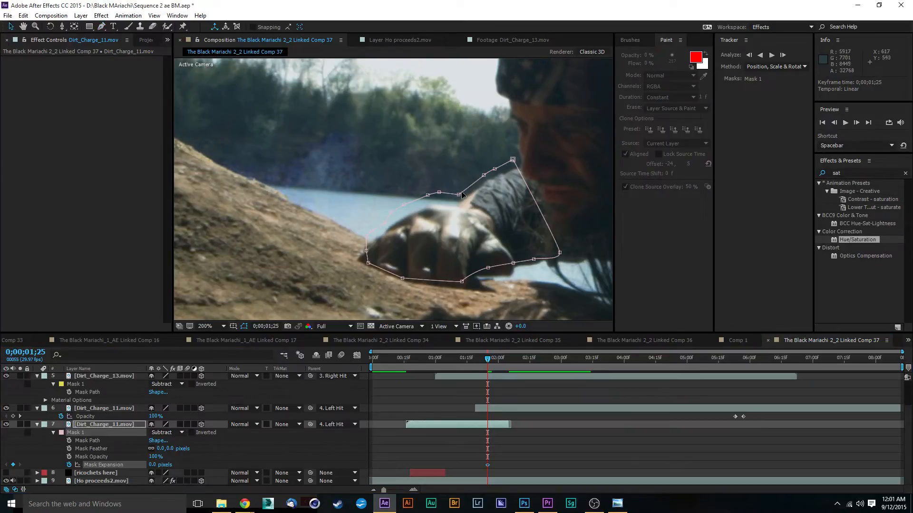
{"action": "double_click", "coordinate": [425, 198]}
{"action": "left_click_drag", "start_coordinate": [425, 199], "coordinate": [456, 221]}
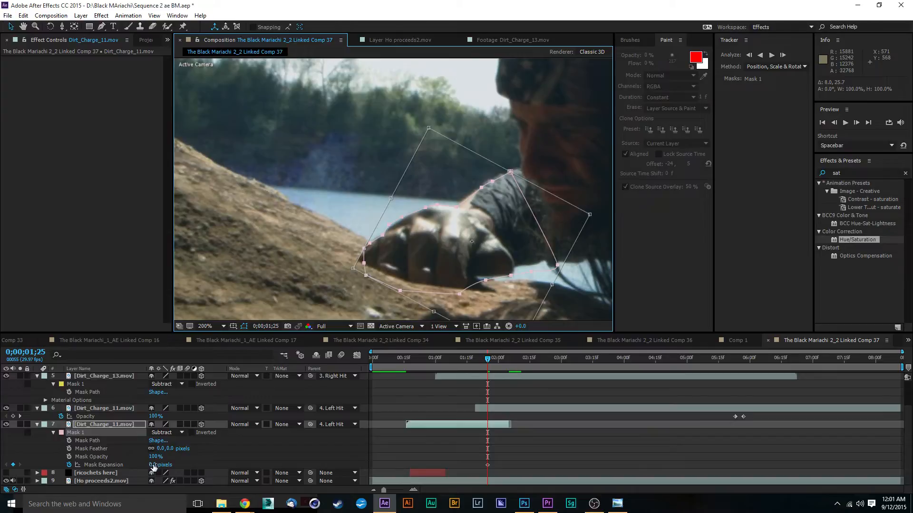
{"action": "left_click_drag", "start_coordinate": [153, 465], "coordinate": [55, 483]}
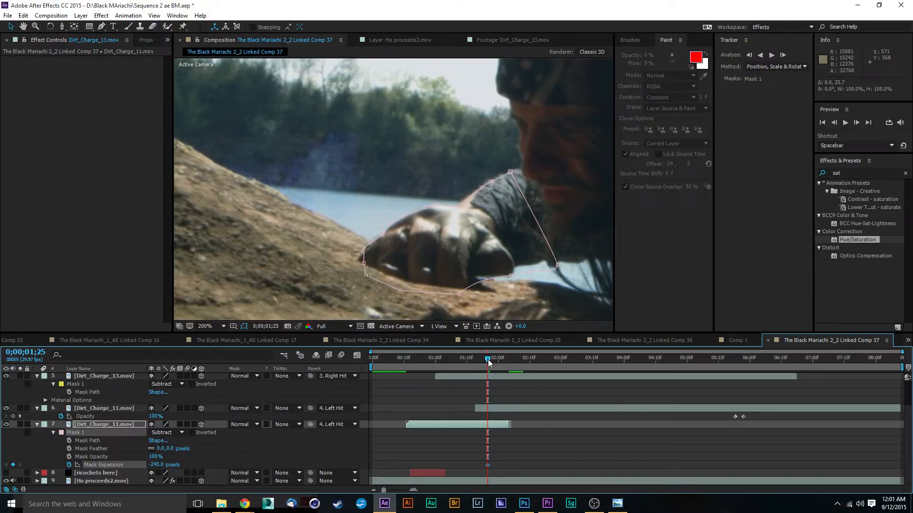
Set a Mask Expansion keyframe of 0 pixels for layer 7's mask at 0;00;01;27.
{"action": "left_click_drag", "start_coordinate": [490, 362], "coordinate": [493, 364]}
{"action": "left_click", "coordinate": [160, 467]}
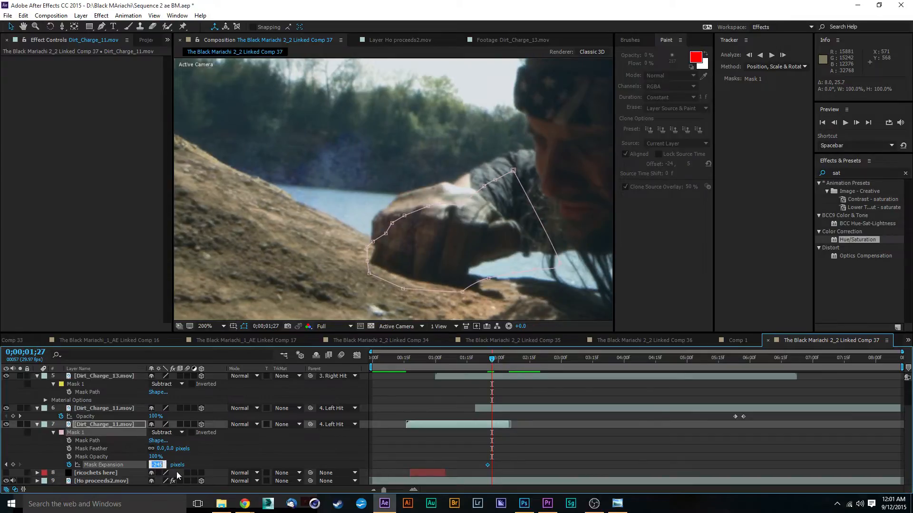
{"action": "type", "text": "0"}
{"action": "key", "text": "Return"}
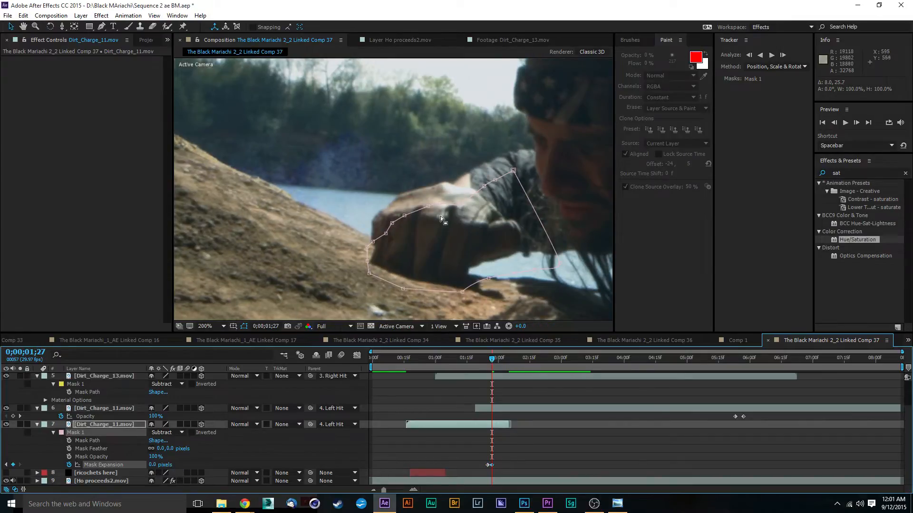
Move the whole mask up over the raised fist at 0;00;01;27 and enable Mask Path keyframing.
{"action": "double_click", "coordinate": [404, 216]}
{"action": "left_click_drag", "start_coordinate": [485, 263], "coordinate": [481, 245]}
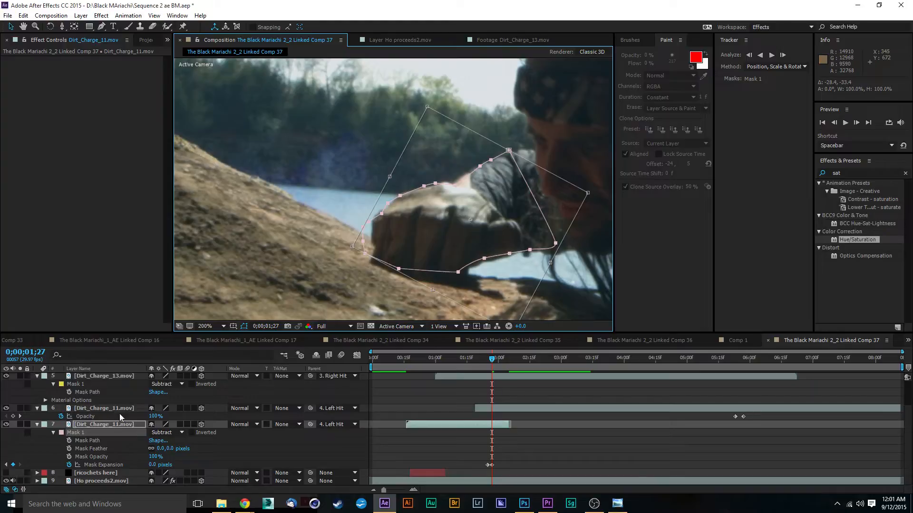
{"action": "left_click", "coordinate": [69, 441]}
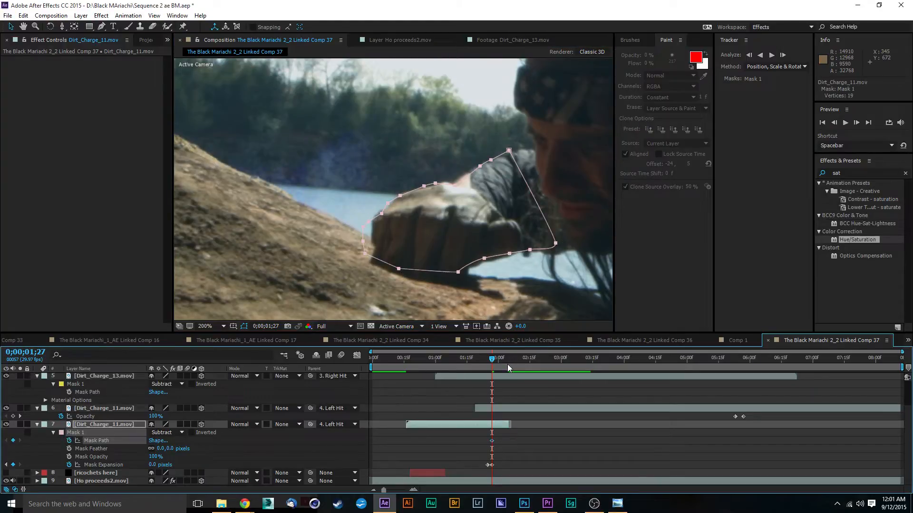
At 0;00;01;25, shift the whole mask down onto the fist and forearm to keyframe its path.
{"action": "left_click_drag", "start_coordinate": [492, 360], "coordinate": [488, 361]}
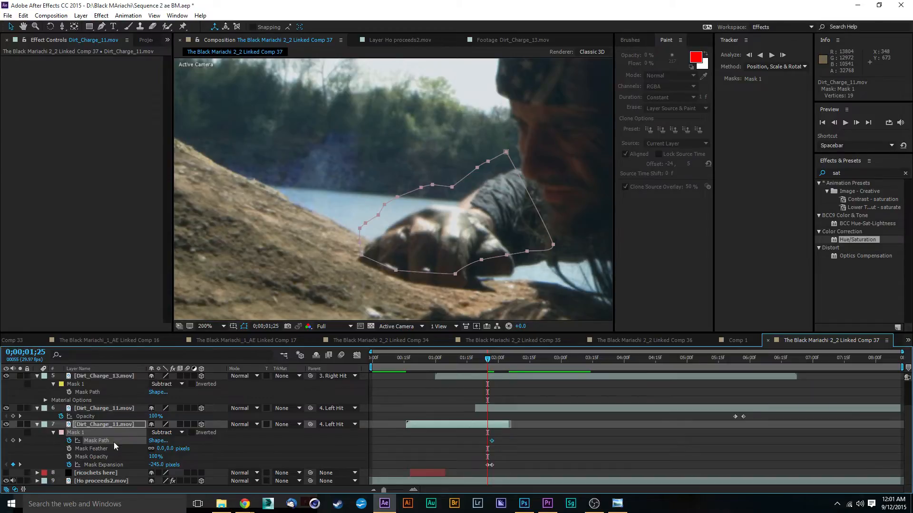
{"action": "double_click", "coordinate": [434, 189]}
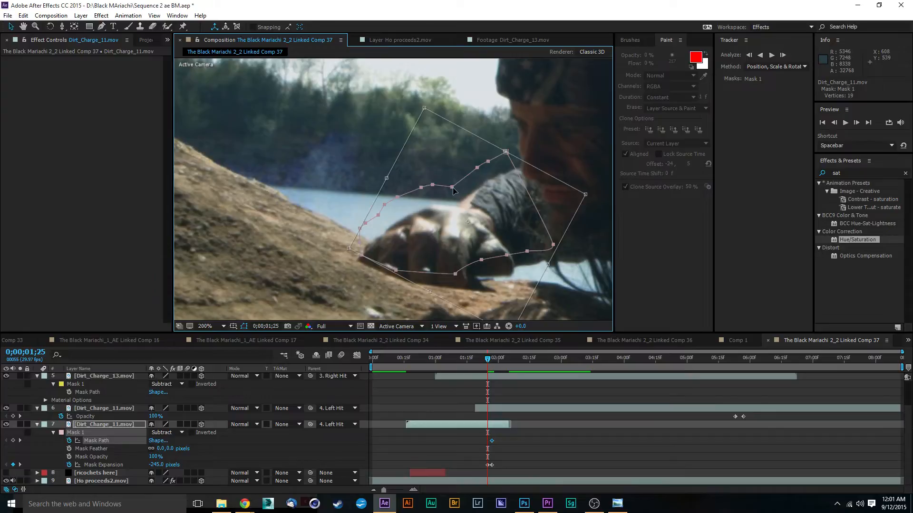
{"action": "left_click_drag", "start_coordinate": [453, 191], "coordinate": [455, 210]}
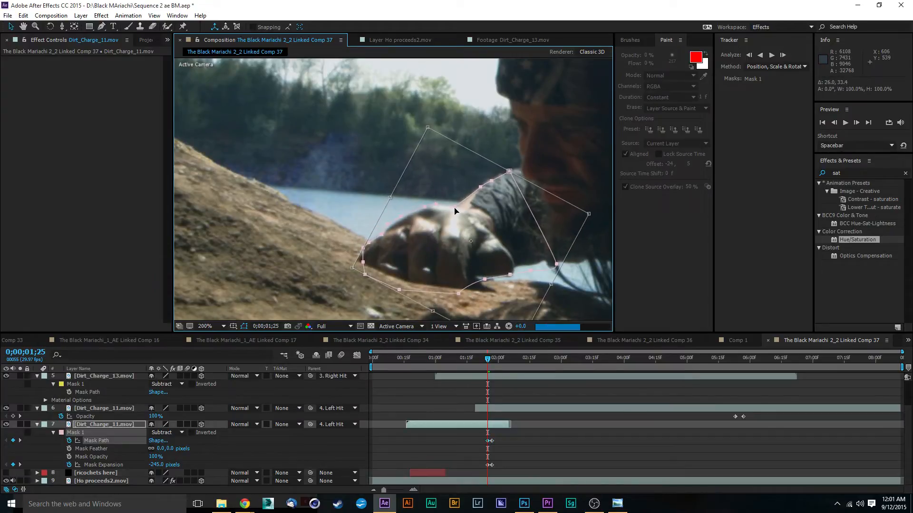
{"action": "key", "text": "Return"}
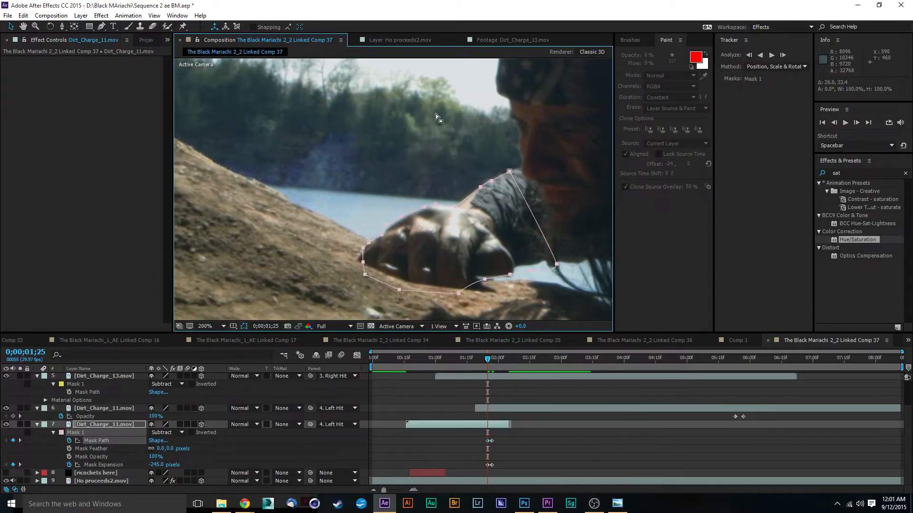
At 0;00;01;26, nudge the whole mask to align with the hand and select the vertex at the front of the fist.
{"action": "left_click", "coordinate": [492, 359]}
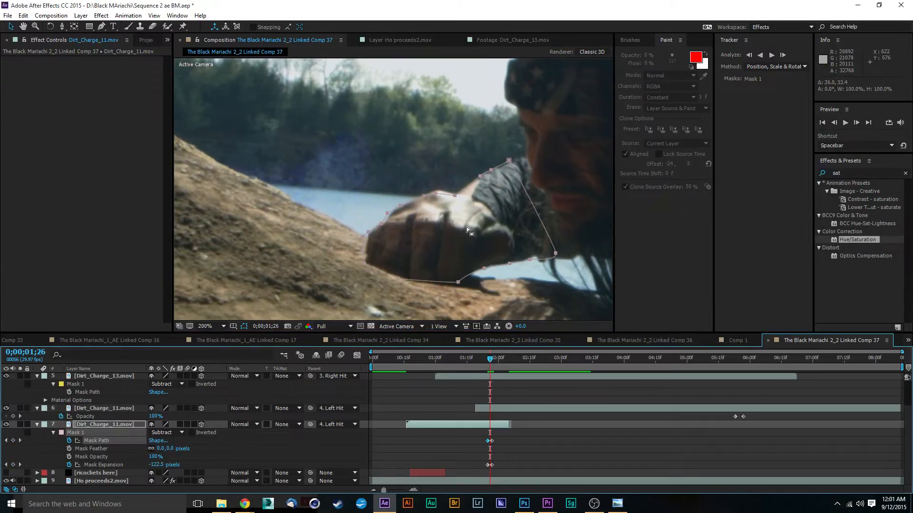
{"action": "left_click_drag", "start_coordinate": [436, 194], "coordinate": [439, 192]}
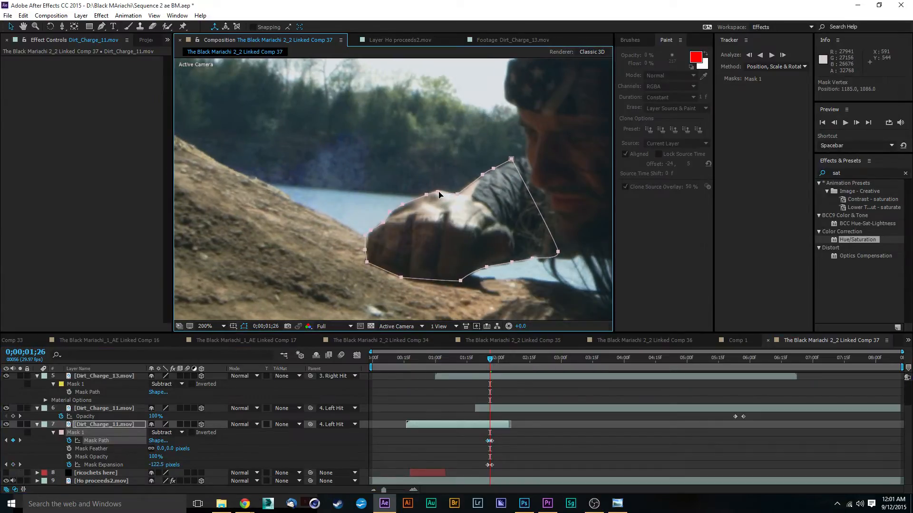
{"action": "left_click", "coordinate": [470, 303]}
{"action": "left_click", "coordinate": [443, 277]}
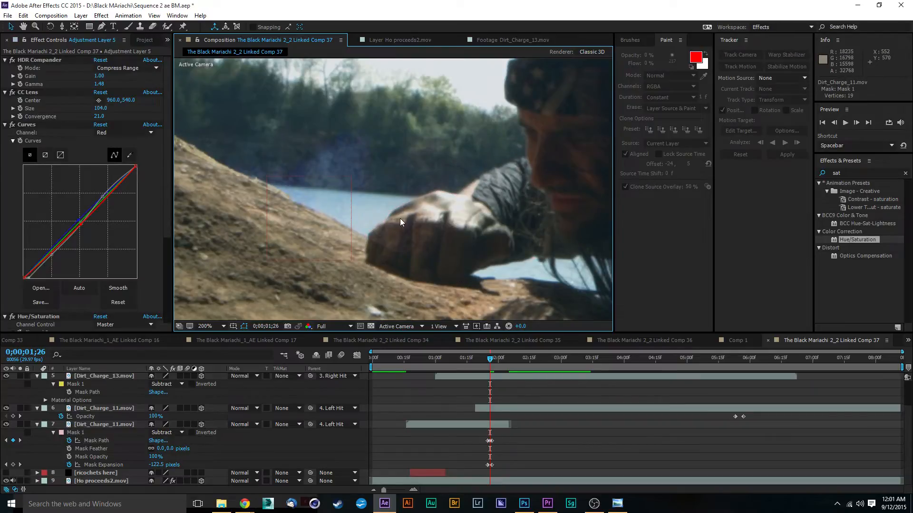
{"action": "left_click", "coordinate": [473, 425]}
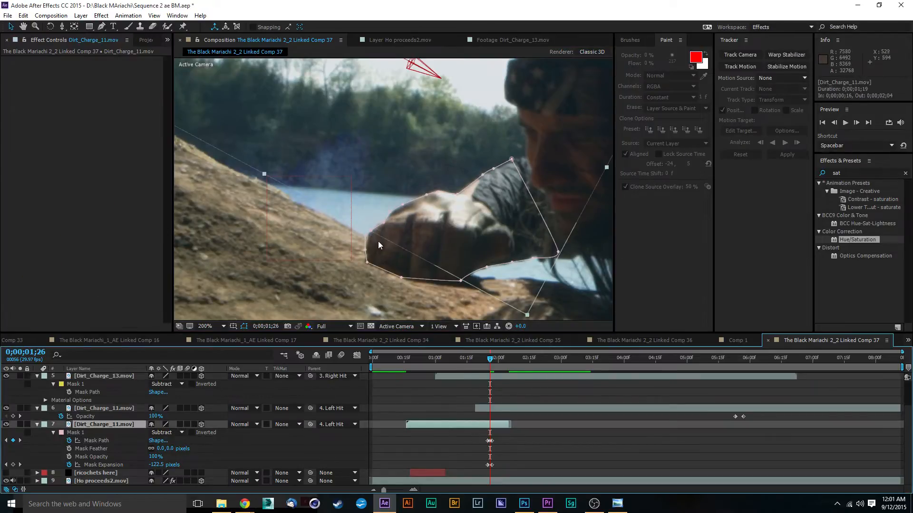
{"action": "left_click", "coordinate": [365, 237]}
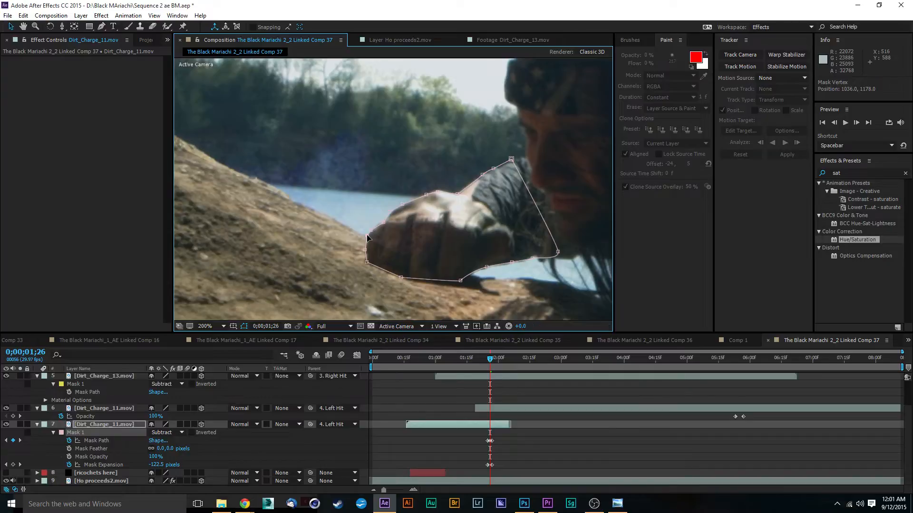
At 0;00;01;29, move the whole mask up to follow the rising hand and rotate it slightly, by about -0.3°.
{"action": "left_click_drag", "start_coordinate": [491, 360], "coordinate": [495, 362]}
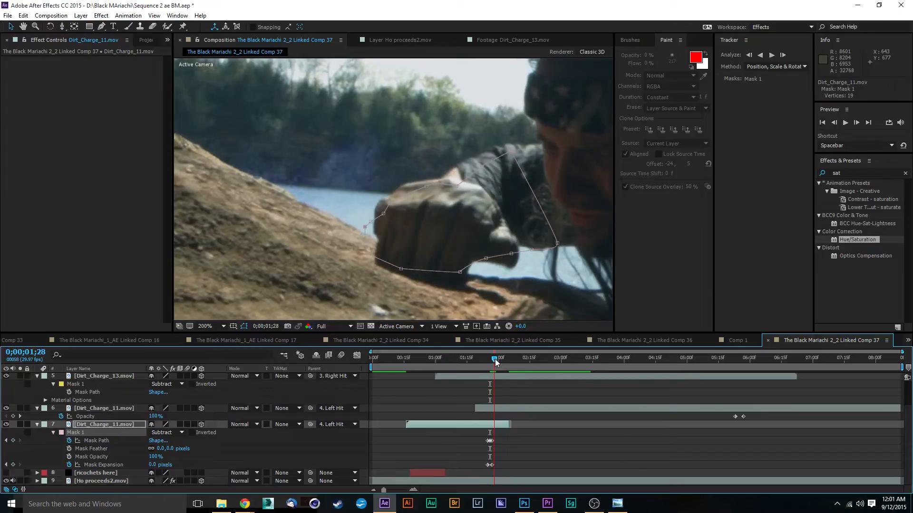
{"action": "double_click", "coordinate": [426, 182]}
{"action": "left_click_drag", "start_coordinate": [459, 186], "coordinate": [463, 168]}
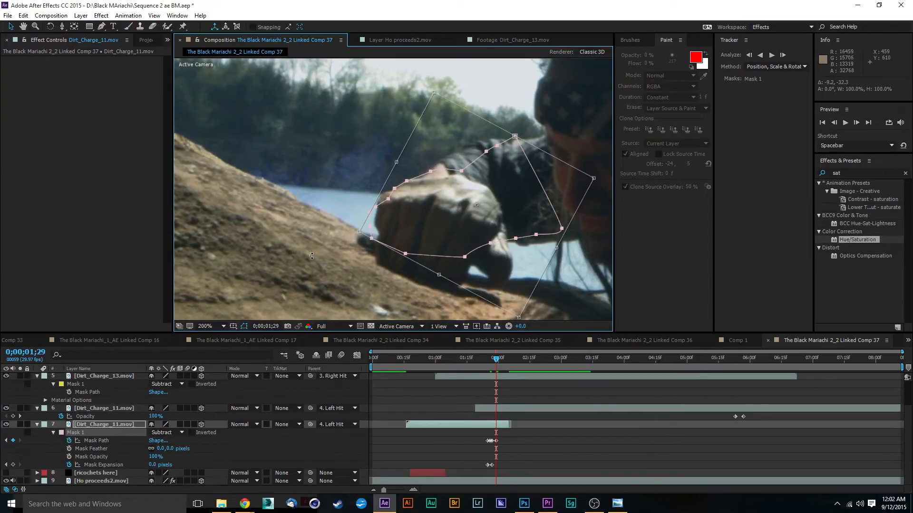
{"action": "left_click_drag", "start_coordinate": [311, 257], "coordinate": [309, 257]}
{"action": "key", "text": "Return"}
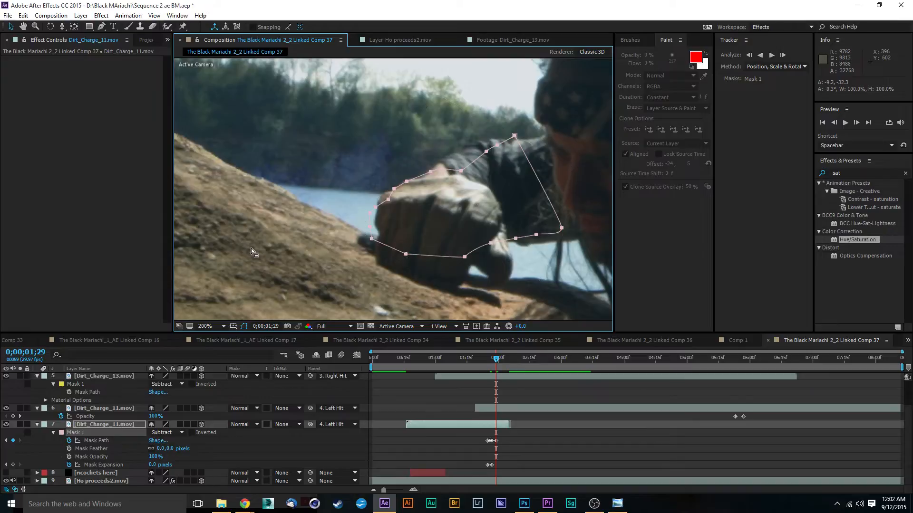
Reshape the mask at 0;00;01;29 by moving individual vertices along the front and underside of the fist and around the thumb.
{"action": "left_click", "coordinate": [252, 248]}
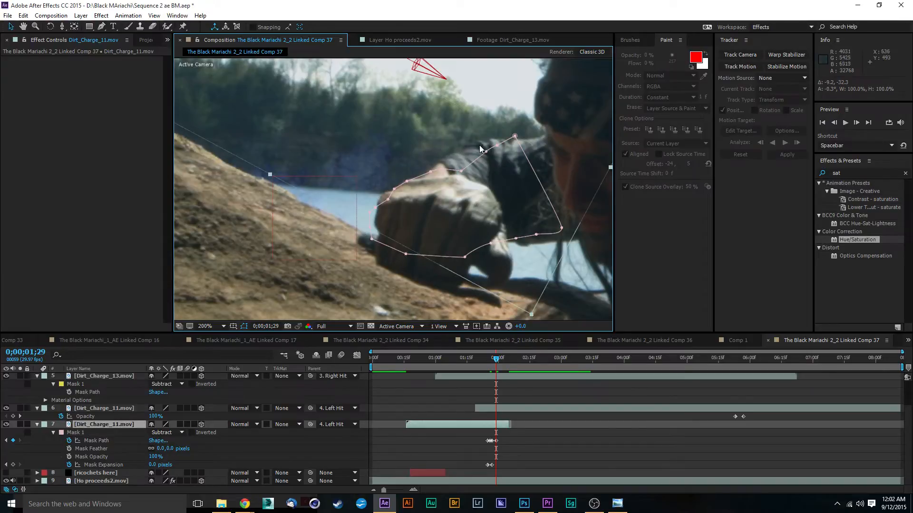
{"action": "left_click", "coordinate": [376, 206]}
{"action": "left_click_drag", "start_coordinate": [376, 208], "coordinate": [376, 260]}
{"action": "left_click_drag", "start_coordinate": [463, 258], "coordinate": [458, 285]}
{"action": "left_click_drag", "start_coordinate": [491, 244], "coordinate": [493, 277]}
{"action": "left_click_drag", "start_coordinate": [513, 239], "coordinate": [533, 236]}
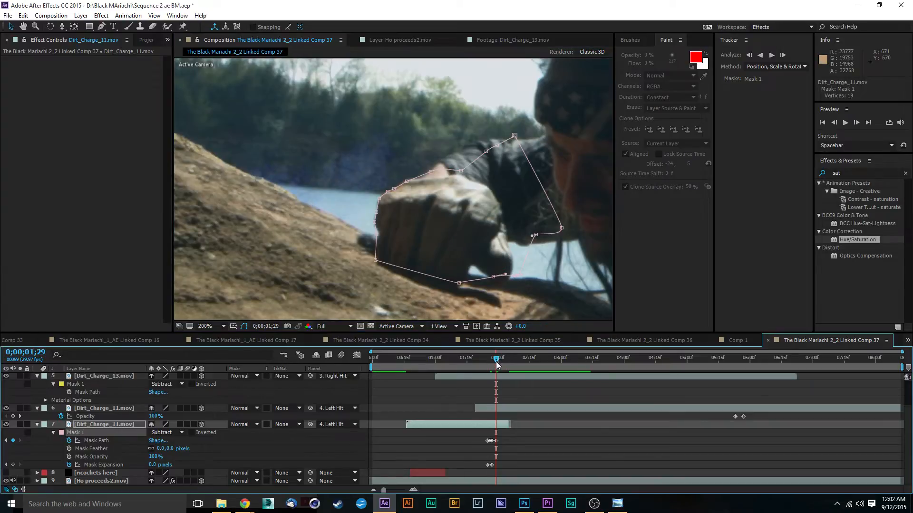
At 0;00;01;28, pull the mask vertices along the knuckles, front and underside of the fist to match its outline.
{"action": "left_click_drag", "start_coordinate": [497, 362], "coordinate": [494, 360]}
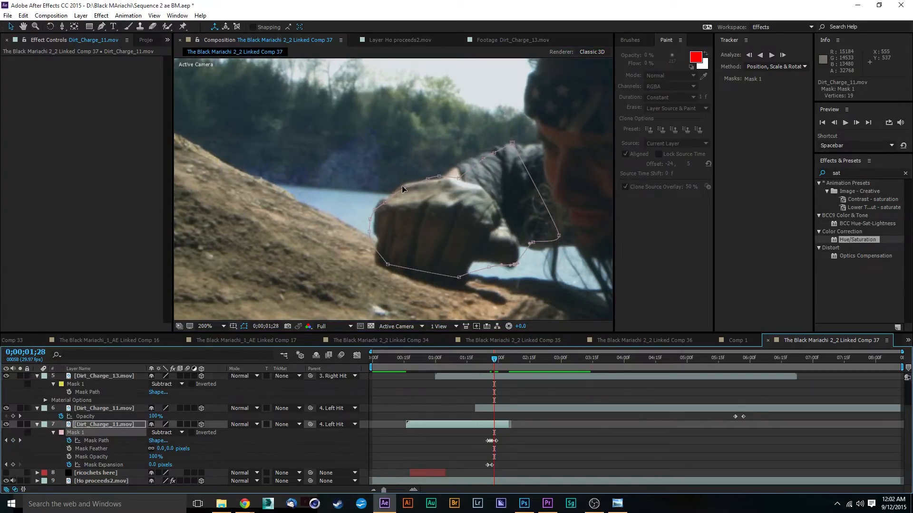
{"action": "left_click_drag", "start_coordinate": [404, 189], "coordinate": [379, 202]}
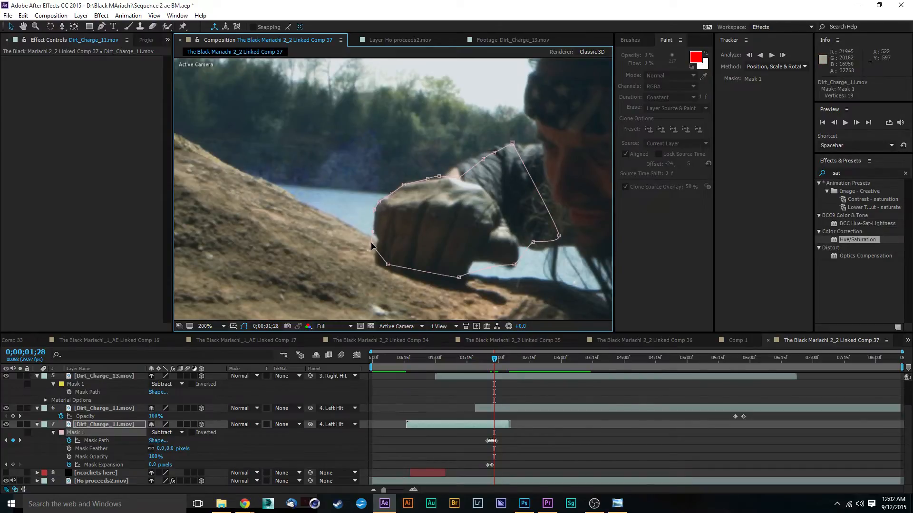
{"action": "left_click_drag", "start_coordinate": [388, 264], "coordinate": [376, 261]}
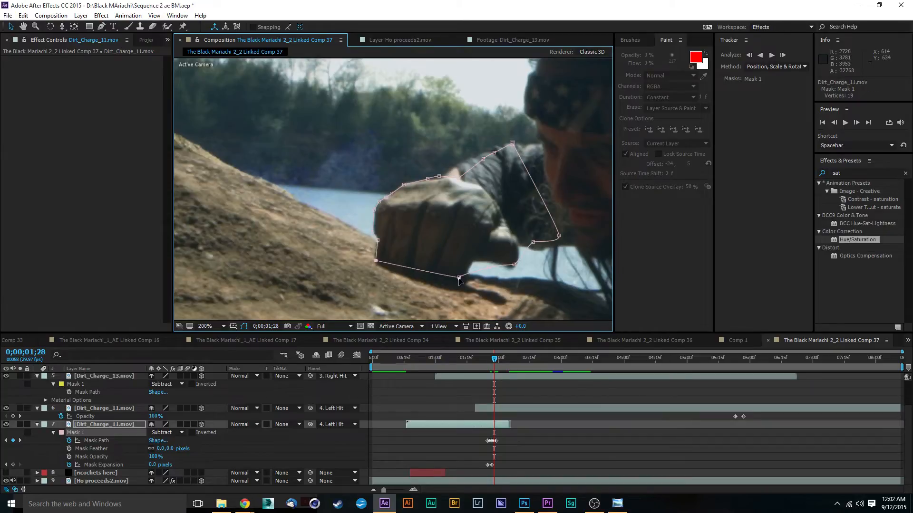
{"action": "left_click_drag", "start_coordinate": [459, 279], "coordinate": [454, 289]}
At 0;00;02;00, shift the whole mask up and toward the slope to follow the hand.
{"action": "left_click_drag", "start_coordinate": [495, 362], "coordinate": [498, 361]}
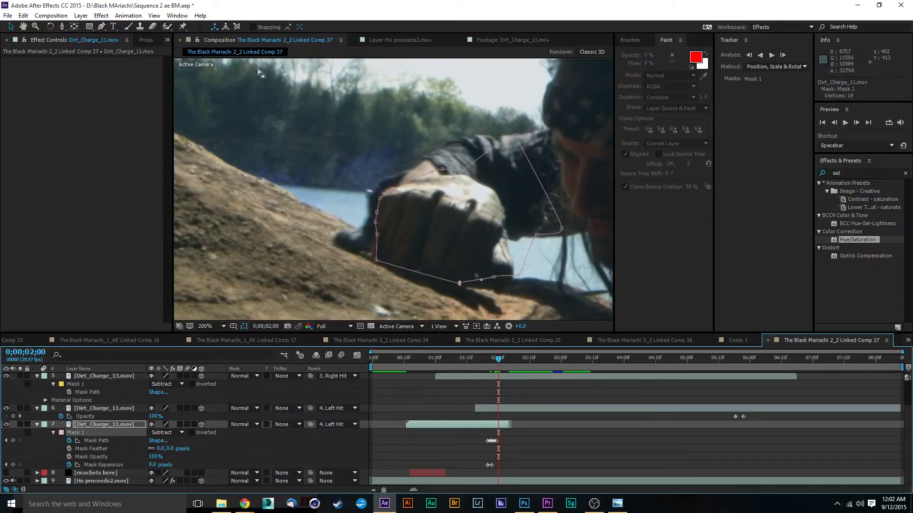
{"action": "double_click", "coordinate": [387, 192]}
{"action": "left_click_drag", "start_coordinate": [387, 192], "coordinate": [378, 185]}
{"action": "key", "text": "Return"}
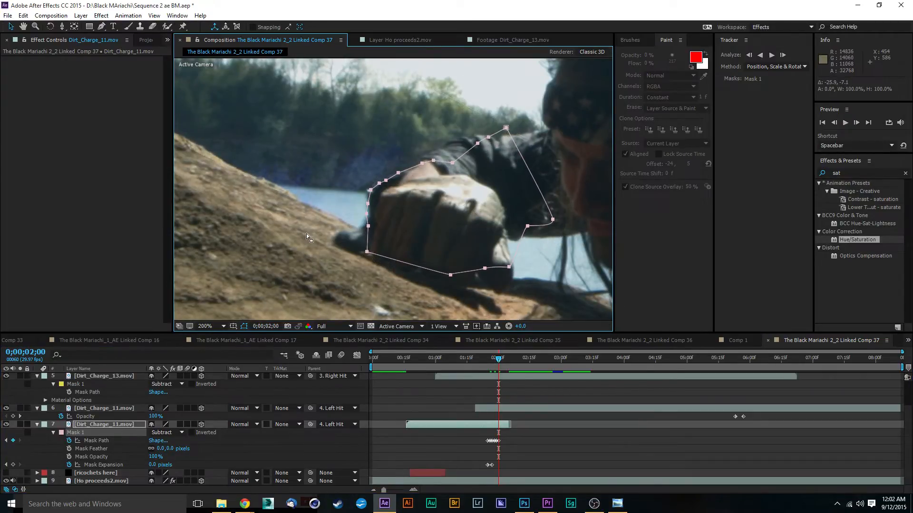
{"action": "left_click_drag", "start_coordinate": [370, 190], "coordinate": [370, 189]}
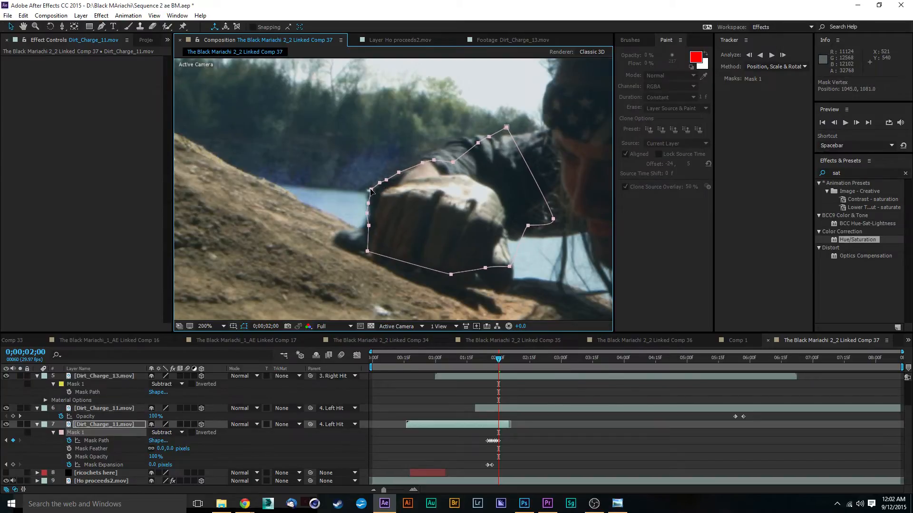
{"action": "left_click", "coordinate": [297, 233]}
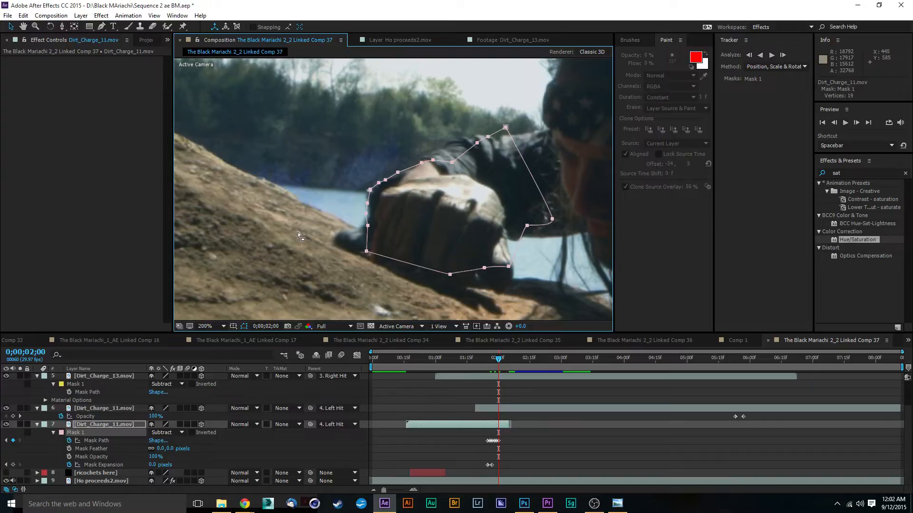
Reshape layer 7's mask at 0;00;02;00 around the knuckles, the dark shape on the rock and the underside of the thumb.
{"action": "left_click", "coordinate": [354, 291]}
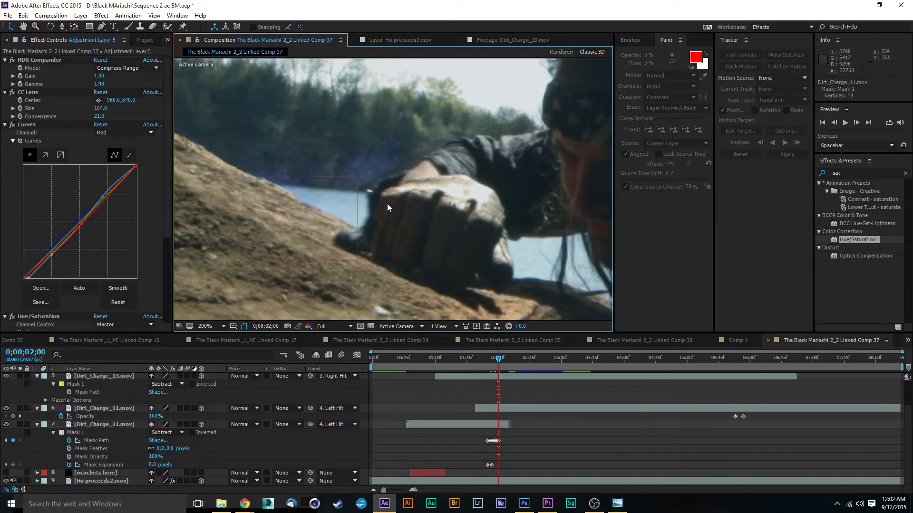
{"action": "left_click", "coordinate": [99, 423]}
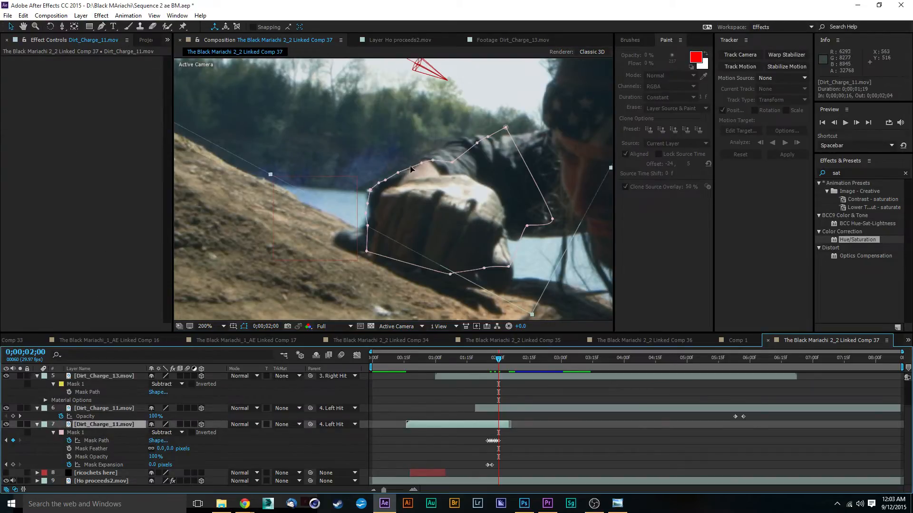
{"action": "left_click_drag", "start_coordinate": [371, 190], "coordinate": [385, 187]}
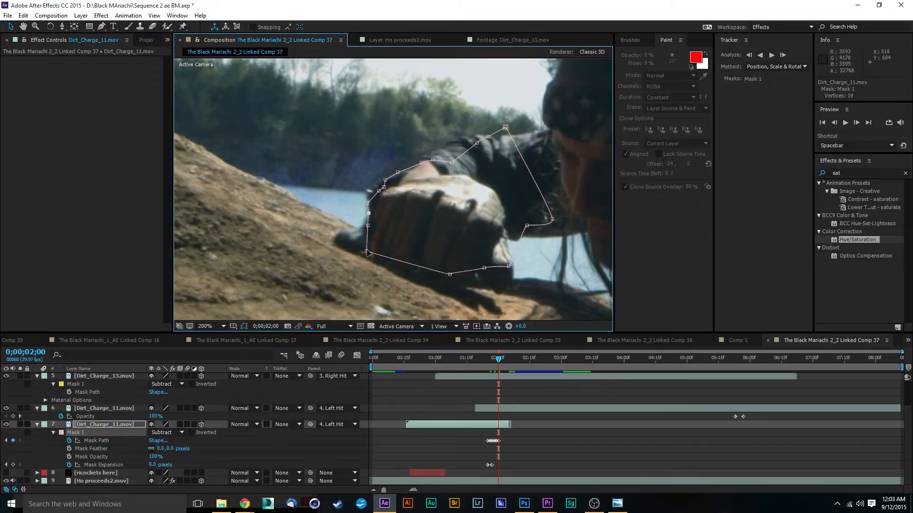
{"action": "left_click_drag", "start_coordinate": [366, 250], "coordinate": [333, 244]}
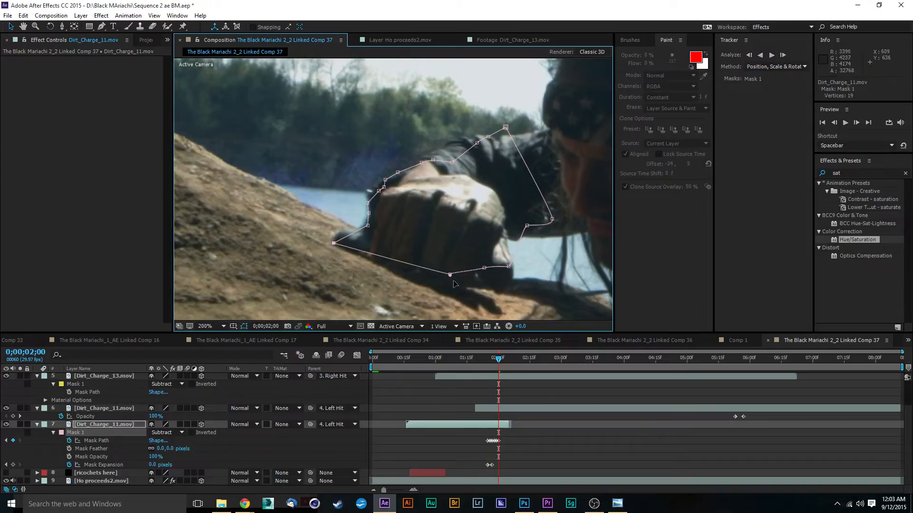
{"action": "left_click_drag", "start_coordinate": [450, 275], "coordinate": [485, 291]}
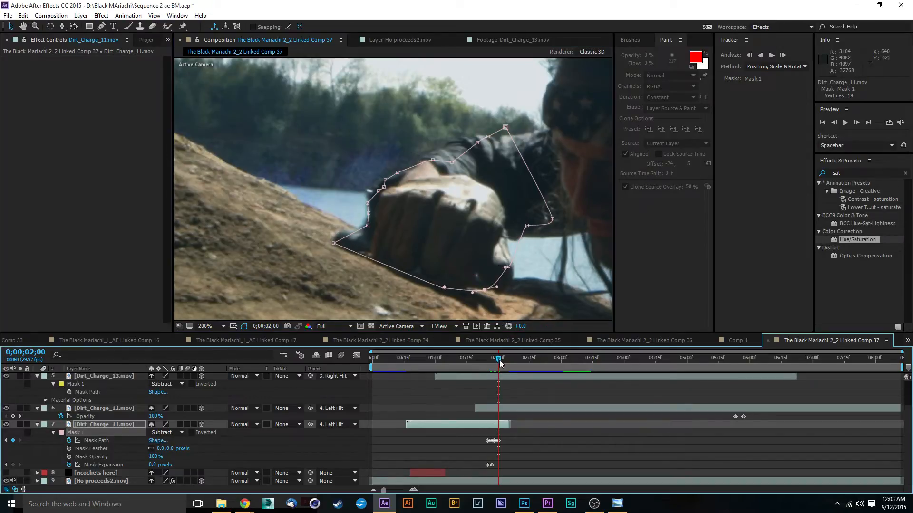
At 0;00;02;01, move layer 7's mask vertices outward along the front of the fist and wrist to cover the dark sleeve.
{"action": "left_click_drag", "start_coordinate": [500, 363], "coordinate": [502, 364]}
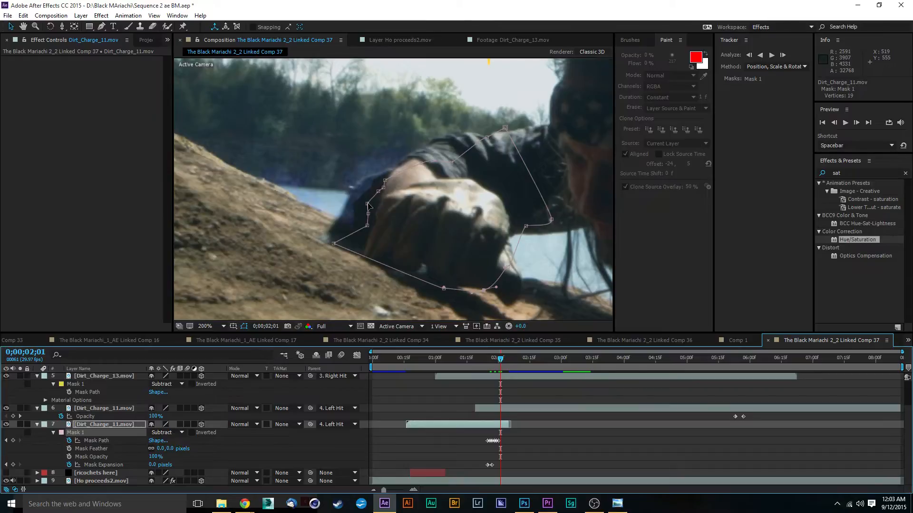
{"action": "mouse_move", "coordinate": [367, 204]}
{"action": "left_mouse_down"}
{"action": "mouse_move", "coordinate": [356, 197]}
{"action": "mouse_move", "coordinate": [362, 202]}
{"action": "left_mouse_up"}
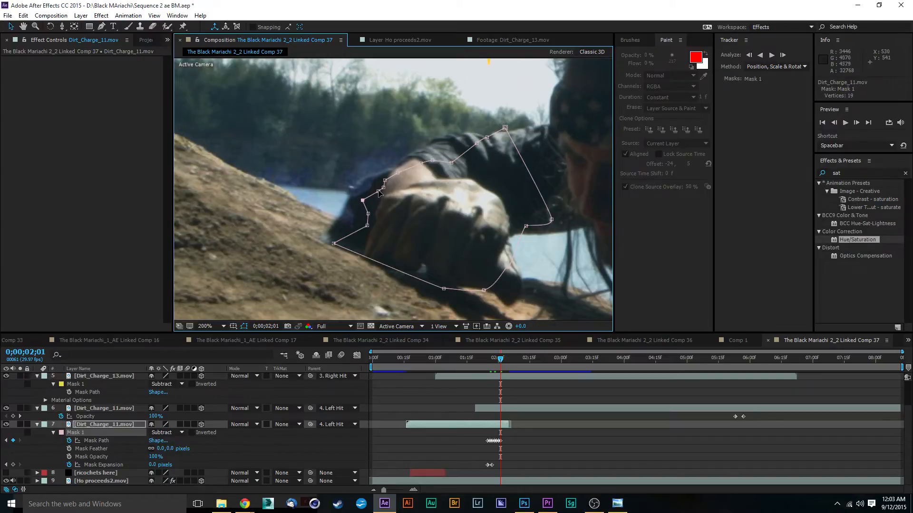
{"action": "left_click_drag", "start_coordinate": [363, 202], "coordinate": [417, 160]}
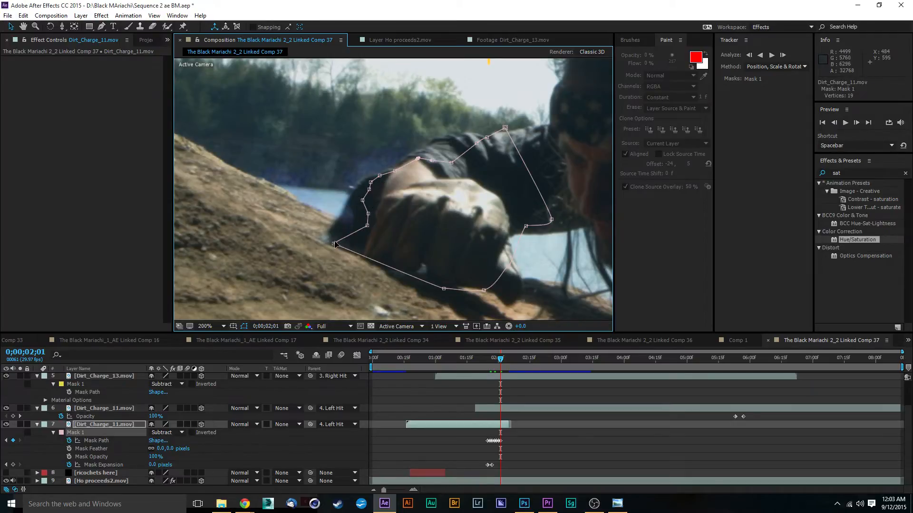
Pull the mask's lower vertices at 0;00;02;01 down around the fist and thumb, and raise one vertex onto the sleeve's upper edge.
{"action": "mouse_move", "coordinate": [335, 245]}
{"action": "left_mouse_down"}
{"action": "mouse_move", "coordinate": [357, 215]}
{"action": "mouse_move", "coordinate": [335, 248]}
{"action": "left_mouse_up"}
{"action": "left_click_drag", "start_coordinate": [443, 292], "coordinate": [428, 303]}
{"action": "left_click_drag", "start_coordinate": [482, 292], "coordinate": [537, 318]}
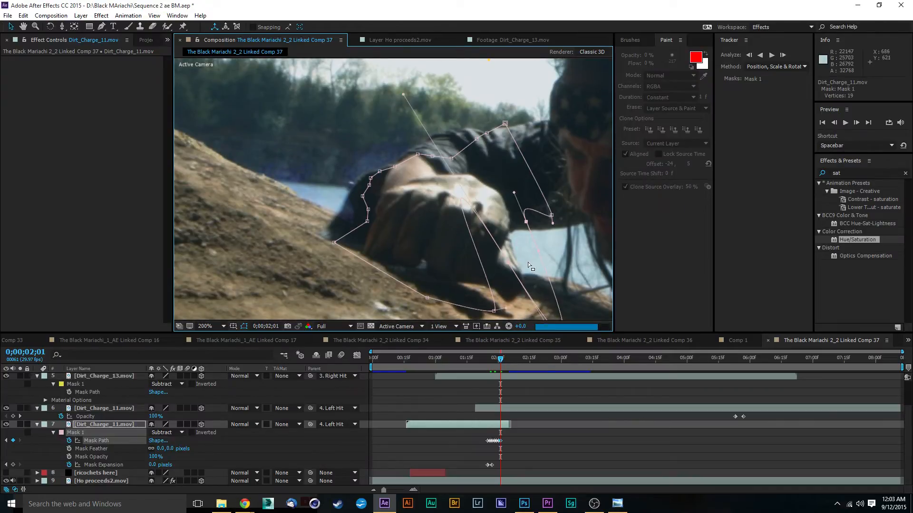
{"action": "key", "text": "ctrl+z"}
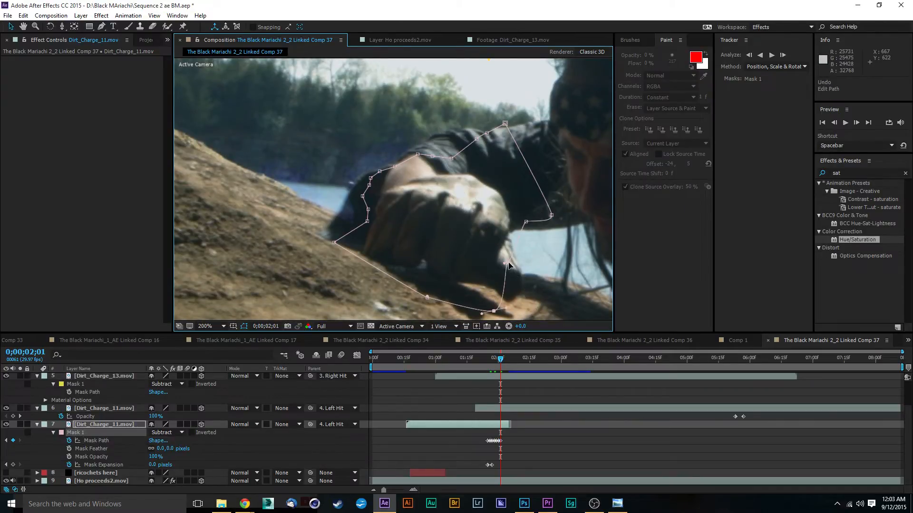
{"action": "left_click_drag", "start_coordinate": [507, 263], "coordinate": [536, 298]}
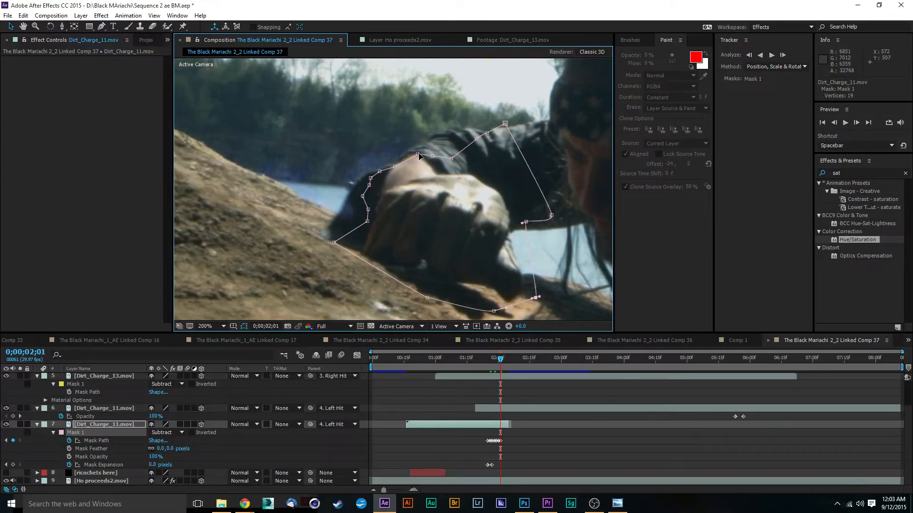
{"action": "left_click_drag", "start_coordinate": [432, 156], "coordinate": [433, 147]}
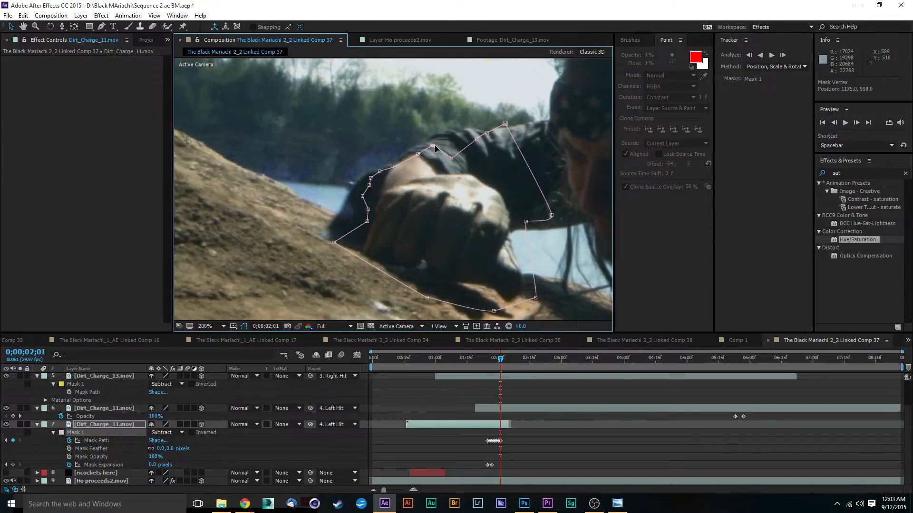
At 0;00;02;02, move the mask's front vertices along the dark sleeve down to the slope.
{"action": "left_click", "coordinate": [501, 362]}
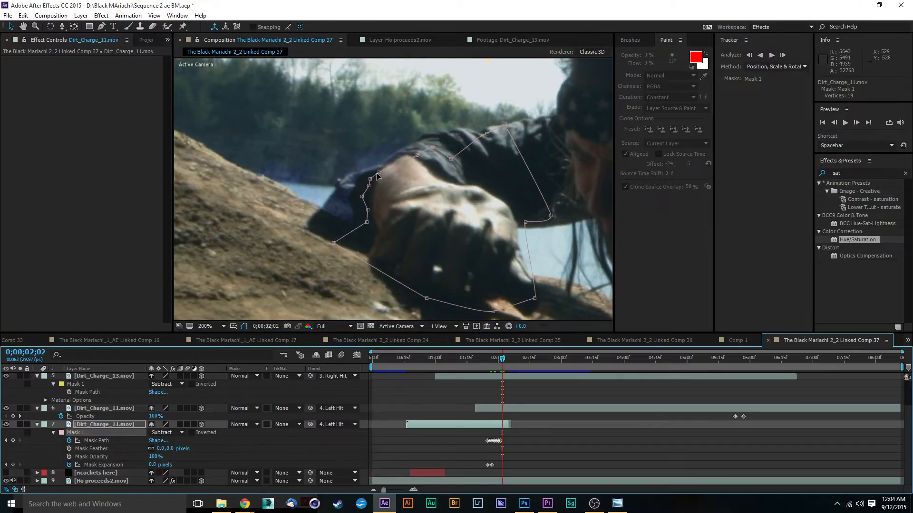
{"action": "left_click", "coordinate": [377, 173]}
{"action": "left_click_drag", "start_coordinate": [377, 174], "coordinate": [318, 221]}
{"action": "left_click", "coordinate": [368, 210]}
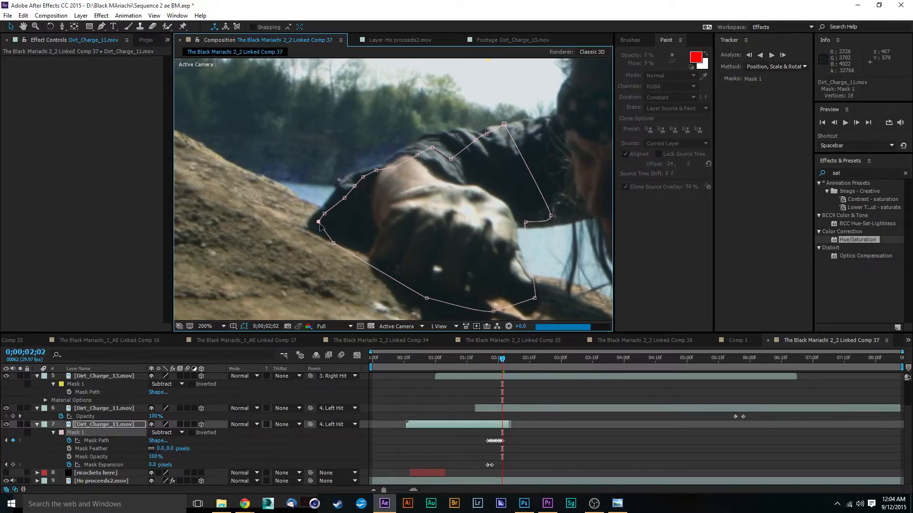
At 0;00;02;03, adjust the mask vertices along the upper edge of the dark sleeve and forearm.
{"action": "left_click", "coordinate": [504, 360]}
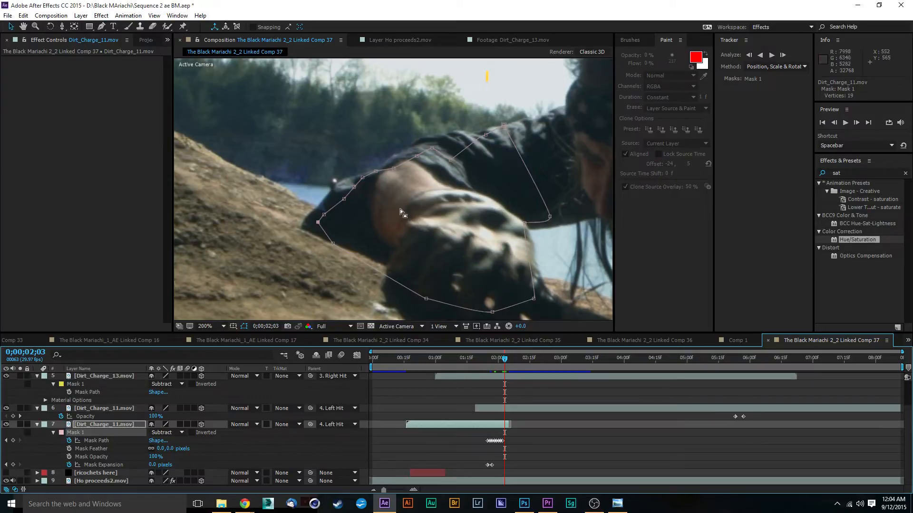
{"action": "scroll", "coordinate": [328, 210], "scroll_direction": "up", "scroll_amount": 2}
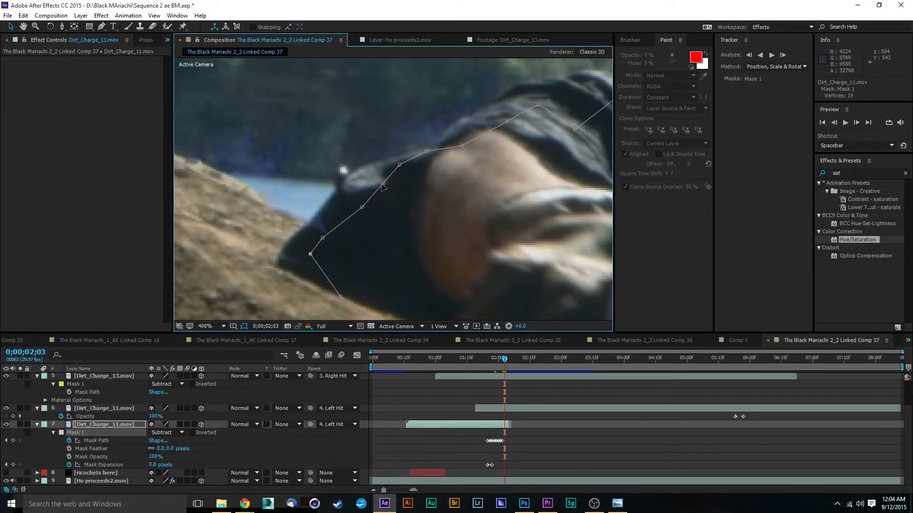
{"action": "mouse_move", "coordinate": [382, 187]}
{"action": "left_mouse_down"}
{"action": "mouse_move", "coordinate": [367, 186]}
{"action": "mouse_move", "coordinate": [378, 185]}
{"action": "left_mouse_up"}
{"action": "left_click", "coordinate": [362, 208]}
{"action": "mouse_move", "coordinate": [463, 147]}
{"action": "left_mouse_down"}
{"action": "mouse_move", "coordinate": [464, 137]}
{"action": "mouse_move", "coordinate": [430, 141]}
{"action": "mouse_move", "coordinate": [452, 149]}
{"action": "left_mouse_up"}
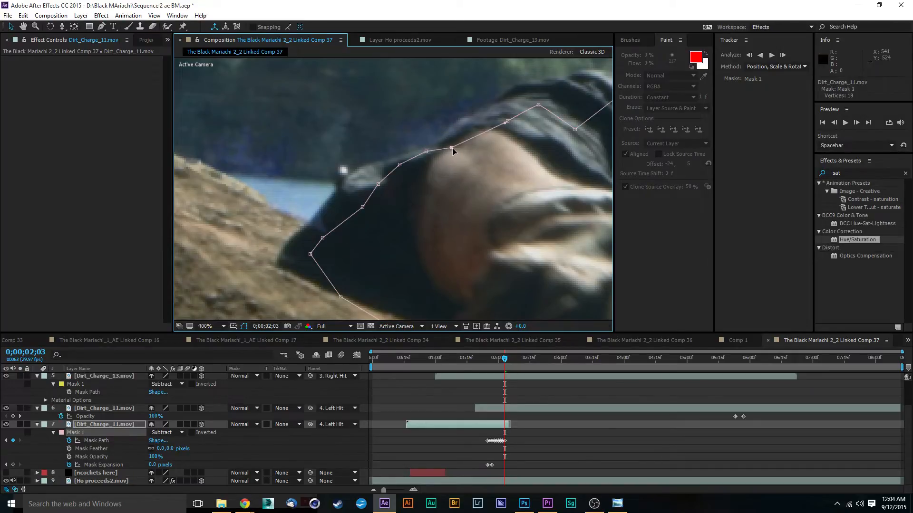
{"action": "left_click_drag", "start_coordinate": [508, 123], "coordinate": [502, 112]}
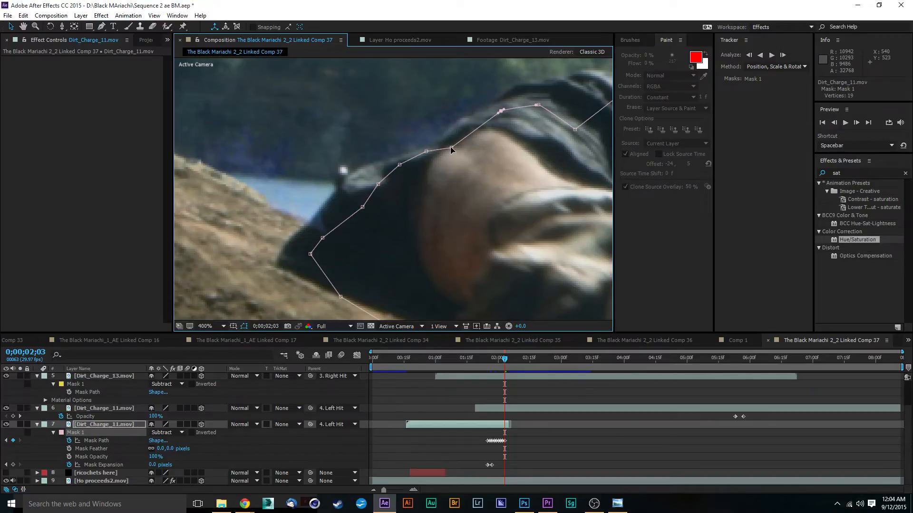
{"action": "left_click", "coordinate": [451, 149]}
{"action": "key", "text": "comma"}
{"action": "left_click_drag", "start_coordinate": [523, 226], "coordinate": [489, 219]}
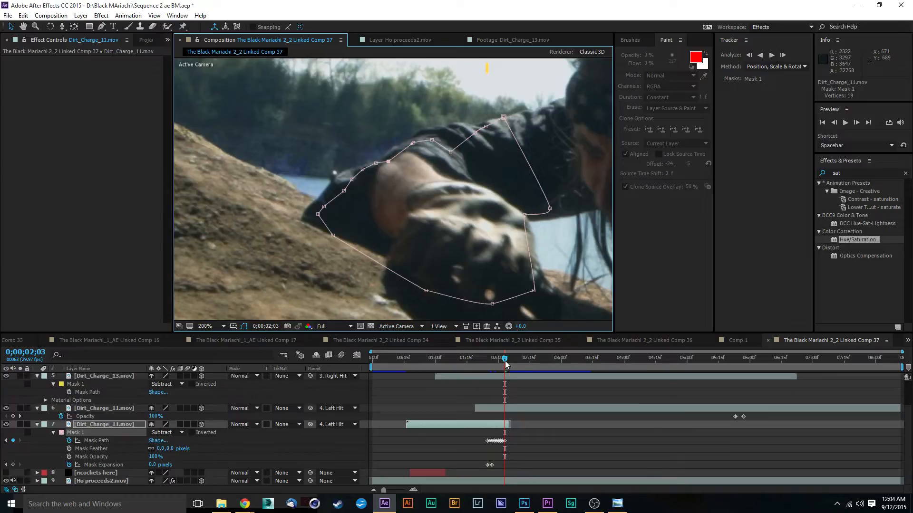
At 0;00;02;04, fit the mask vertices to the sleeve's upper outline and its front edge down to the slope.
{"action": "left_click_drag", "start_coordinate": [506, 364], "coordinate": [507, 363]}
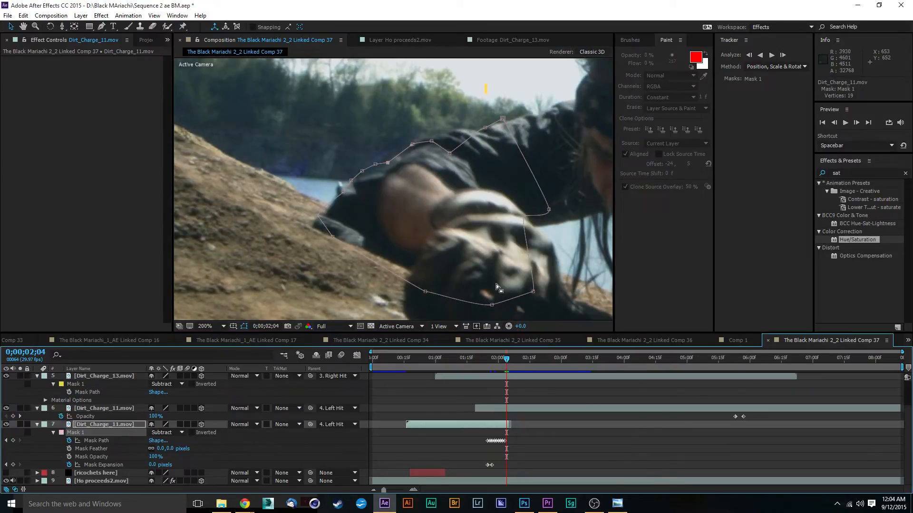
{"action": "key", "text": "period"}
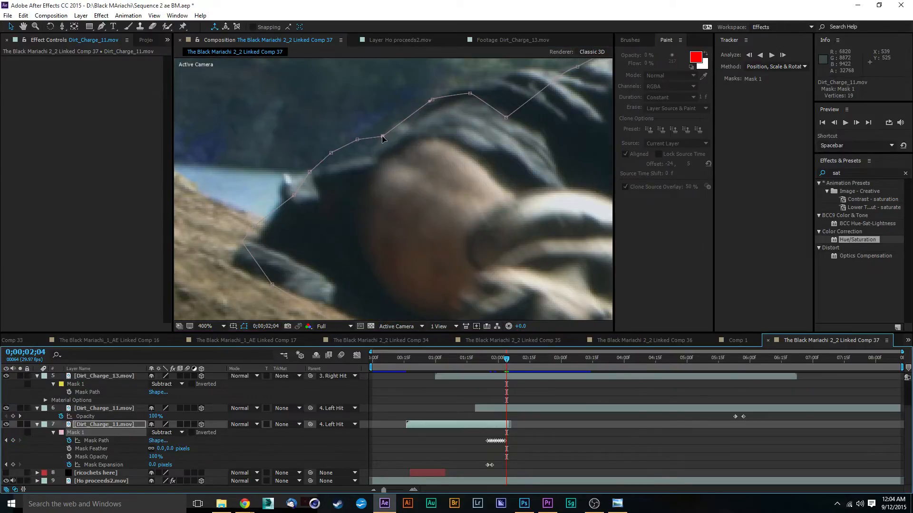
{"action": "left_click_drag", "start_coordinate": [382, 135], "coordinate": [289, 186]}
{"action": "left_click_drag", "start_coordinate": [290, 186], "coordinate": [298, 189]}
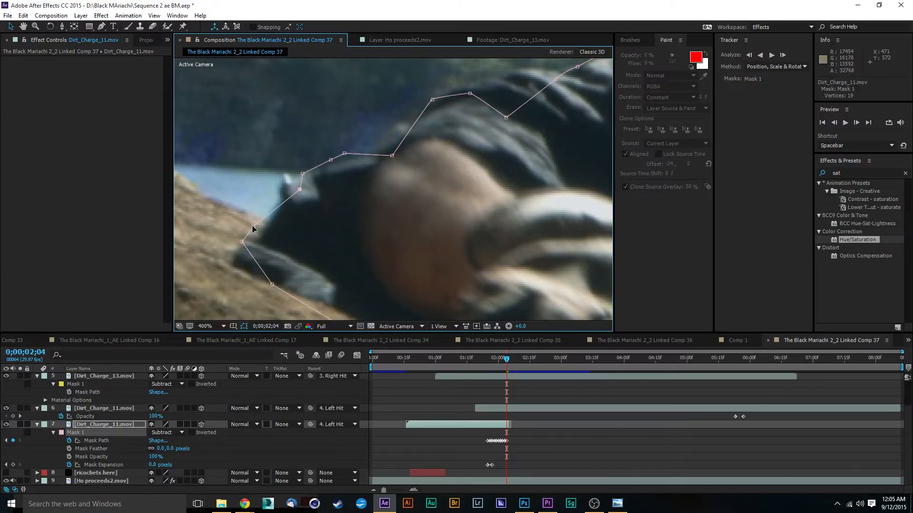
{"action": "left_click_drag", "start_coordinate": [254, 226], "coordinate": [272, 234]}
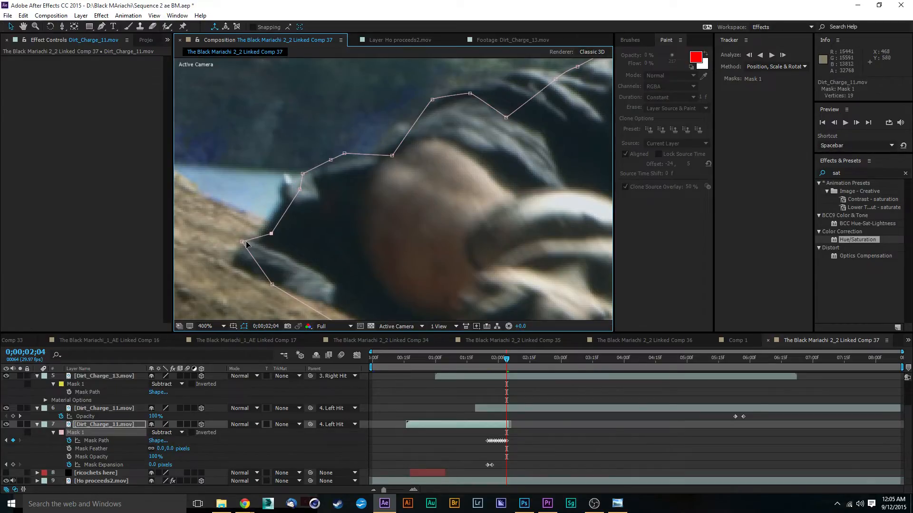
{"action": "key", "text": "comma"}
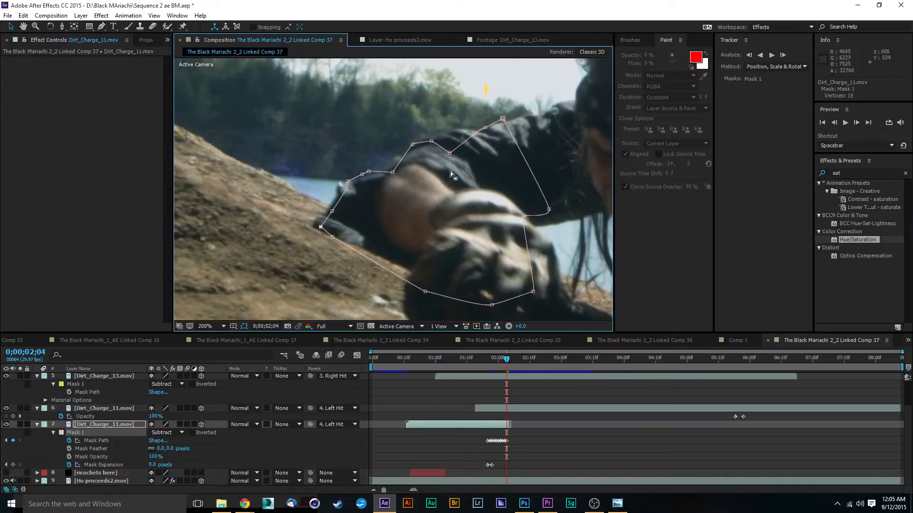
{"action": "key", "text": "period"}
{"action": "left_click_drag", "start_coordinate": [430, 100], "coordinate": [471, 104]}
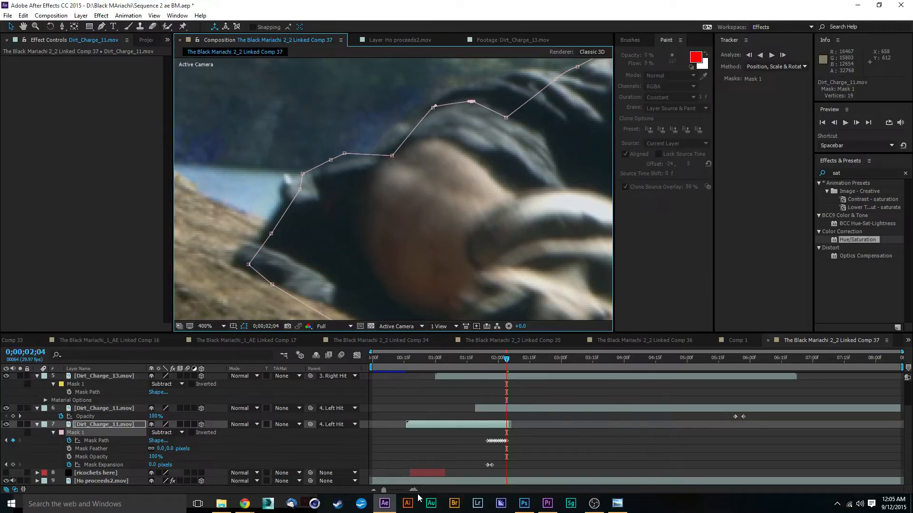
Inspect the hand at frame 0;00;02;05, just past the last mask path keyframe, with the timeline magnified around the keyframes.
{"action": "left_click_drag", "start_coordinate": [384, 490], "coordinate": [402, 491]}
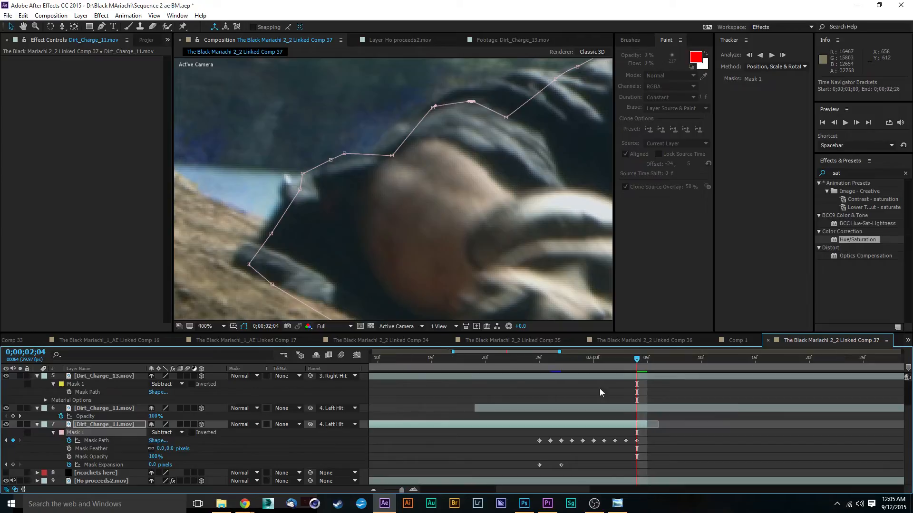
{"action": "left_click", "coordinate": [642, 359]}
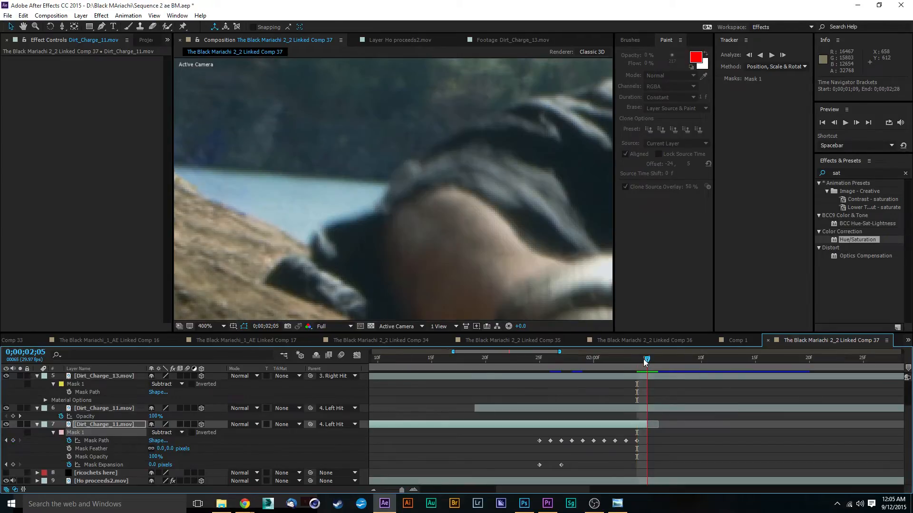
{"action": "scroll", "coordinate": [511, 284], "scroll_direction": "down", "scroll_amount": 1}
{"action": "scroll", "coordinate": [511, 284], "scroll_direction": "down", "scroll_amount": 1}
{"action": "scroll", "coordinate": [506, 283], "scroll_direction": "up", "scroll_amount": 1}
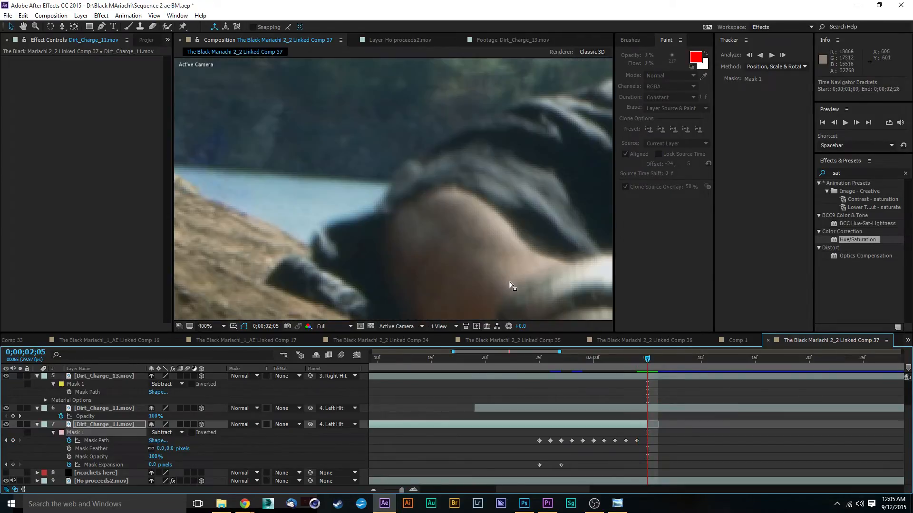
{"action": "scroll", "coordinate": [510, 281], "scroll_direction": "down", "scroll_amount": 1}
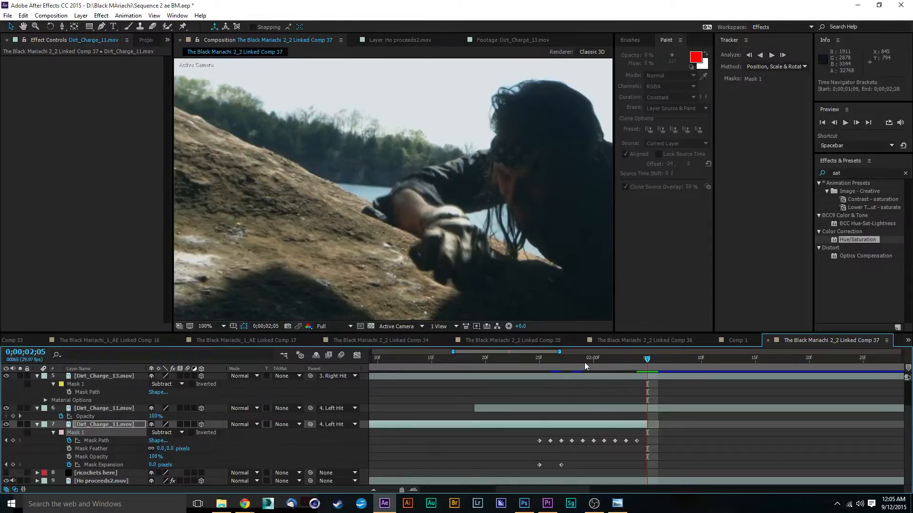
Deselect layer 7 and preview the masked dirt hits from 0;00;01;16 to 0;00;01;29.
{"action": "left_click", "coordinate": [443, 359]}
{"action": "scroll", "coordinate": [494, 215], "scroll_direction": "down", "scroll_amount": 1}
{"action": "scroll", "coordinate": [495, 217], "scroll_direction": "down", "scroll_amount": 1}
{"action": "left_click", "coordinate": [241, 200]}
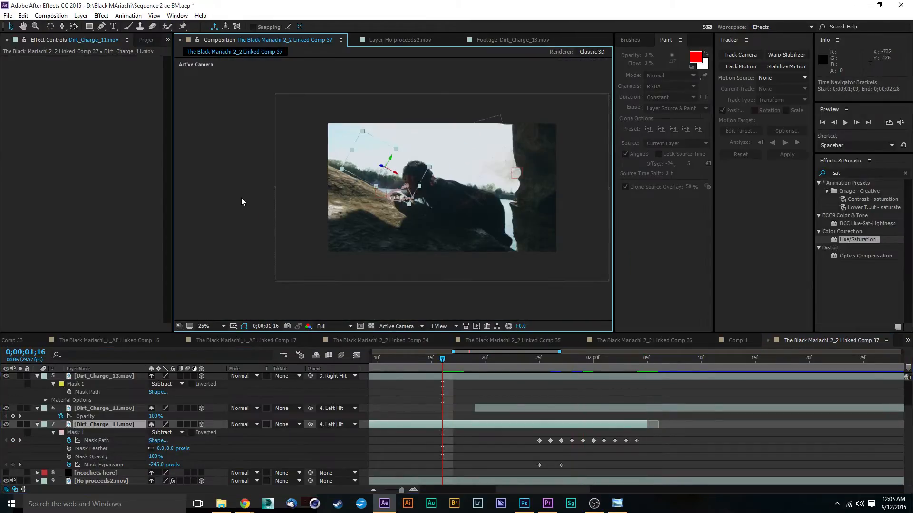
{"action": "left_click", "coordinate": [201, 199]}
{"action": "left_click_drag", "start_coordinate": [457, 161], "coordinate": [406, 178]}
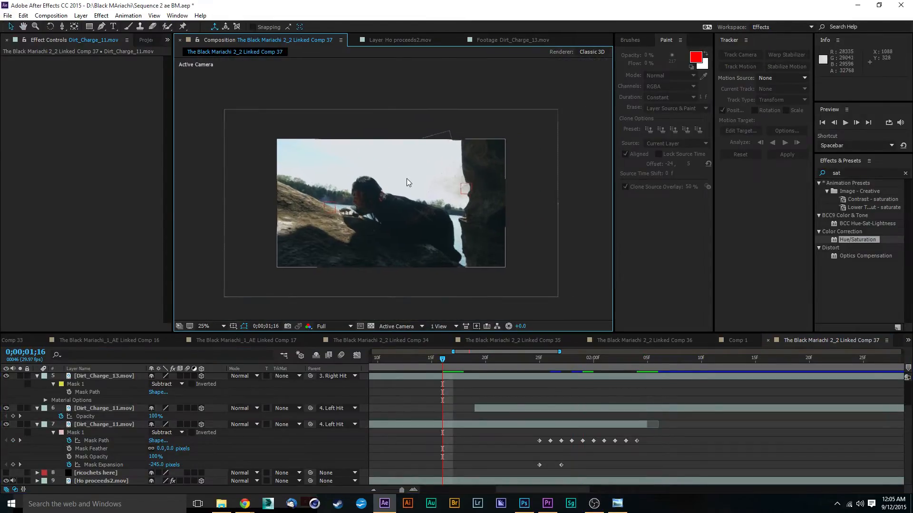
{"action": "scroll", "coordinate": [406, 178], "scroll_direction": "up", "scroll_amount": 1}
{"action": "left_click_drag", "start_coordinate": [348, 210], "coordinate": [366, 194]}
{"action": "key", "text": "space"}
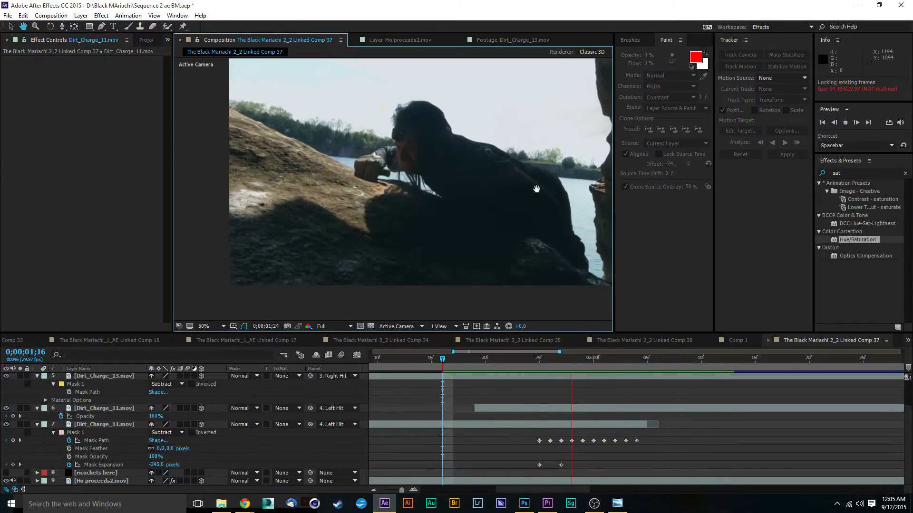
{"action": "key", "text": "space"}
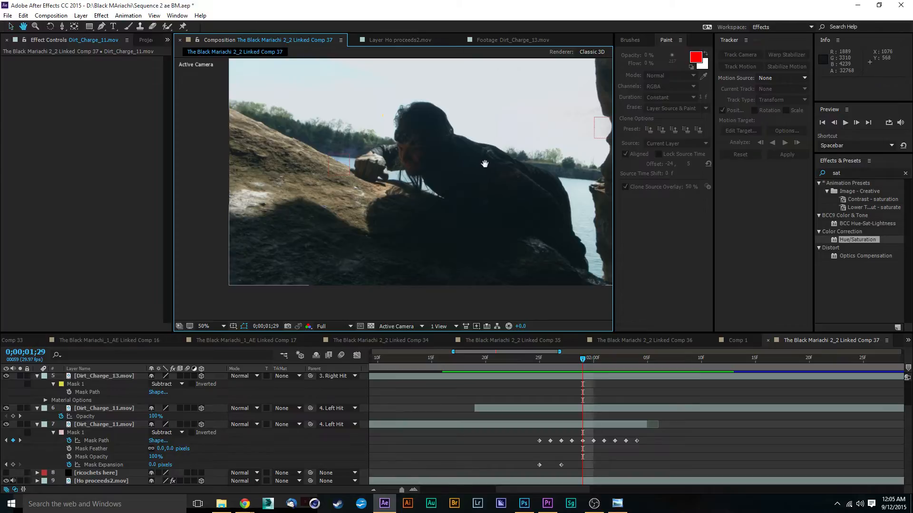
{"action": "key", "text": "comma"}
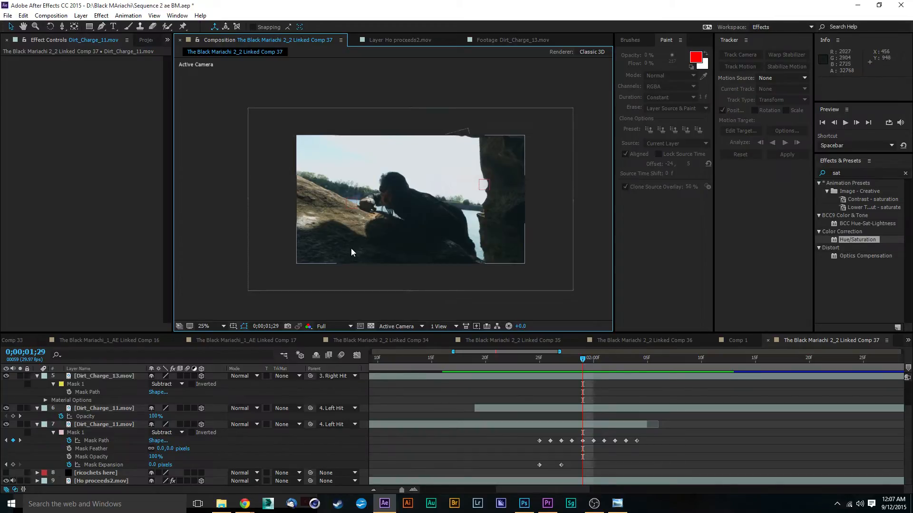
{"action": "scroll", "coordinate": [355, 245], "scroll_direction": "up", "scroll_amount": 2}
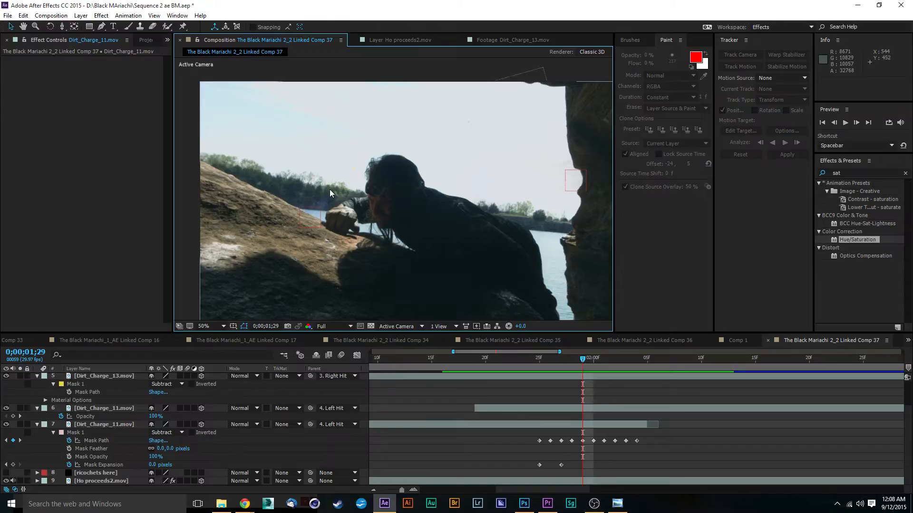
{"action": "scroll", "coordinate": [423, 200], "scroll_direction": "down", "scroll_amount": 2}
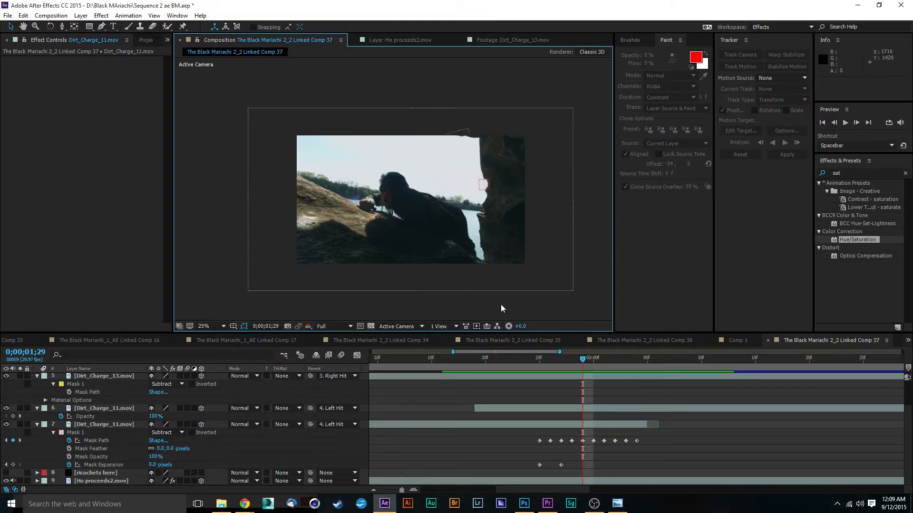
Switch to Premiere Pro and expand the Color Correction group within the Video Effects.
{"action": "left_click", "coordinate": [547, 504]}
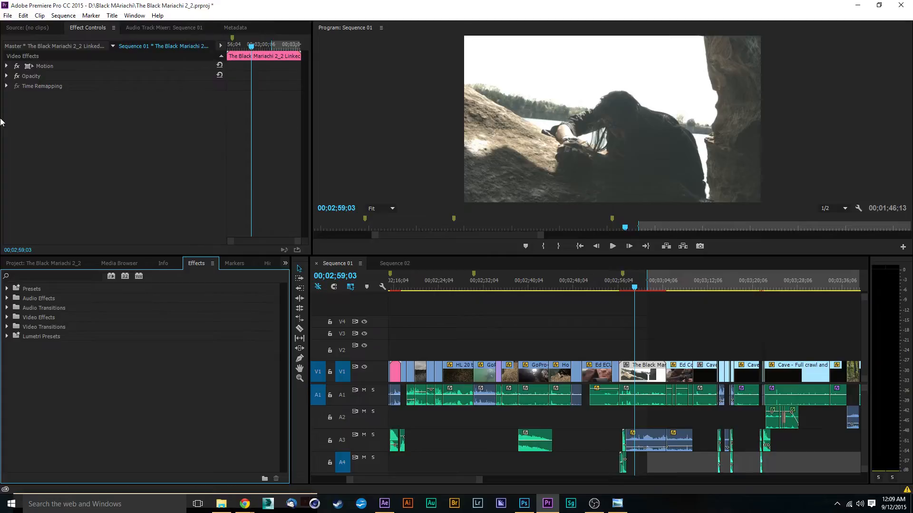
{"action": "left_click", "coordinate": [159, 266]}
{"action": "left_click", "coordinate": [137, 266]}
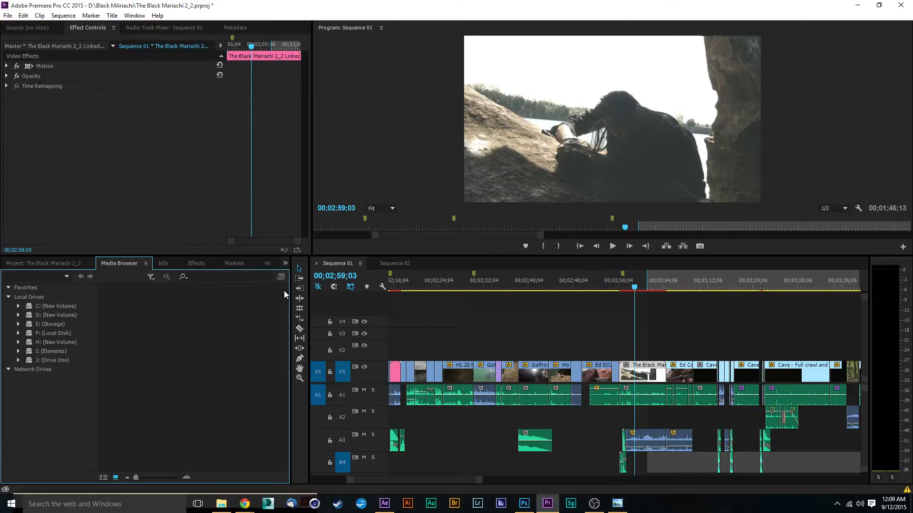
{"action": "left_click", "coordinate": [203, 263]}
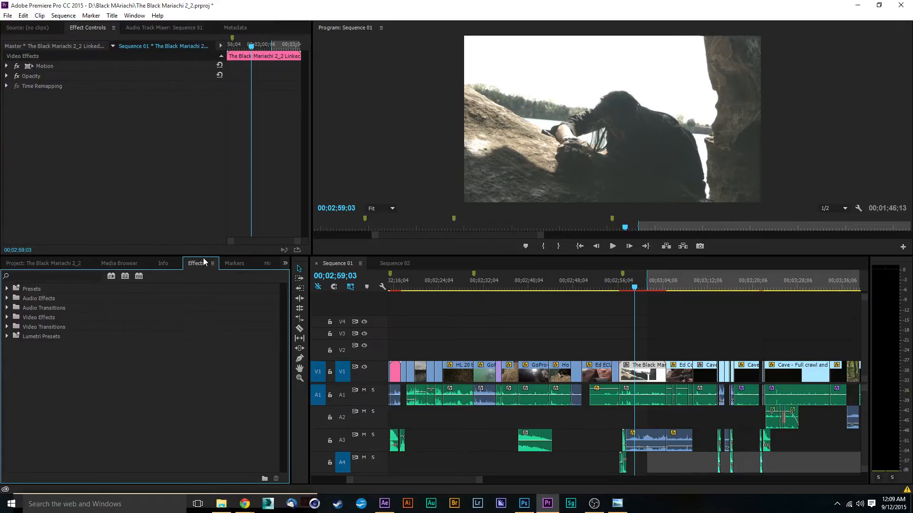
{"action": "left_click", "coordinate": [8, 317]}
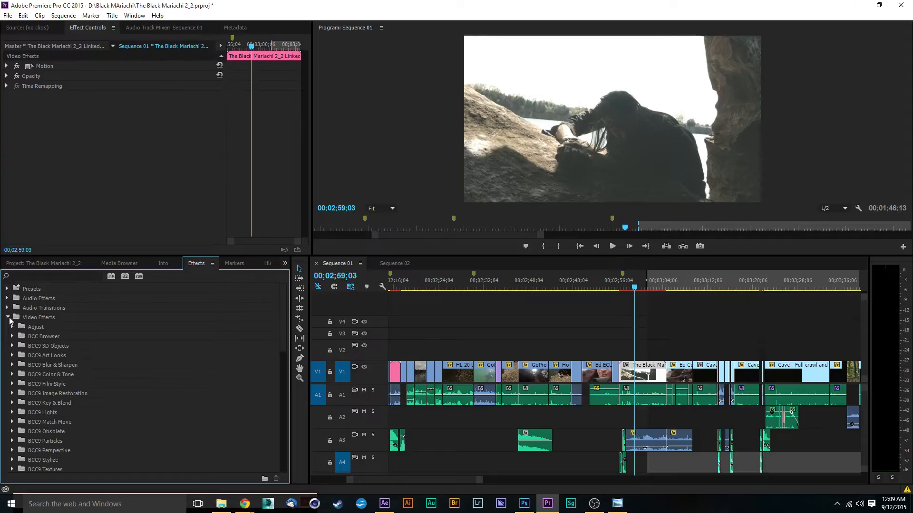
{"action": "scroll", "coordinate": [69, 364], "scroll_direction": "down", "scroll_amount": 4}
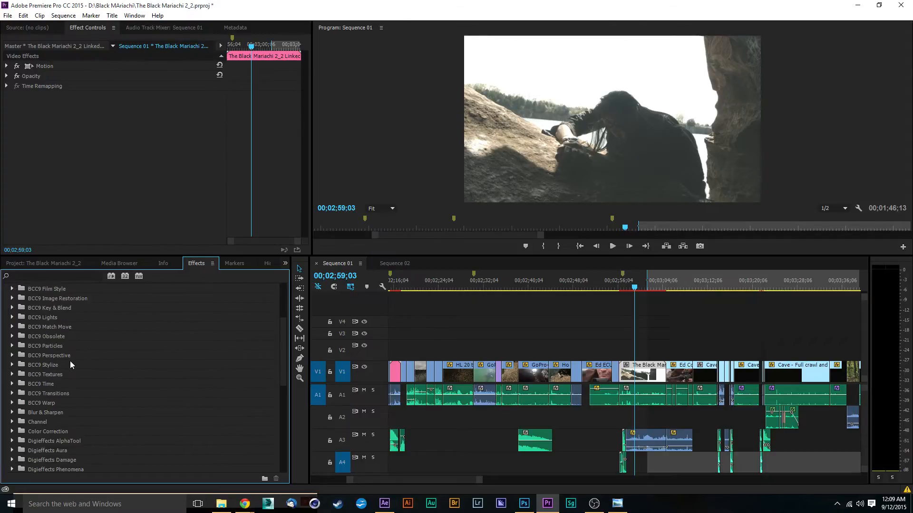
{"action": "scroll", "coordinate": [71, 366], "scroll_direction": "down", "scroll_amount": 1}
{"action": "left_click", "coordinate": [13, 403]}
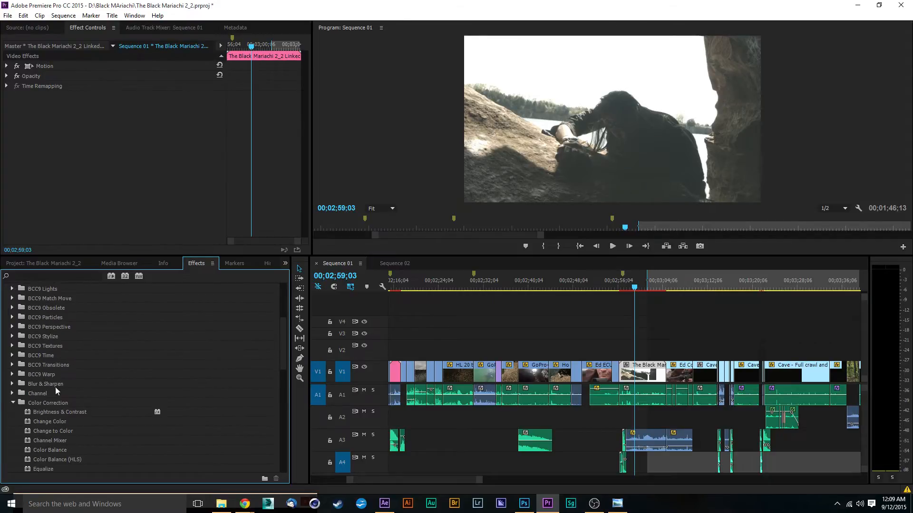
Try the RGB Color Corrector on the rifleman clip at 00;03;06;29 and remove it again.
{"action": "scroll", "coordinate": [110, 375], "scroll_direction": "down", "scroll_amount": 2}
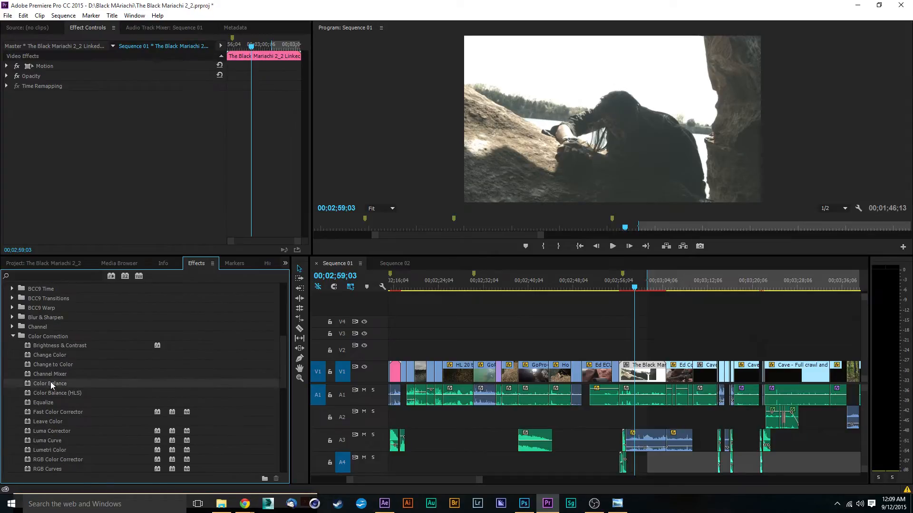
{"action": "scroll", "coordinate": [214, 413], "scroll_direction": "down", "scroll_amount": 1}
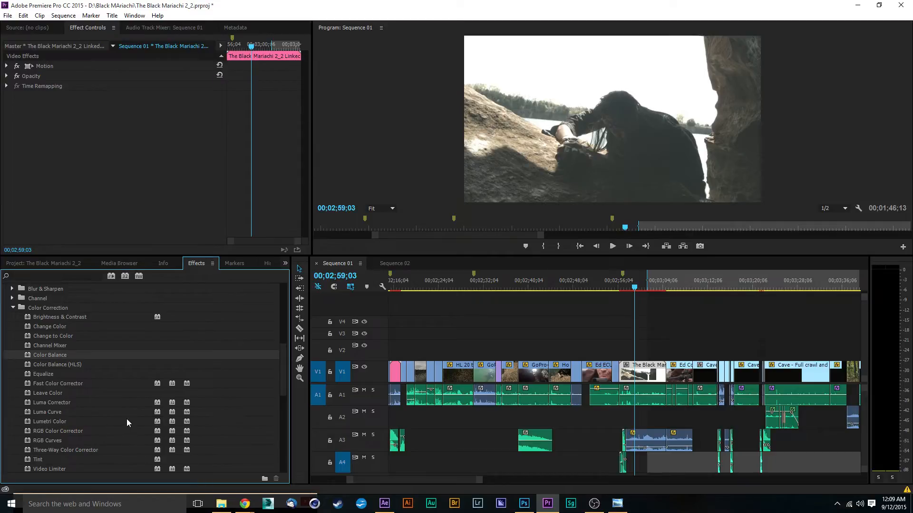
{"action": "left_click", "coordinate": [88, 385]}
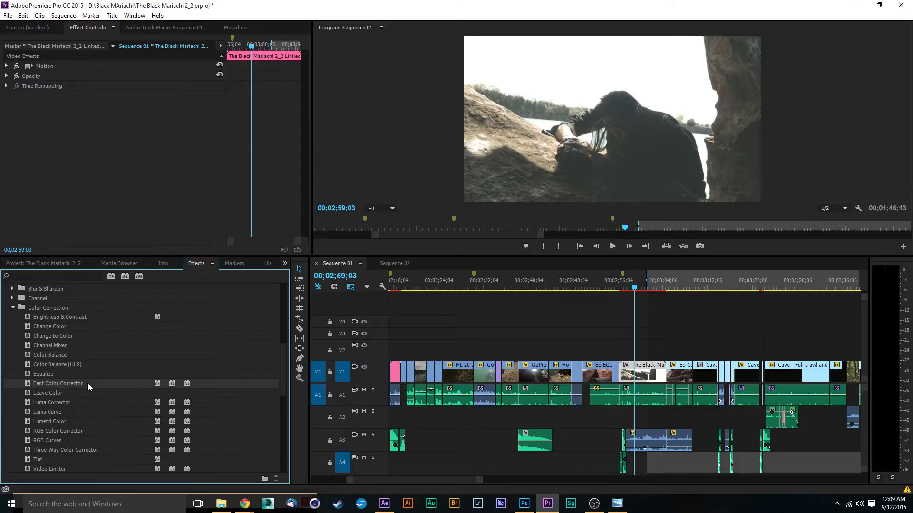
{"action": "scroll", "coordinate": [95, 391], "scroll_direction": "down", "scroll_amount": 1}
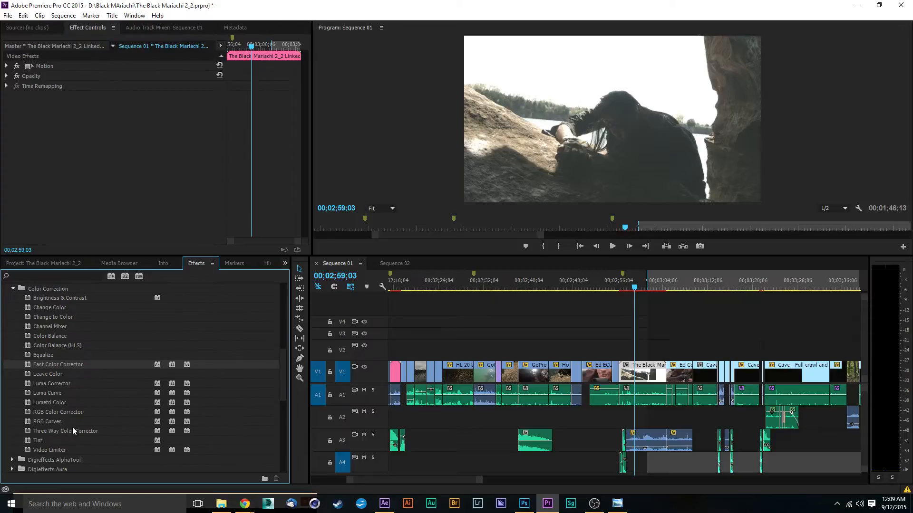
{"action": "left_click", "coordinate": [59, 413]}
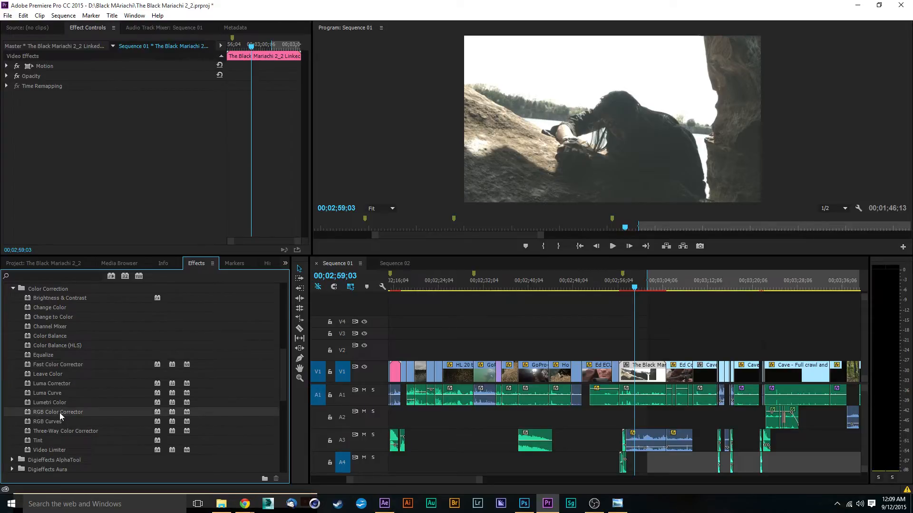
{"action": "mouse_move", "coordinate": [59, 413]}
{"action": "left_mouse_down"}
{"action": "mouse_move", "coordinate": [223, 394]}
{"action": "mouse_move", "coordinate": [75, 413]}
{"action": "left_mouse_up"}
{"action": "left_click", "coordinate": [679, 284]}
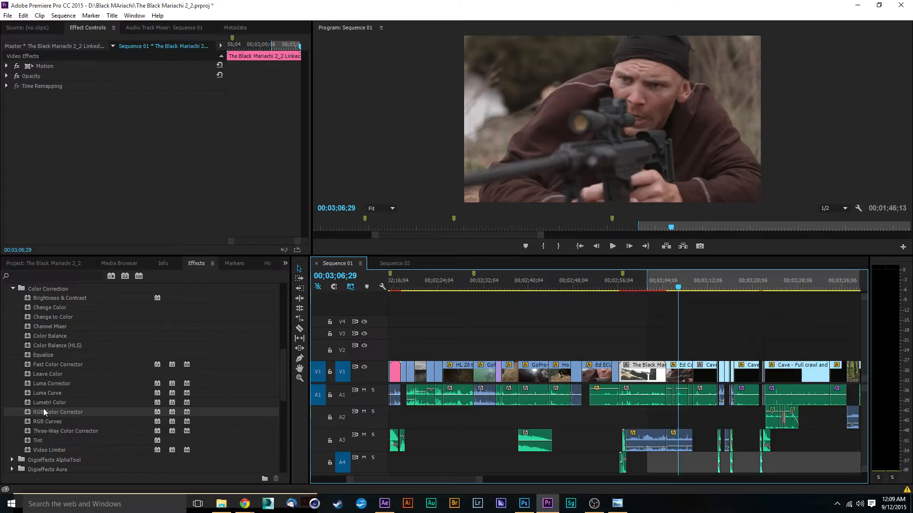
{"action": "left_click_drag", "start_coordinate": [43, 412], "coordinate": [682, 377]}
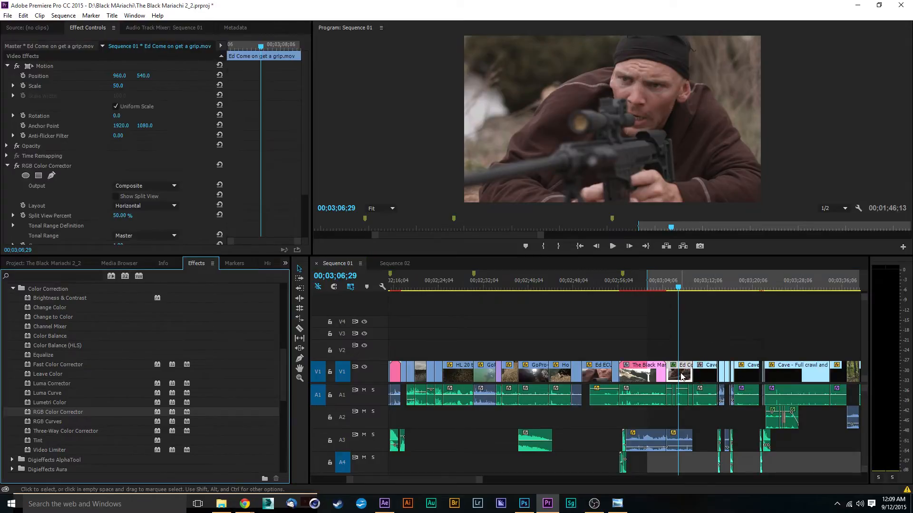
{"action": "scroll", "coordinate": [154, 116], "scroll_direction": "down", "scroll_amount": 3}
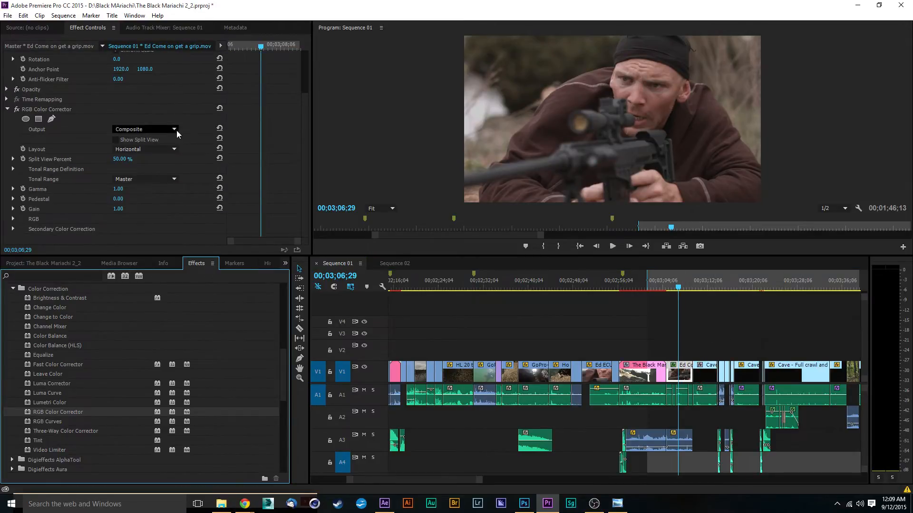
{"action": "left_click", "coordinate": [45, 110]}
{"action": "key", "text": "Delete"}
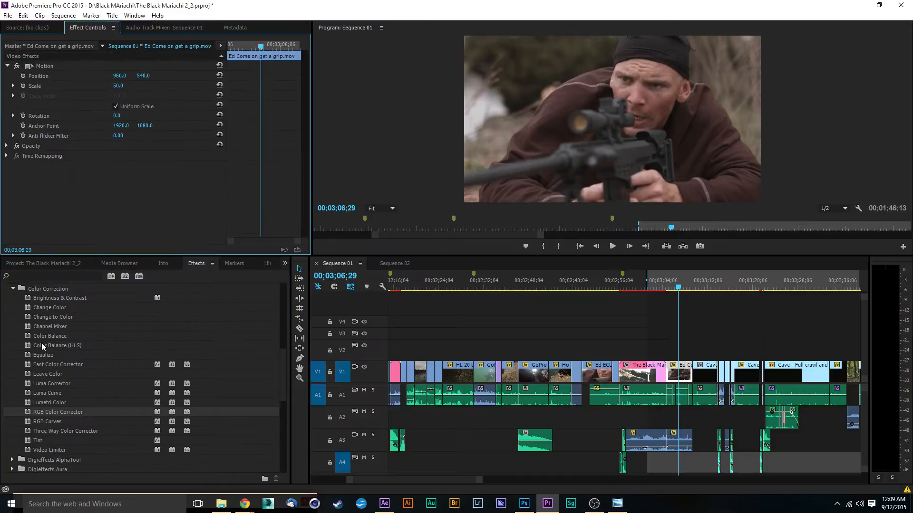
Apply the Three-Way Color Corrector to the rifleman clip and examine its color wheels, levels and tonal range controls.
{"action": "left_click", "coordinate": [62, 431]}
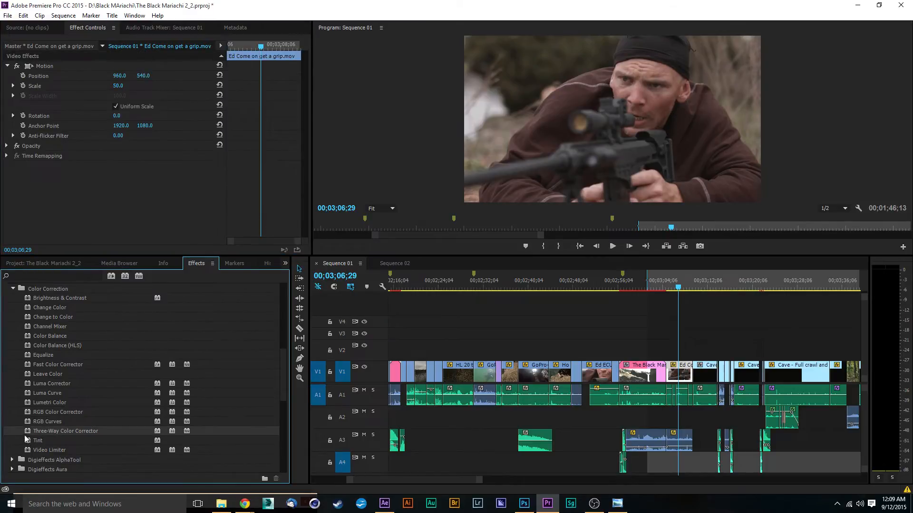
{"action": "left_click_drag", "start_coordinate": [25, 437], "coordinate": [683, 365]}
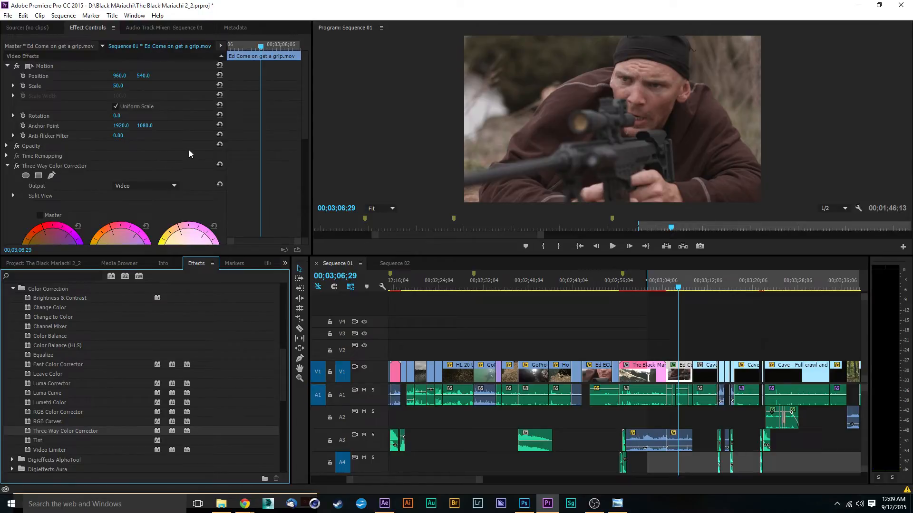
{"action": "left_click_drag", "start_coordinate": [303, 122], "coordinate": [300, 174]}
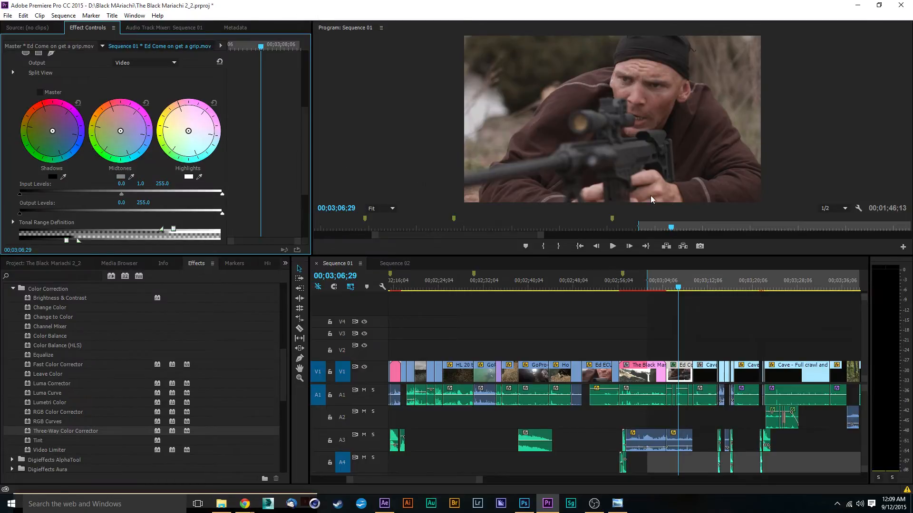
{"action": "mouse_move", "coordinate": [304, 156]}
{"action": "left_mouse_down"}
{"action": "mouse_move", "coordinate": [297, 131]}
{"action": "mouse_move", "coordinate": [297, 152]}
{"action": "left_mouse_up"}
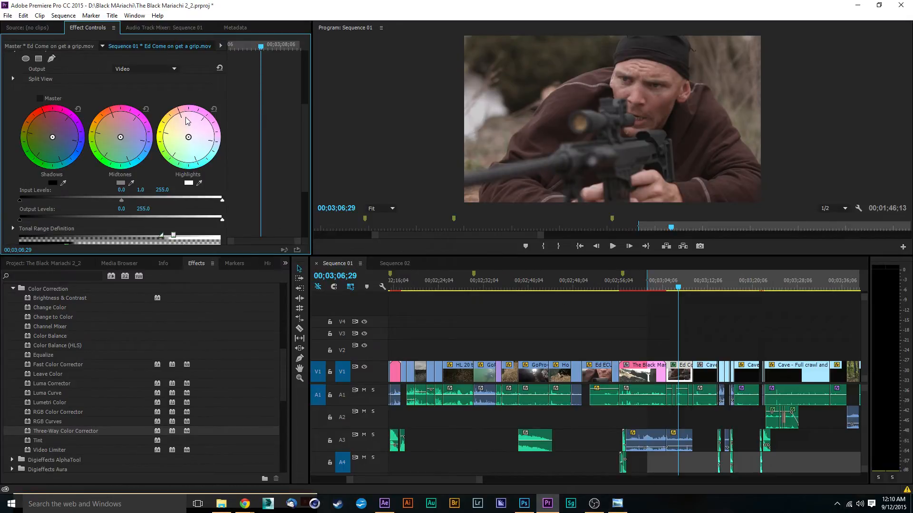
{"action": "left_click_drag", "start_coordinate": [305, 121], "coordinate": [307, 173]}
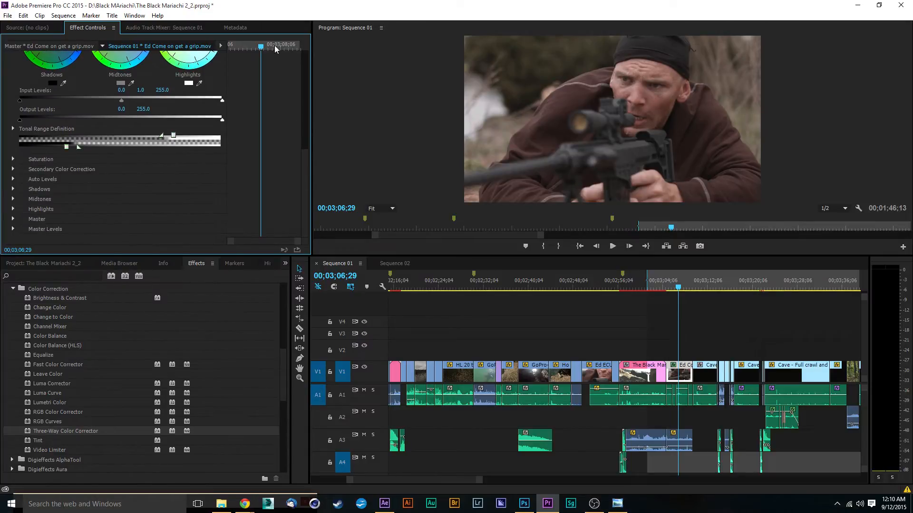
{"action": "left_click_drag", "start_coordinate": [304, 181], "coordinate": [301, 152]}
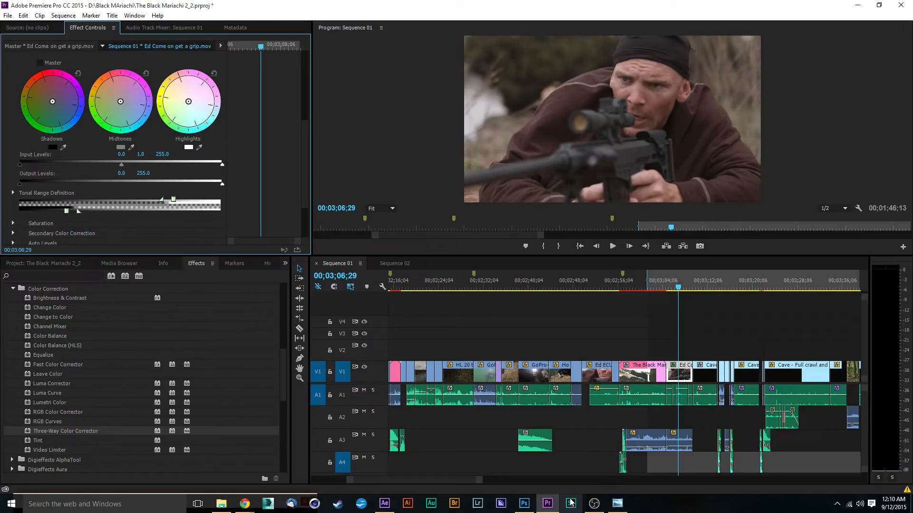
Show a wider time range of Sequence 01 to survey the edit around the rifleman clip.
{"action": "mouse_move", "coordinate": [595, 504]}
{"action": "key", "text": "alt+Tab"}
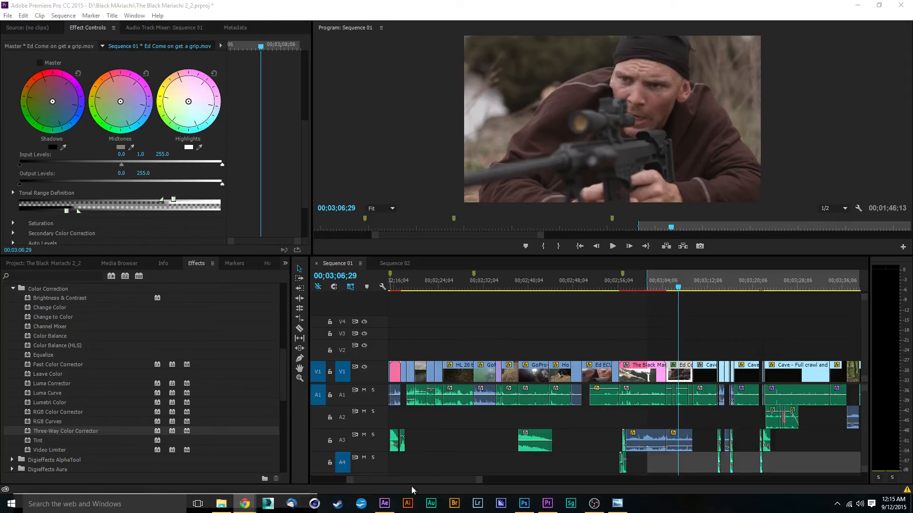
{"action": "left_click_drag", "start_coordinate": [473, 480], "coordinate": [536, 488]}
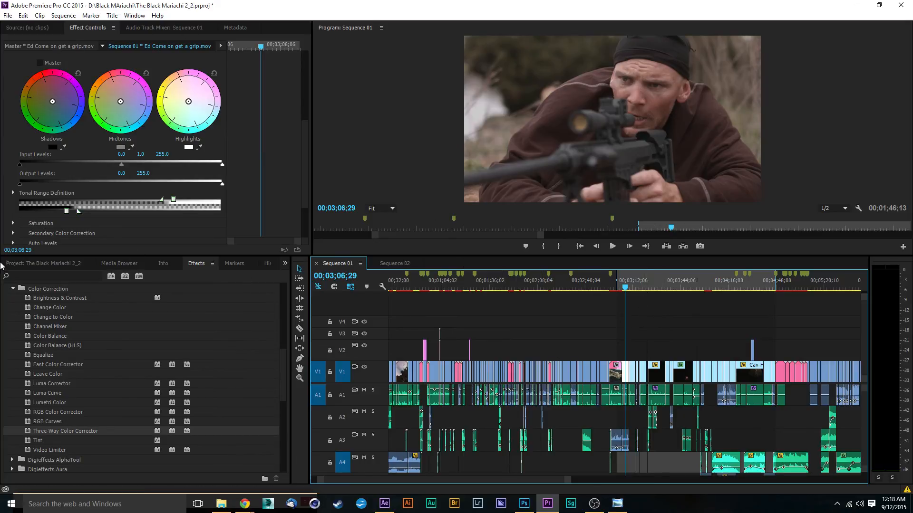
Look through the top-level bins and clips of The Black Mariachi 2_2 project.
{"action": "left_click", "coordinate": [61, 265]}
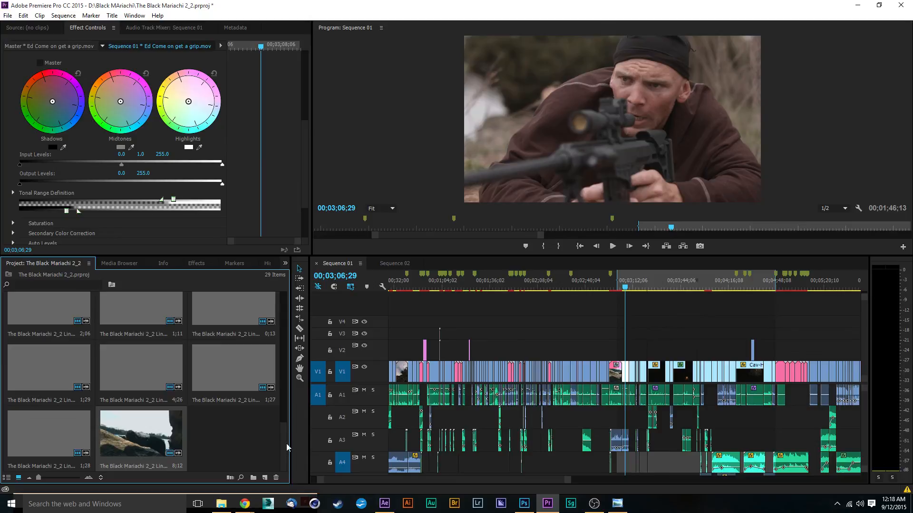
{"action": "left_click_drag", "start_coordinate": [286, 443], "coordinate": [276, 320]}
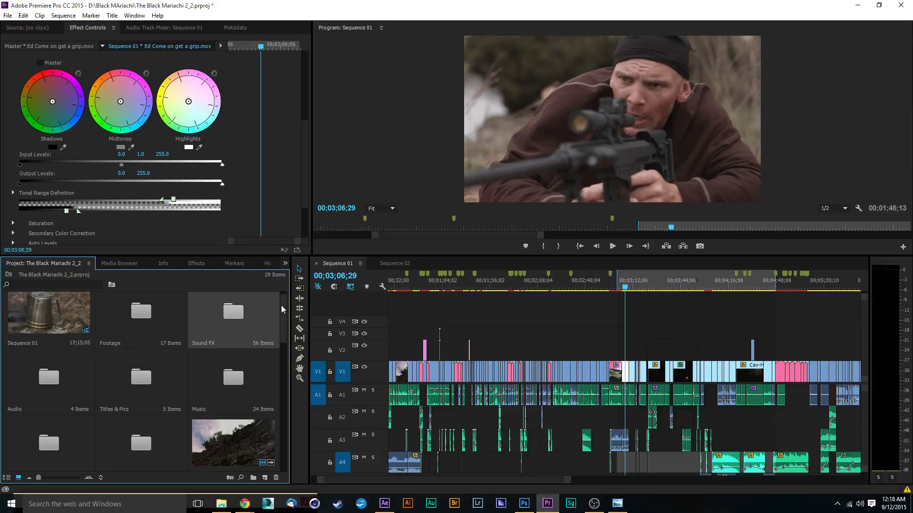
{"action": "left_click_drag", "start_coordinate": [280, 305], "coordinate": [279, 324]}
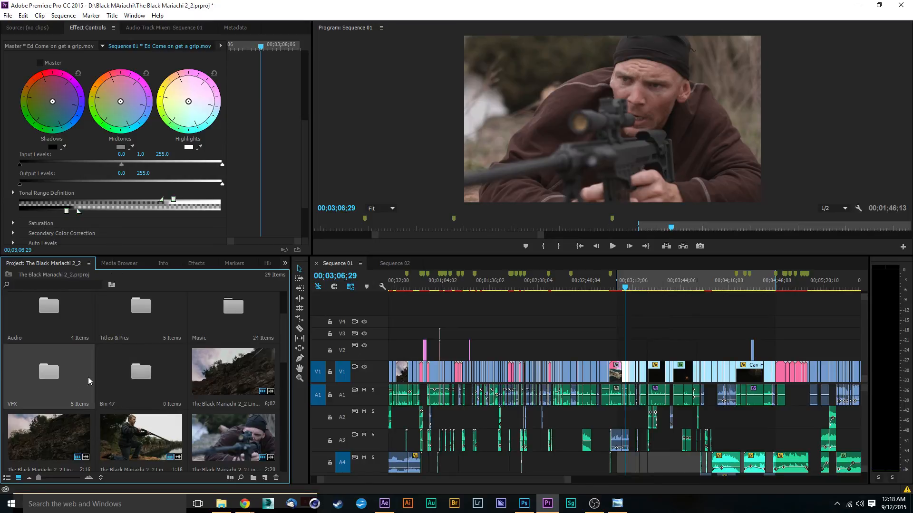
{"action": "scroll", "coordinate": [87, 364], "scroll_direction": "down", "scroll_amount": 5}
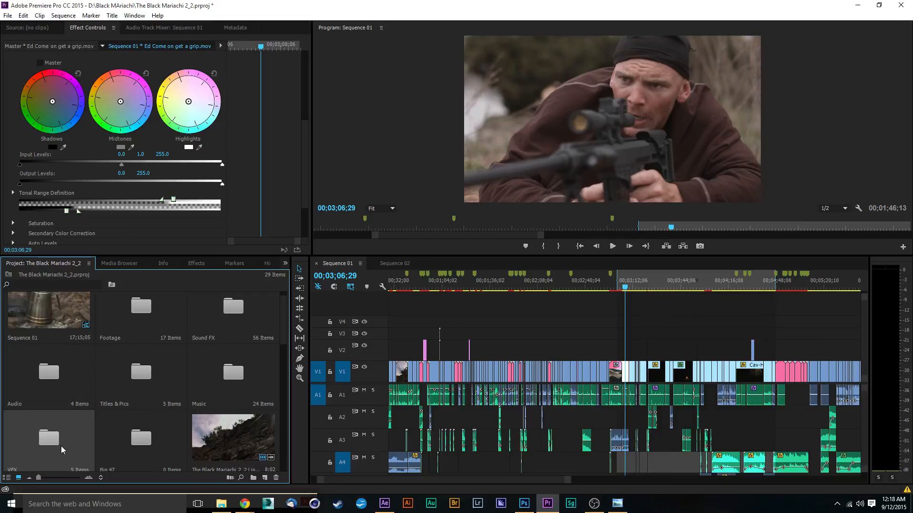
{"action": "scroll", "coordinate": [61, 446], "scroll_direction": "down", "scroll_amount": 2}
{"action": "scroll", "coordinate": [58, 386], "scroll_direction": "up", "scroll_amount": 3}
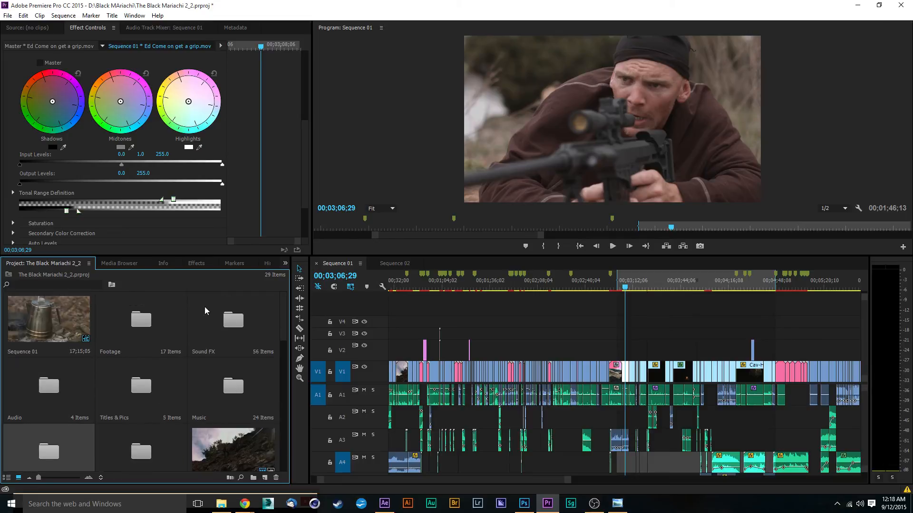
Open the Footage bin and its Camp 2 sub-bin to examine how the shots are organized, and close Camp 2 again.
{"action": "double_click", "coordinate": [150, 316]}
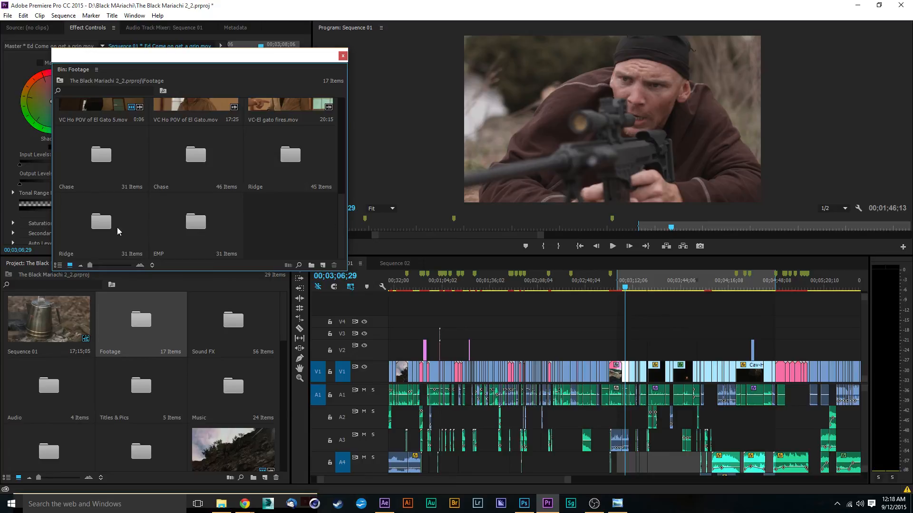
{"action": "left_click_drag", "start_coordinate": [341, 233], "coordinate": [340, 129]}
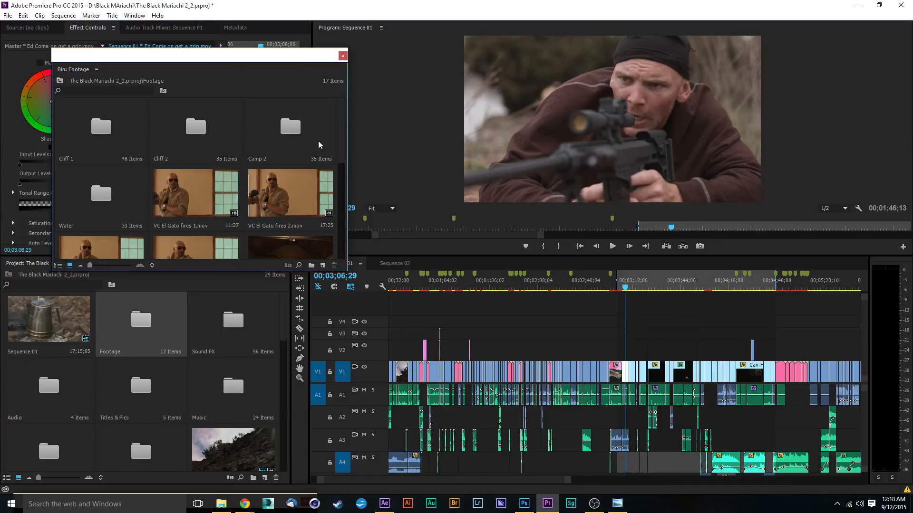
{"action": "double_click", "coordinate": [285, 141]}
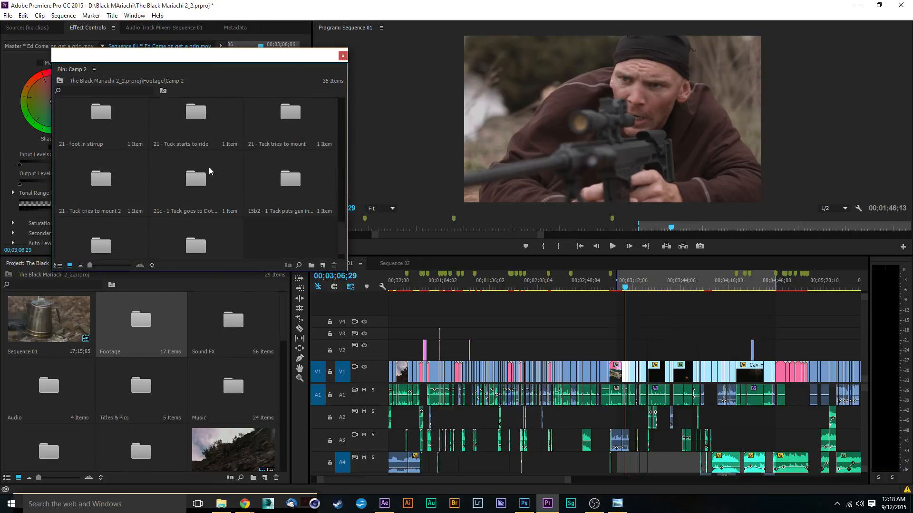
{"action": "left_click", "coordinate": [343, 56]}
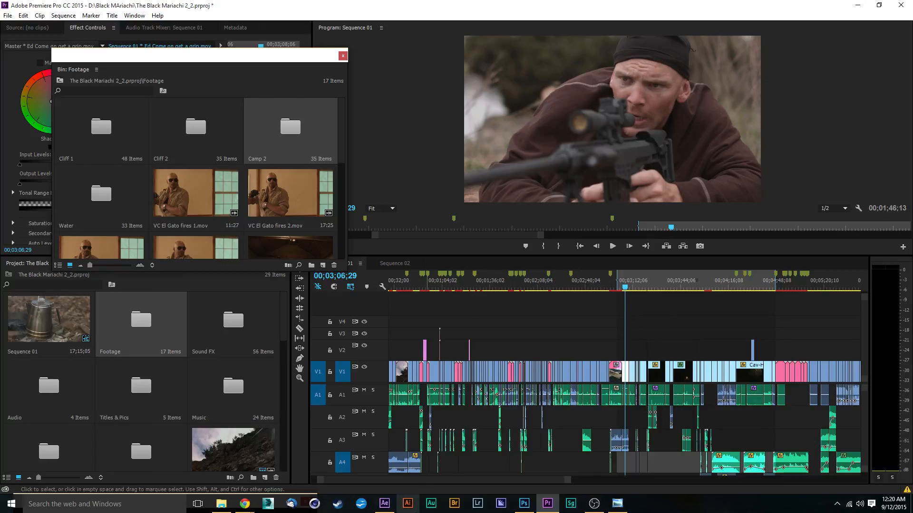
View the SiteGround logo and The Black Mariachi poster in Windows Photo Viewer, and return to Premiere Pro.
{"action": "mouse_move", "coordinate": [383, 508]}
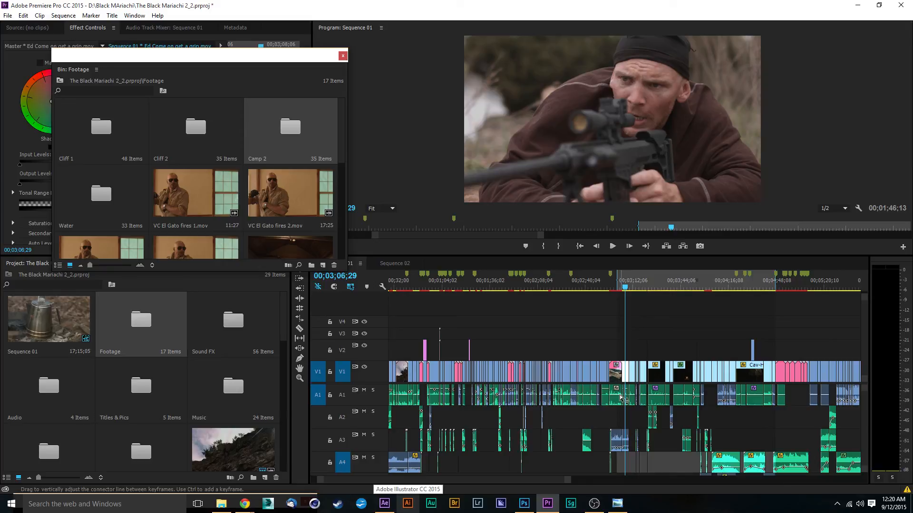
{"action": "mouse_move", "coordinate": [620, 397]}
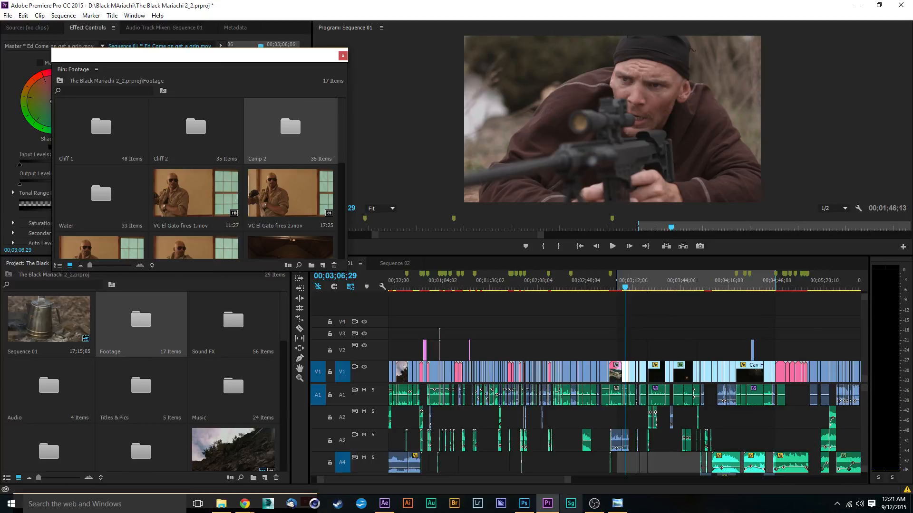
{"action": "left_click", "coordinate": [617, 506]}
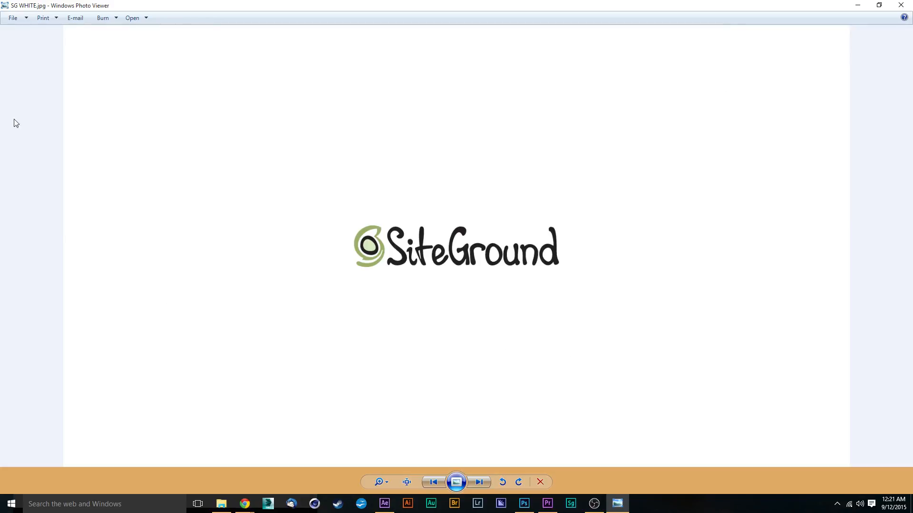
{"action": "left_click", "coordinate": [478, 481]}
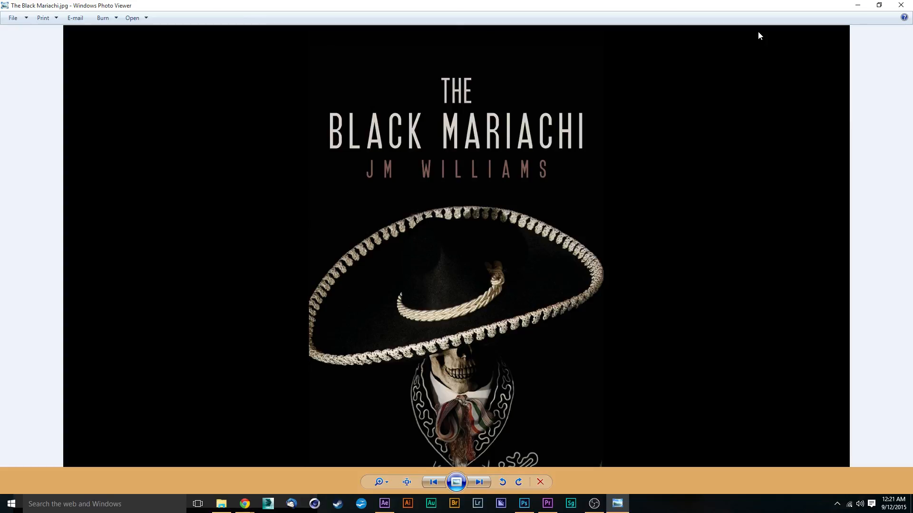
{"action": "left_click", "coordinate": [858, 5]}
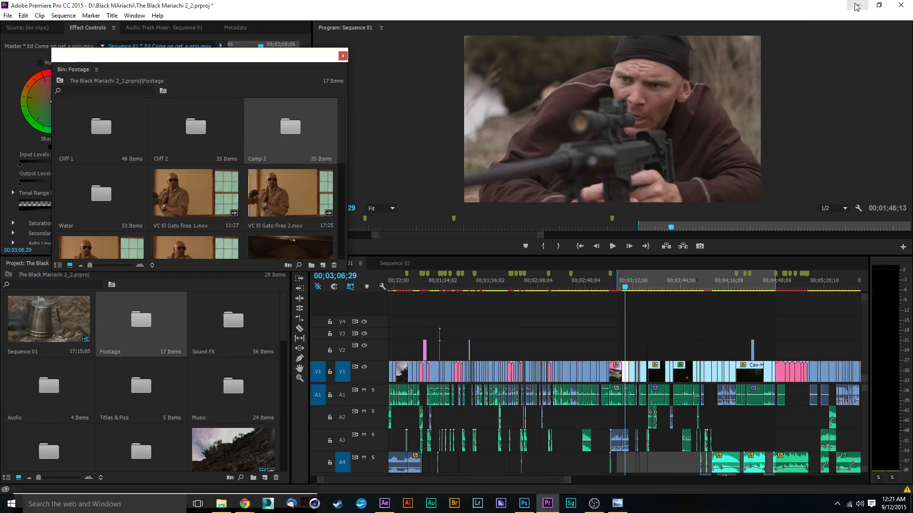
Show the tutorialgrid Twitter profile, the Avid Productions 479 website and its Facebook page in Chrome, and return to Premiere Pro.
{"action": "mouse_move", "coordinate": [244, 503]}
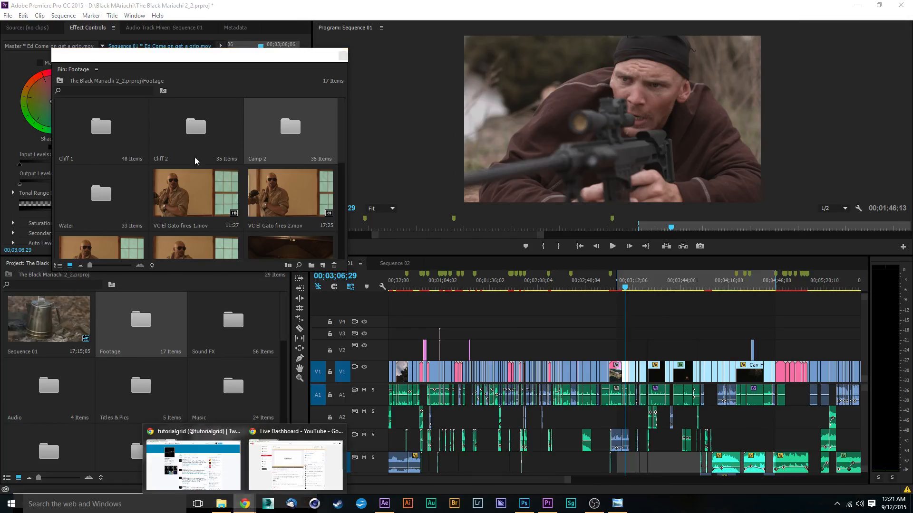
{"action": "left_click", "coordinate": [204, 485]}
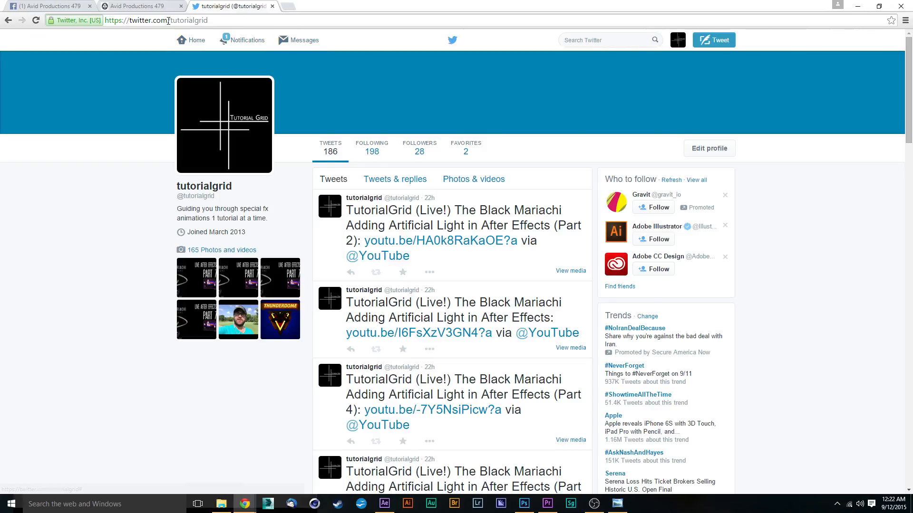
{"action": "left_click", "coordinate": [146, 7]}
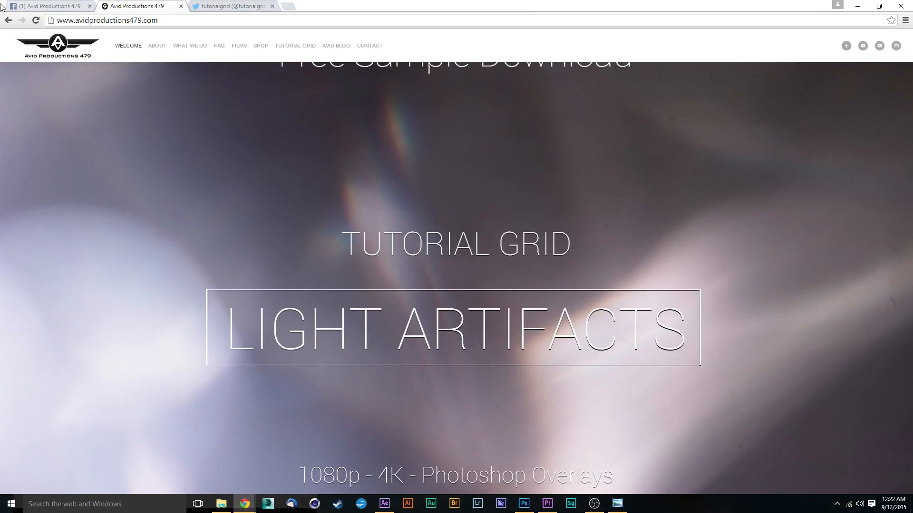
{"action": "left_click", "coordinate": [52, 6]}
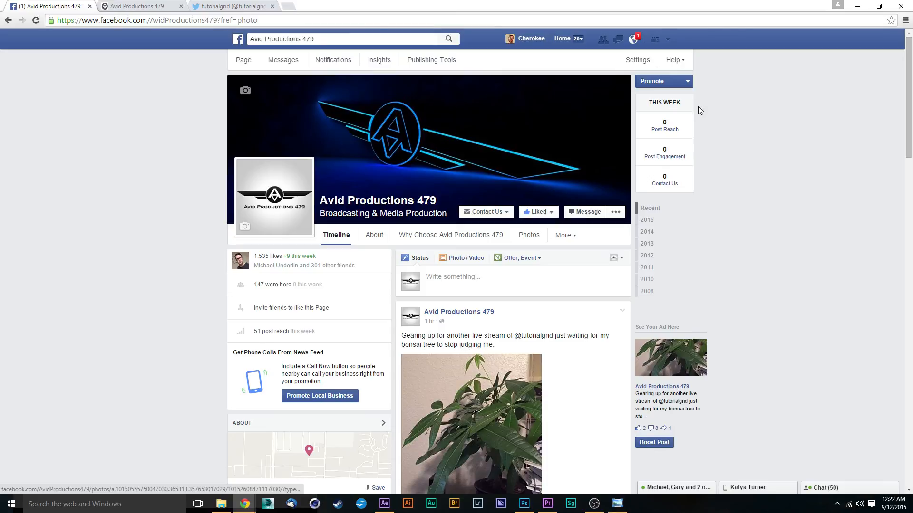
{"action": "left_click", "coordinate": [857, 6]}
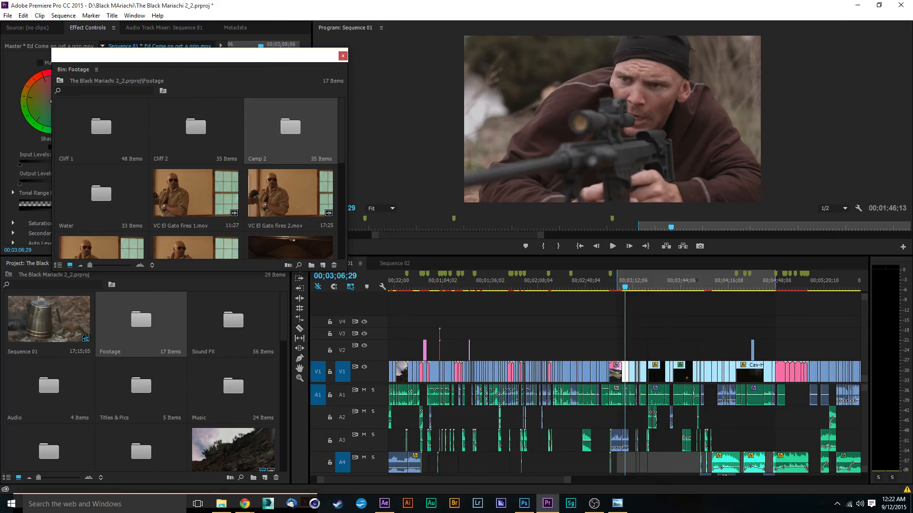